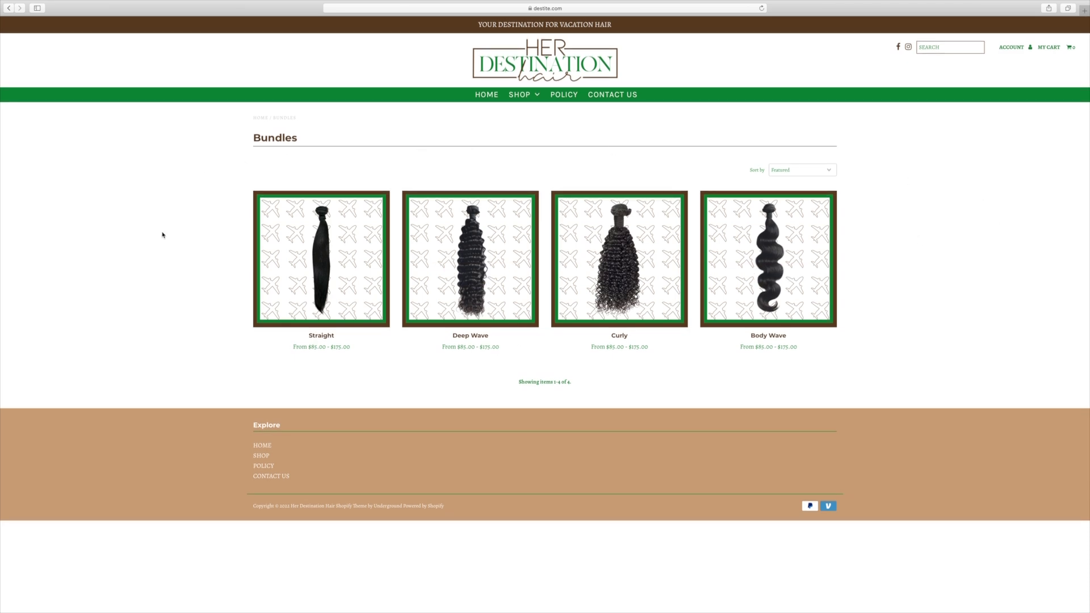
Open the Wigs collection from the Her Destination Hair store's All Collections page.
mouse_move(856, 2)
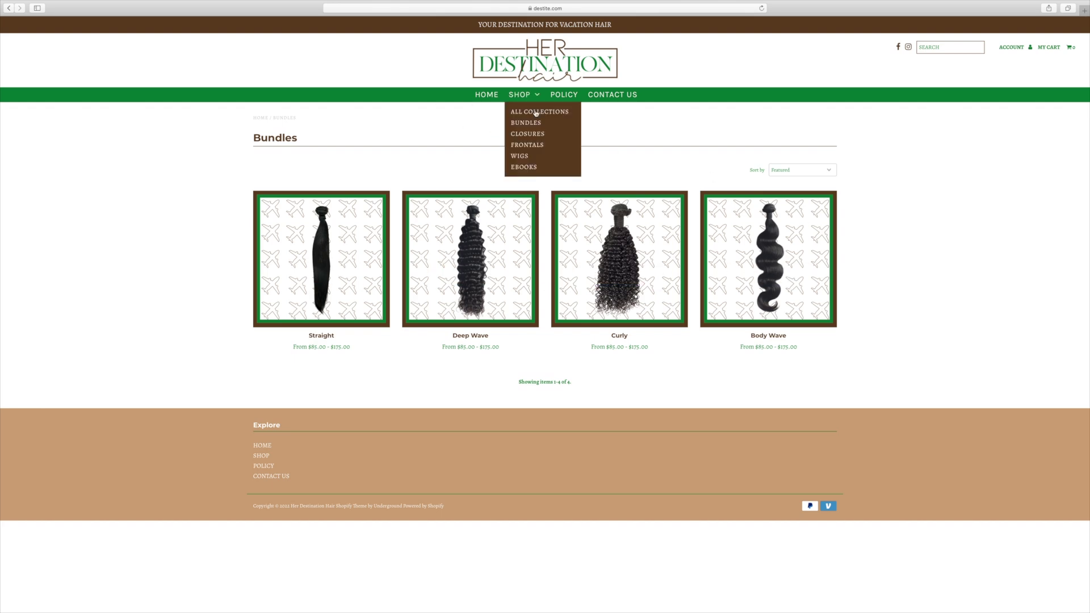
click(536, 113)
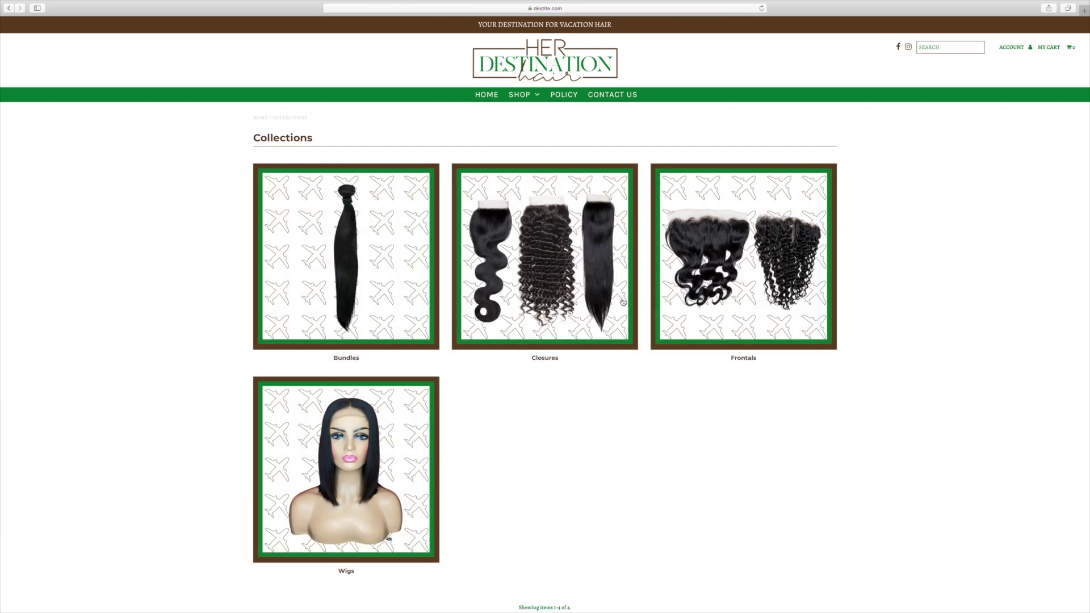
click(374, 493)
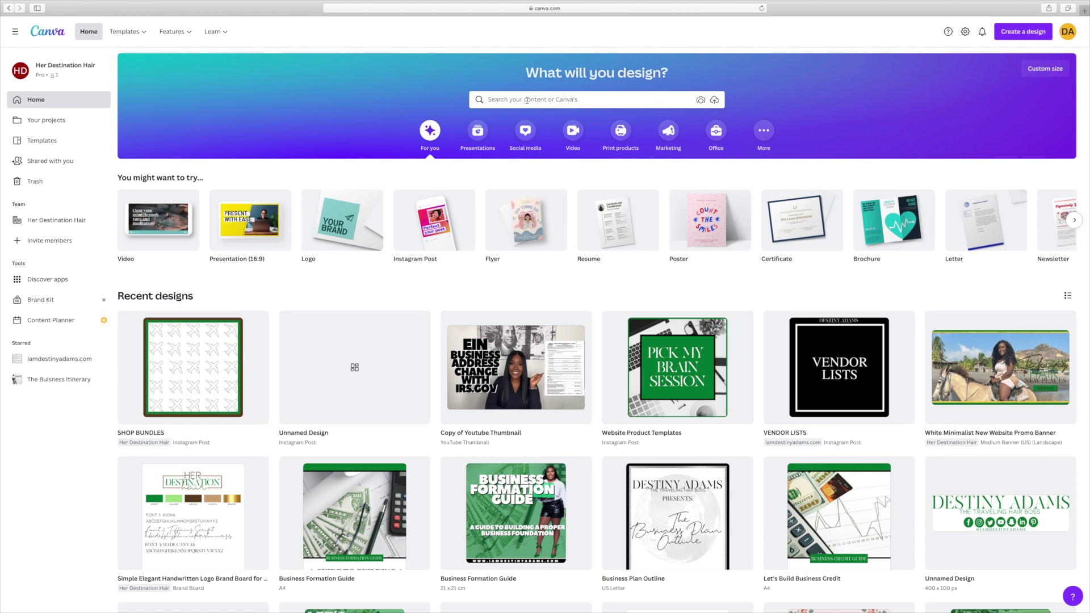
Search Canva for 'insta' to create a blank Instagram Post design.
click(527, 100)
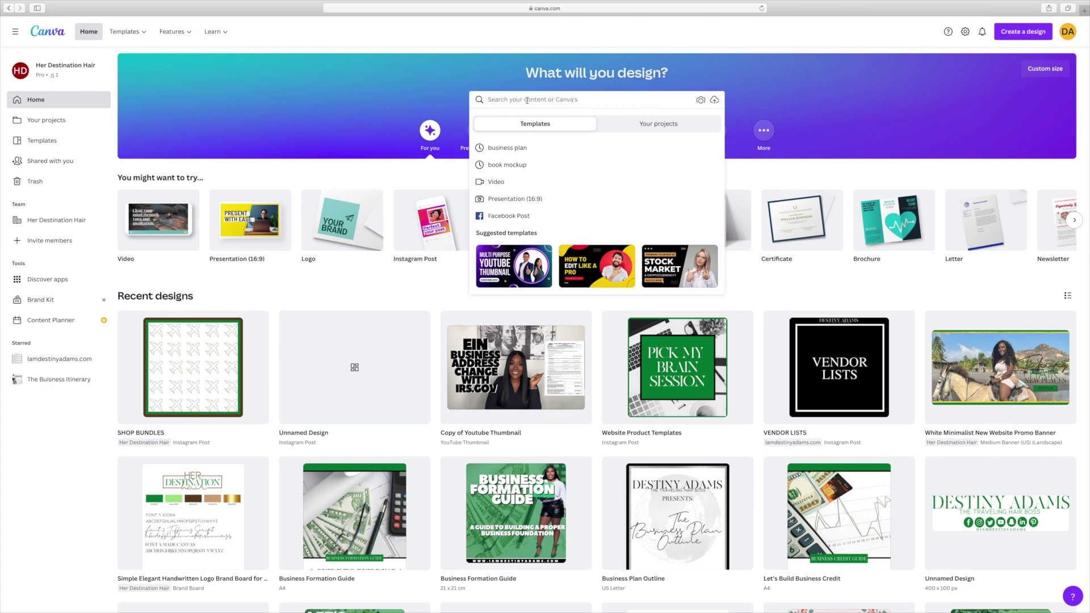
text(instagram post)
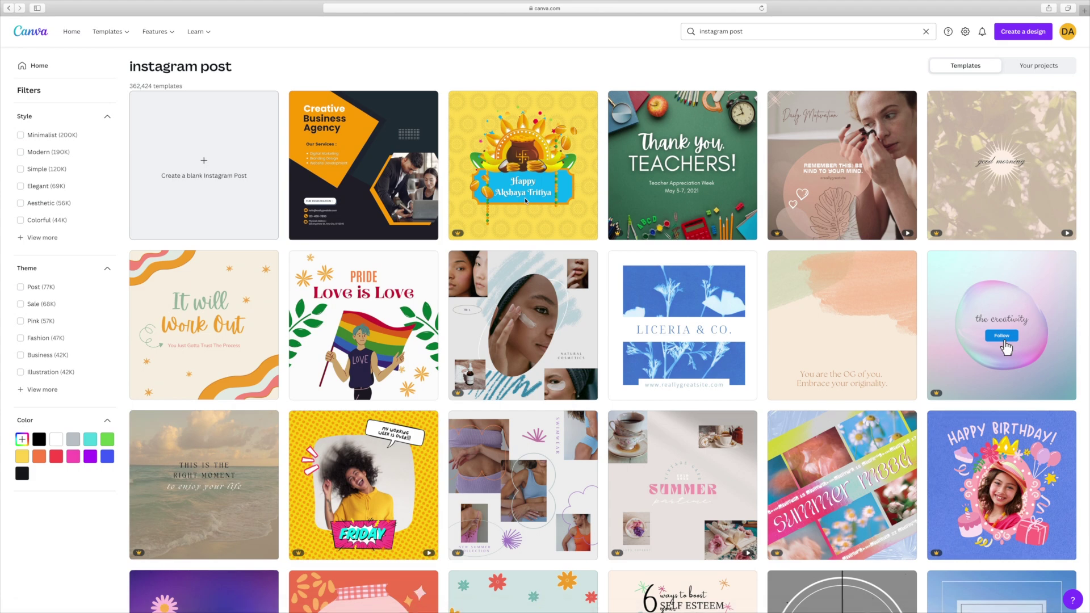
scroll(526, 200, down, 3)
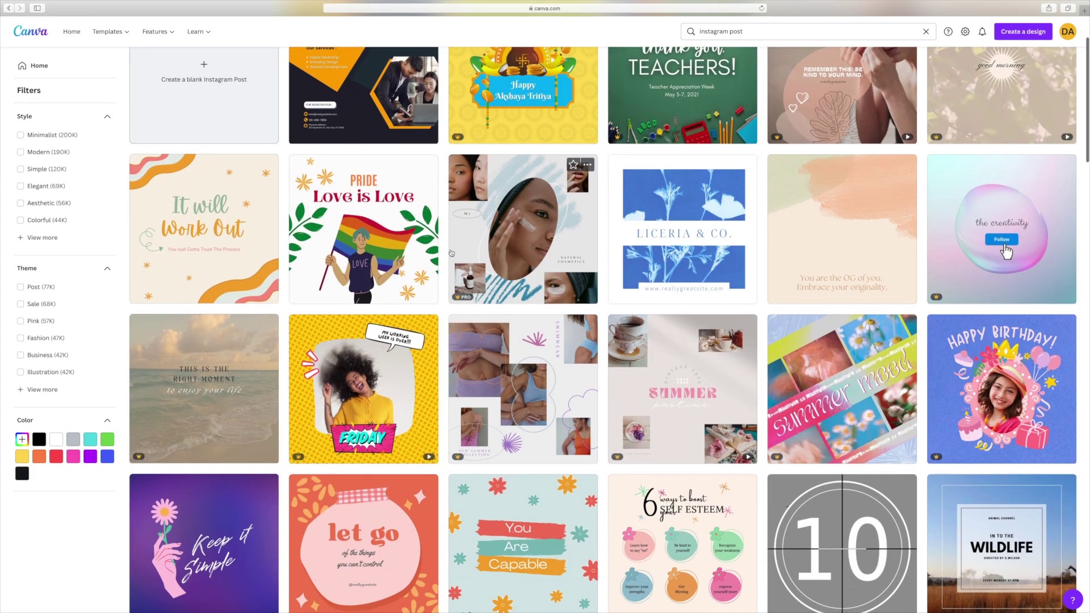
scroll(241, 192, up, 3)
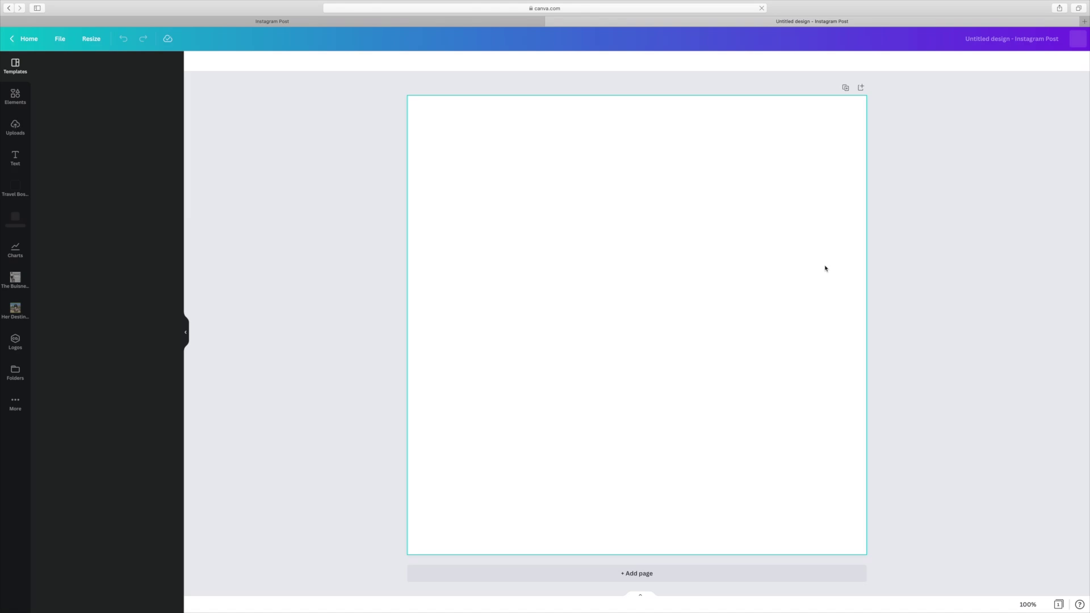
Fill the page background with the custom brown colour #654321.
click(15, 96)
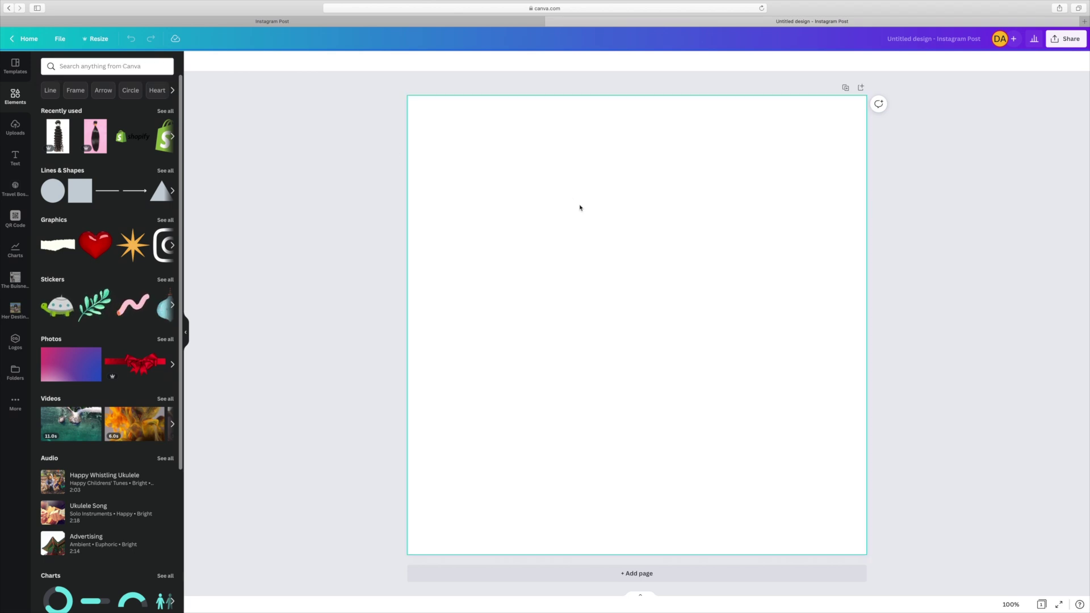
click(115, 68)
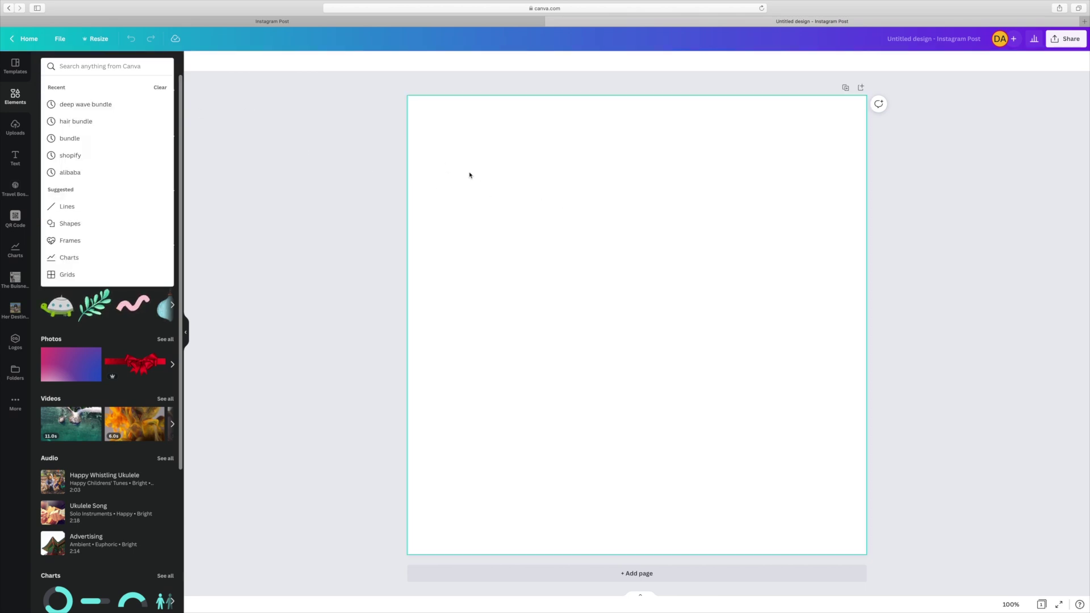
click(409, 155)
click(193, 62)
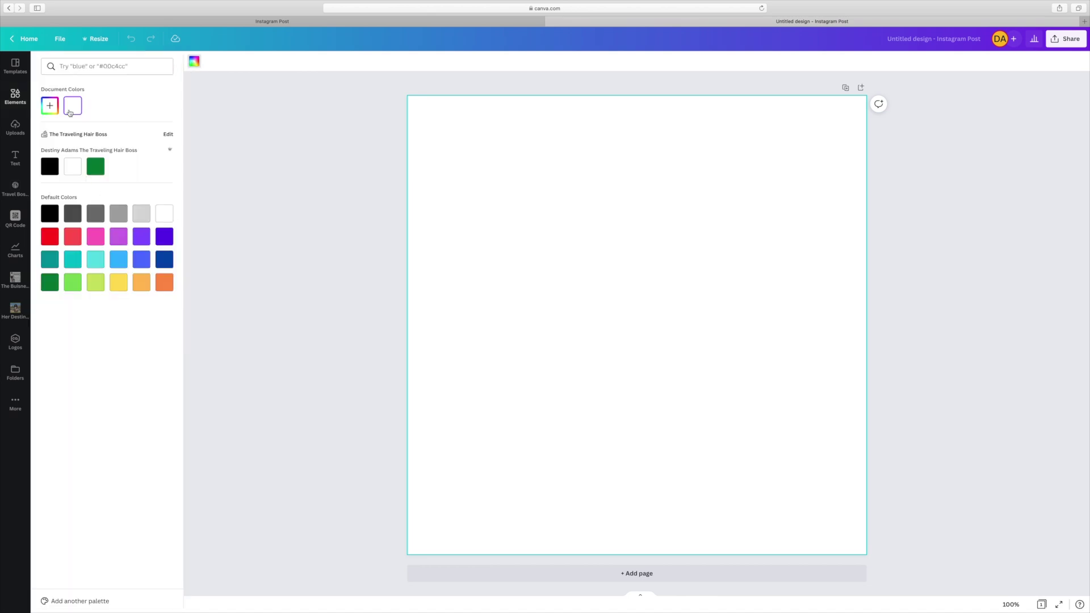
click(49, 106)
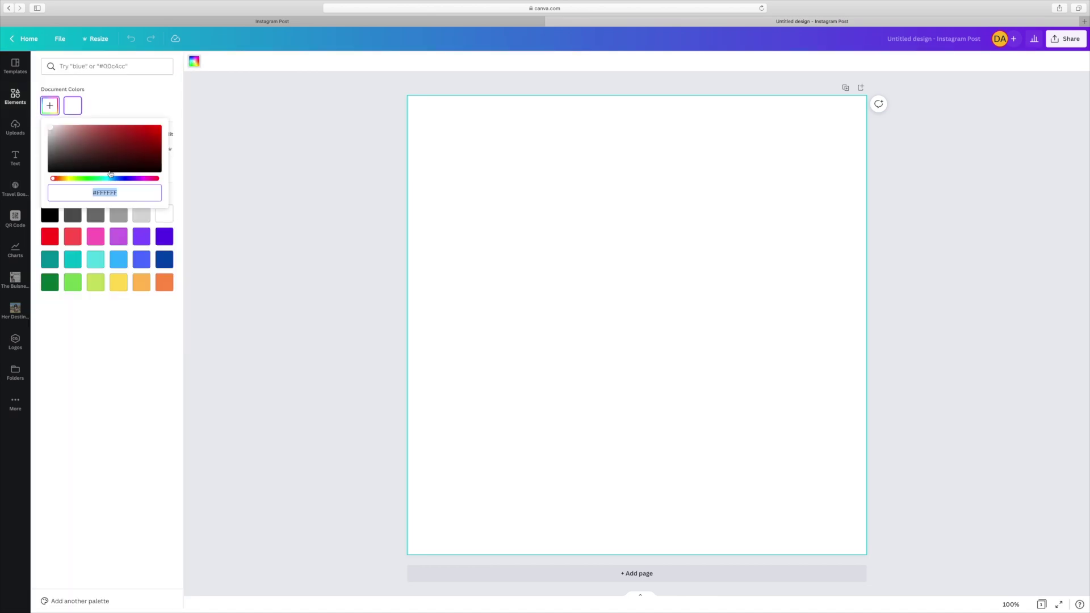
text(#654321)
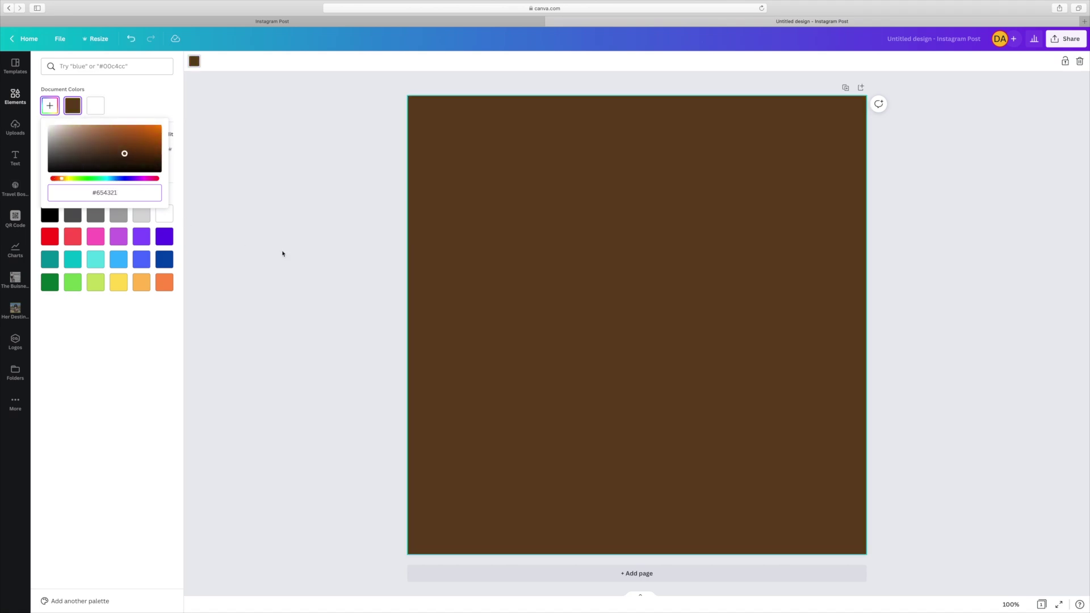
click(283, 254)
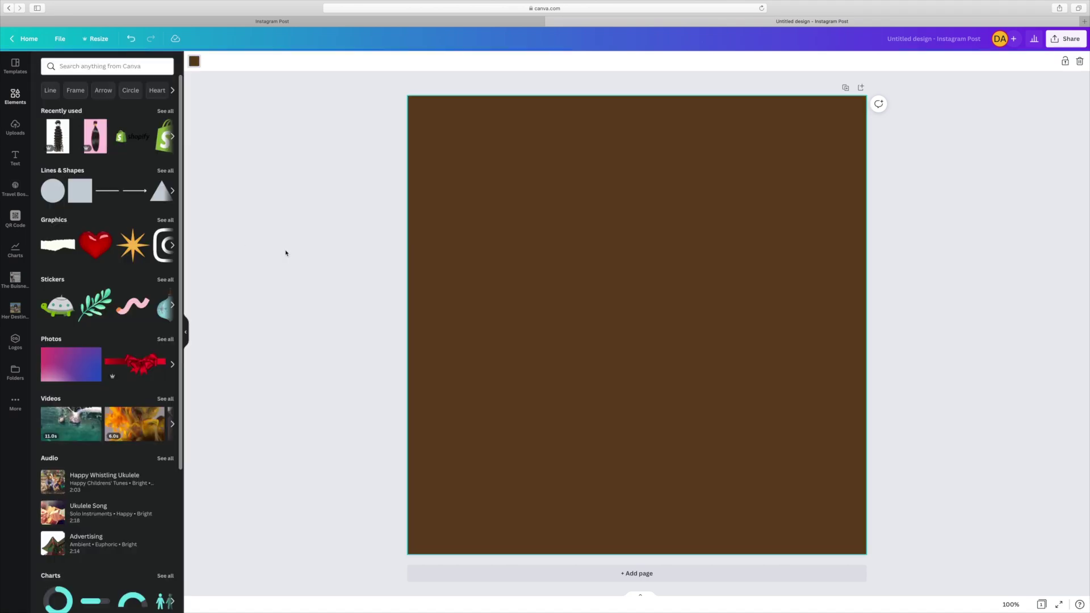
Add a green square and stretch it over the page, leaving a thin brown border.
click(82, 200)
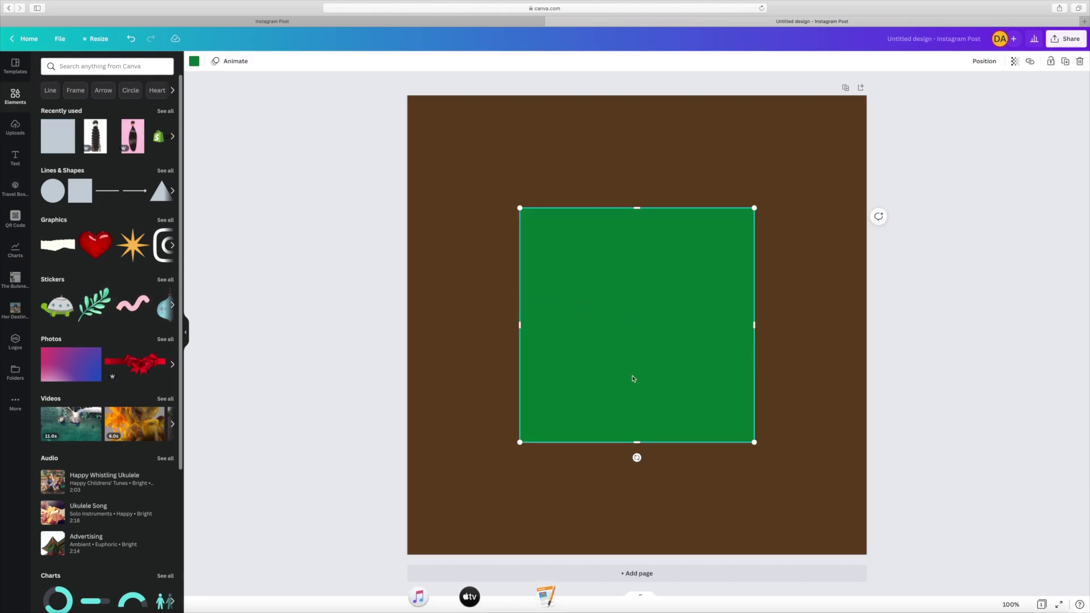
drag(520, 208, 410, 106)
drag(755, 443, 856, 559)
click(963, 483)
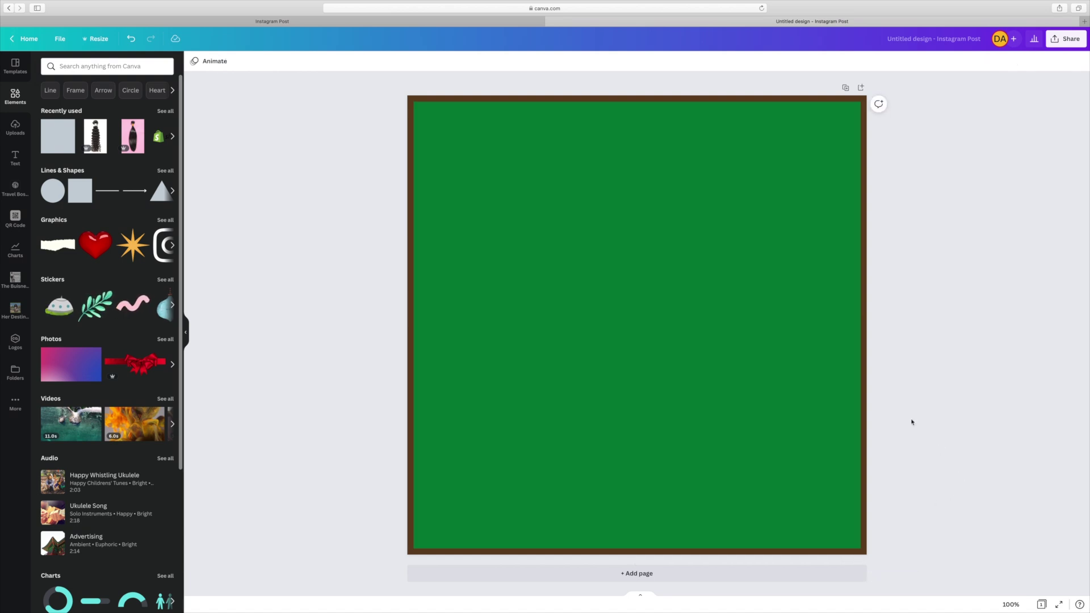
click(715, 410)
drag(716, 410, 719, 414)
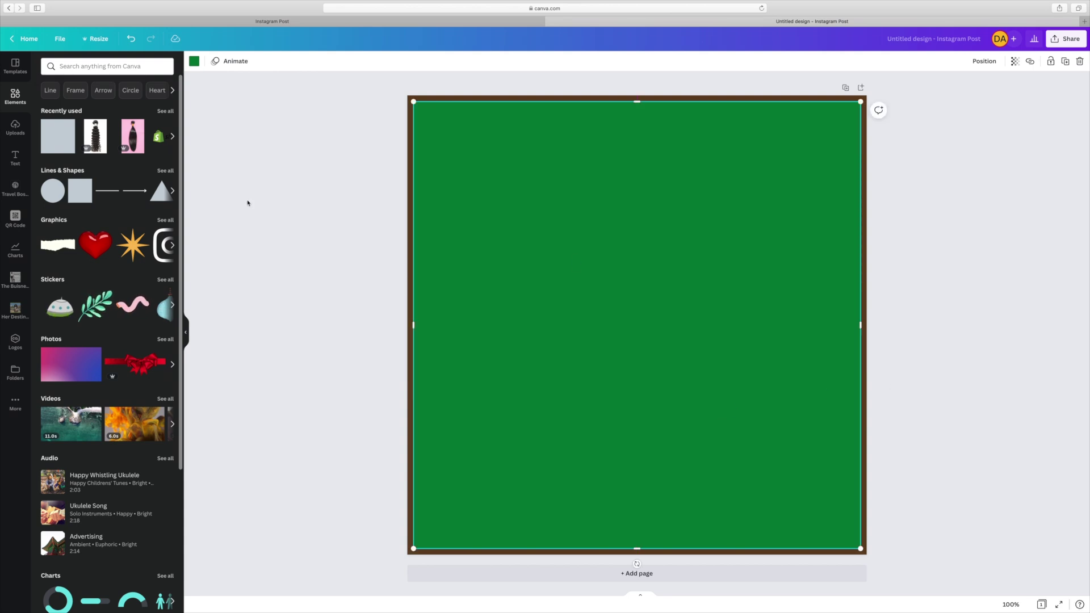
Add a second square and colour it with the white brand swatch.
click(80, 196)
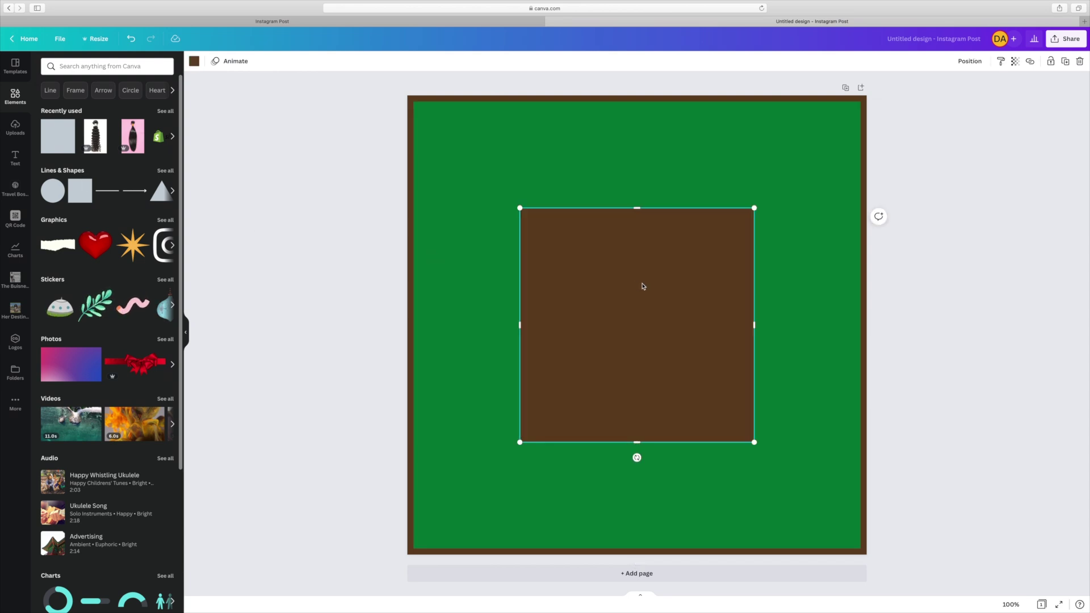
click(194, 62)
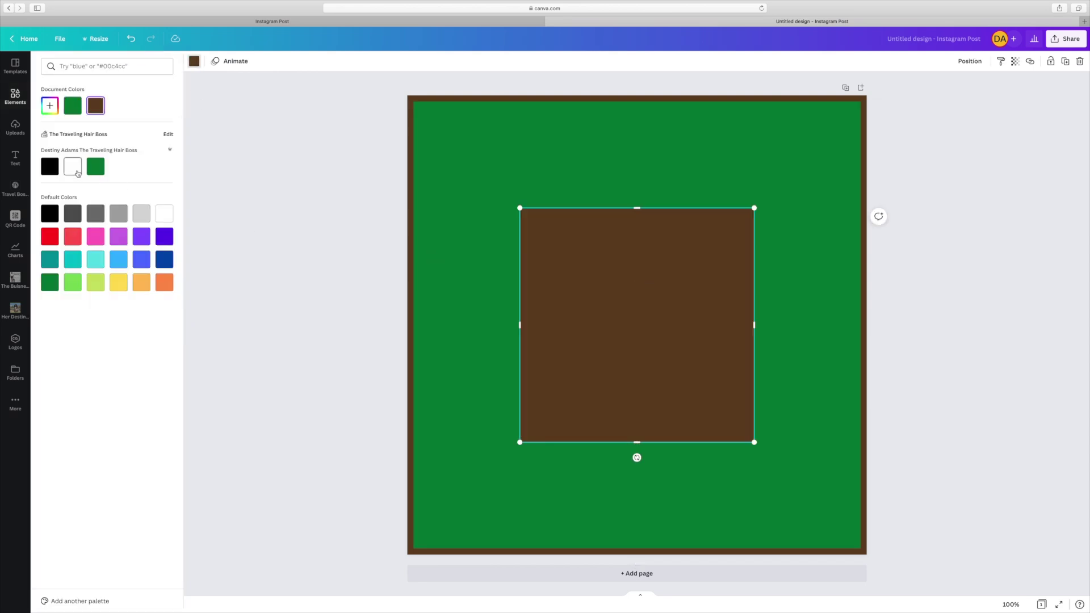
click(73, 167)
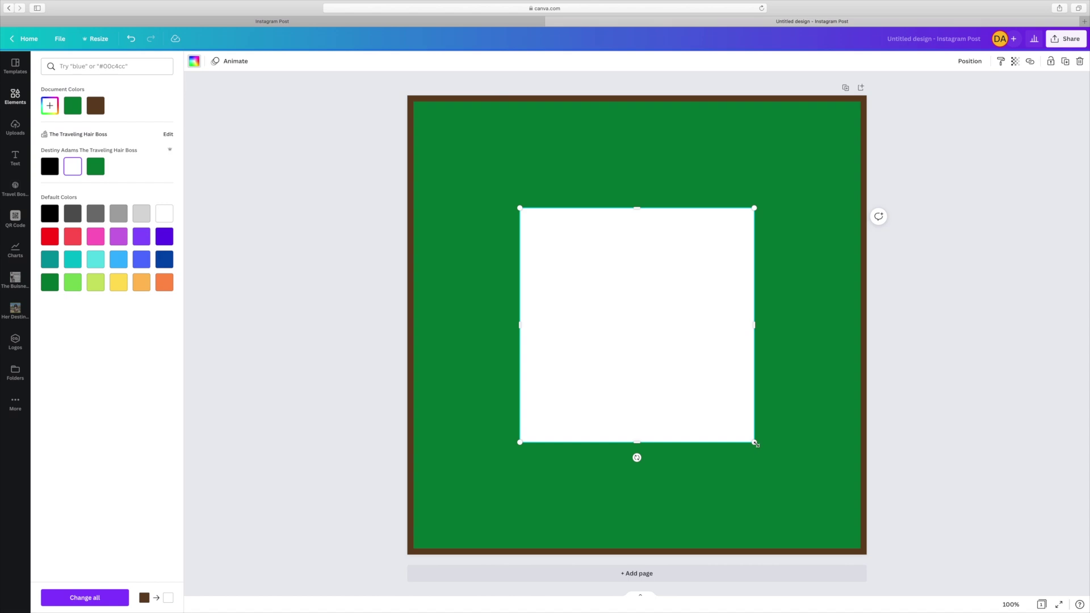
Resize and centre the white square so a thin green band shows around it.
drag(754, 442, 855, 540)
drag(519, 210, 411, 116)
drag(659, 304, 658, 302)
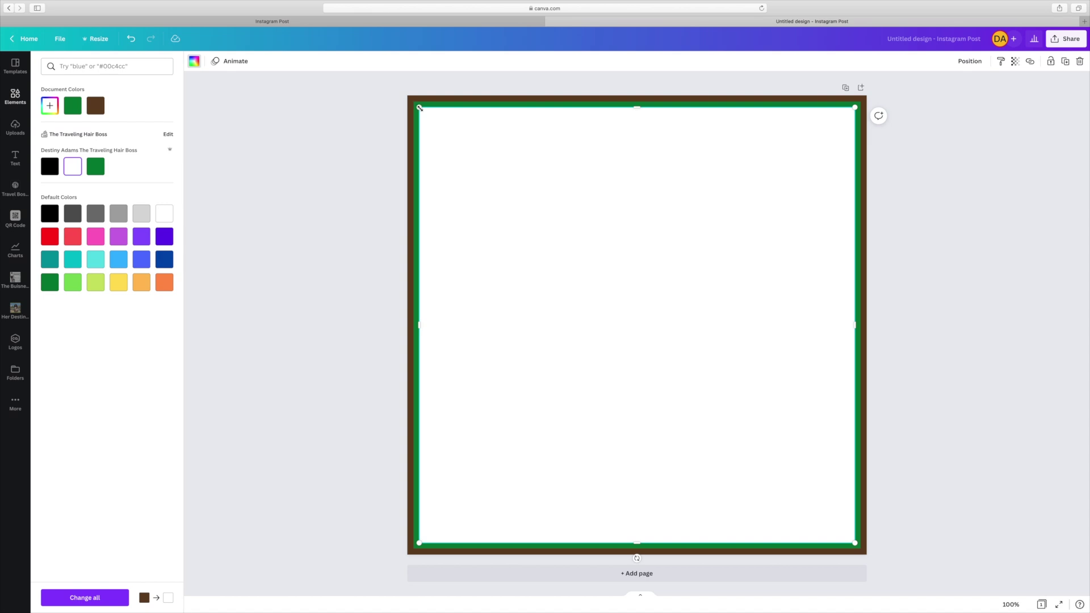
drag(419, 107, 421, 108)
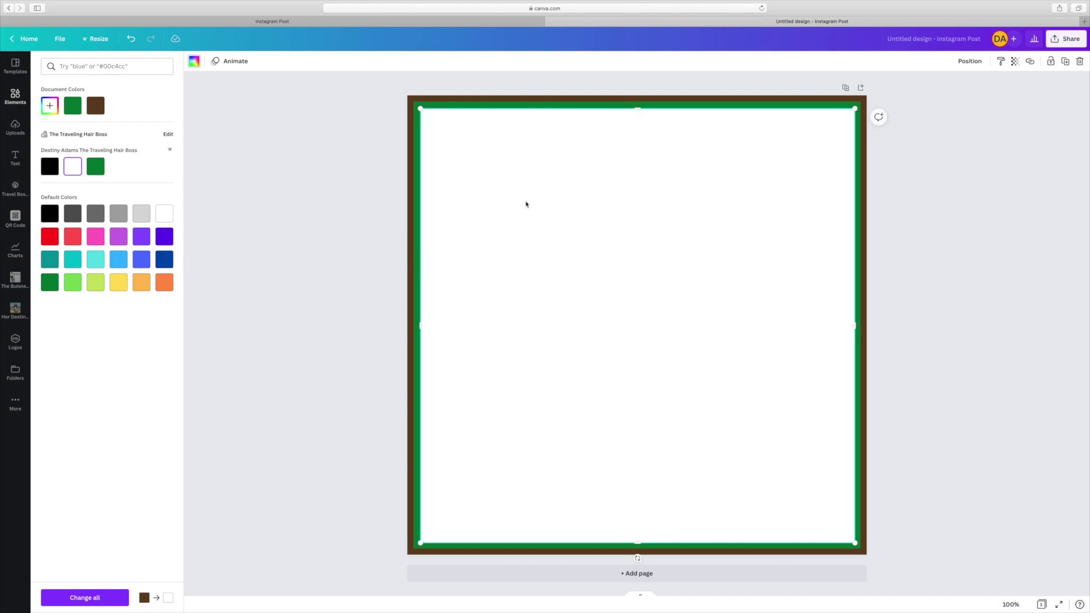
drag(704, 298, 704, 296)
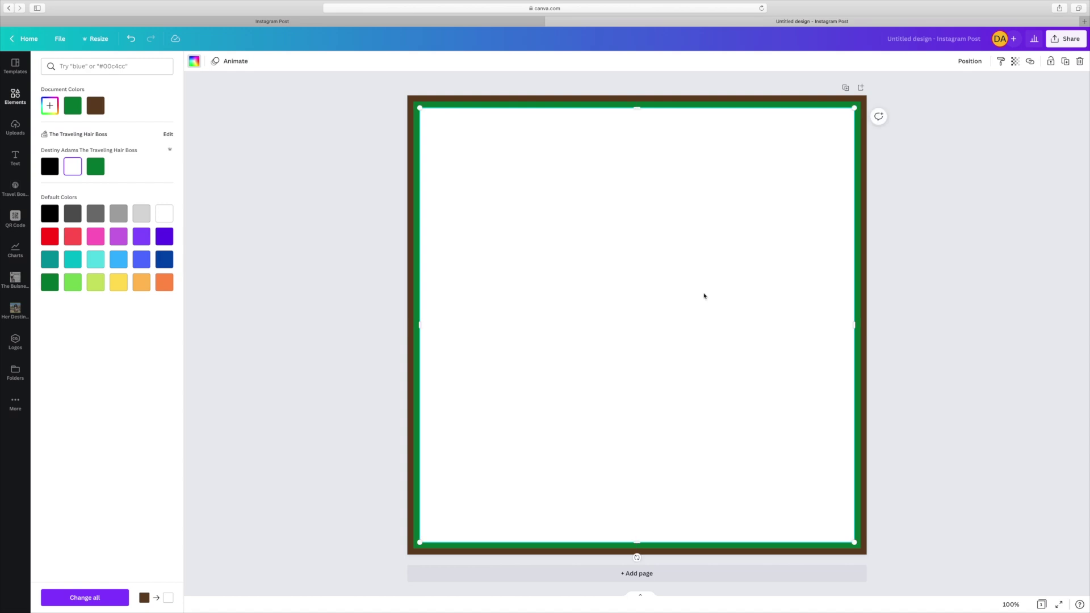
click(975, 306)
click(990, 311)
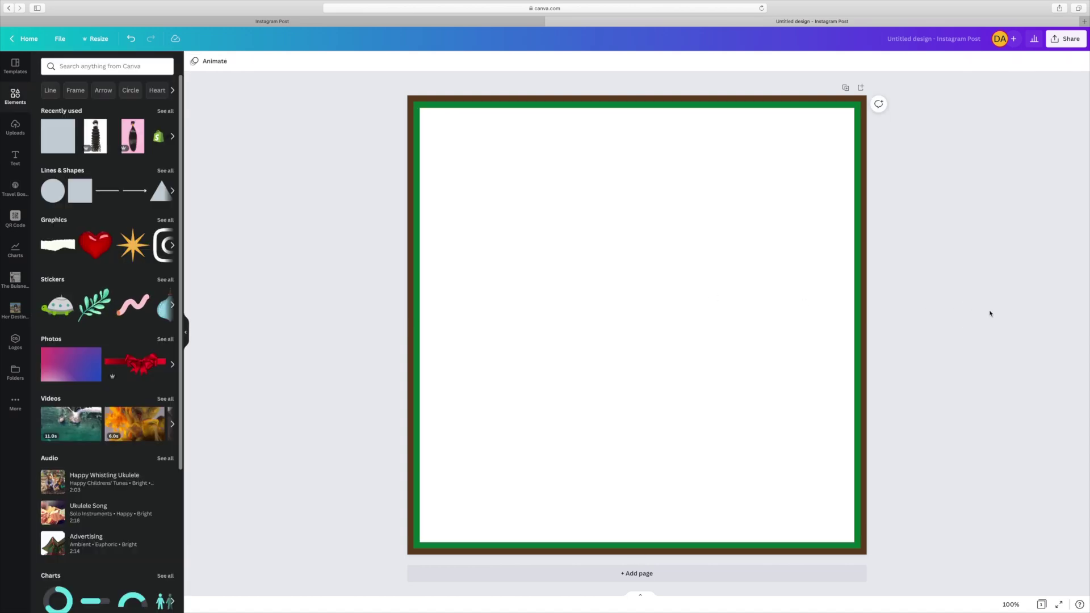
click(619, 247)
click(243, 165)
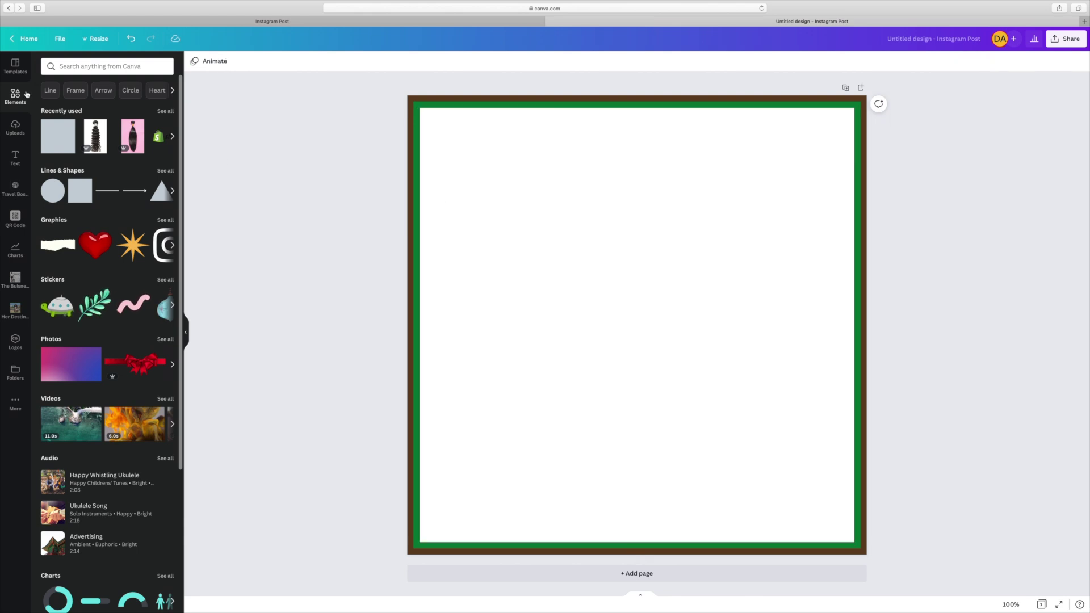
click(72, 67)
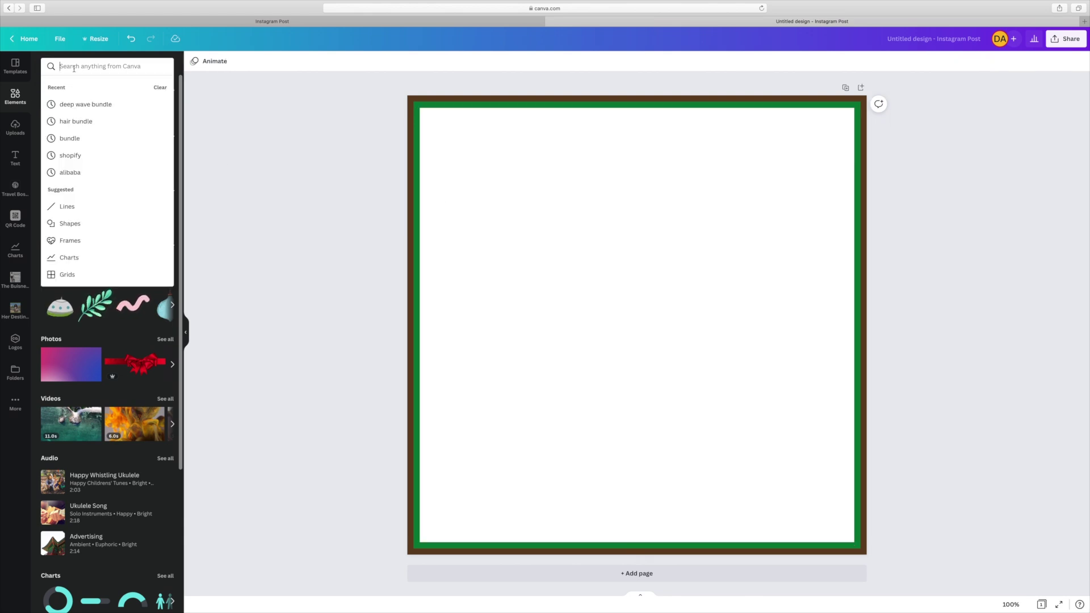
text(airplan)
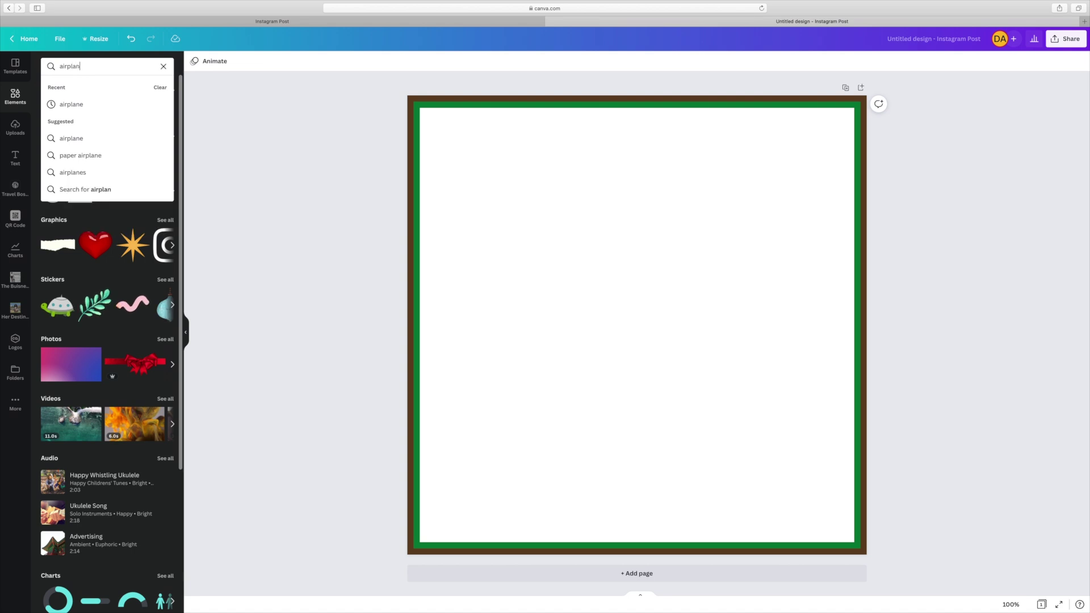
text(e)
key(Return)
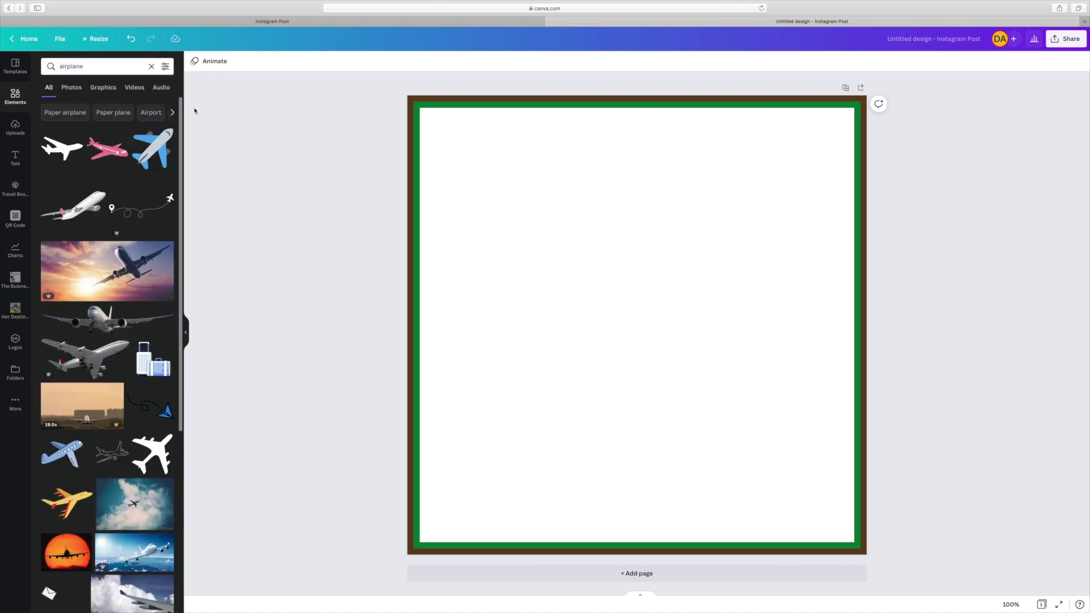
scroll(139, 209, down, 5)
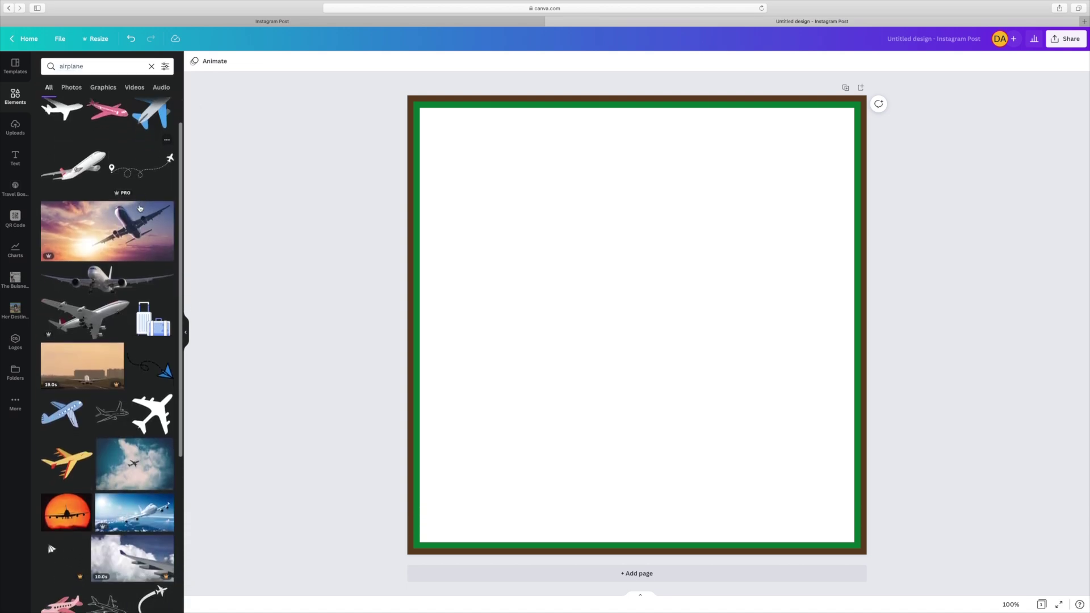
scroll(140, 209, down, 4)
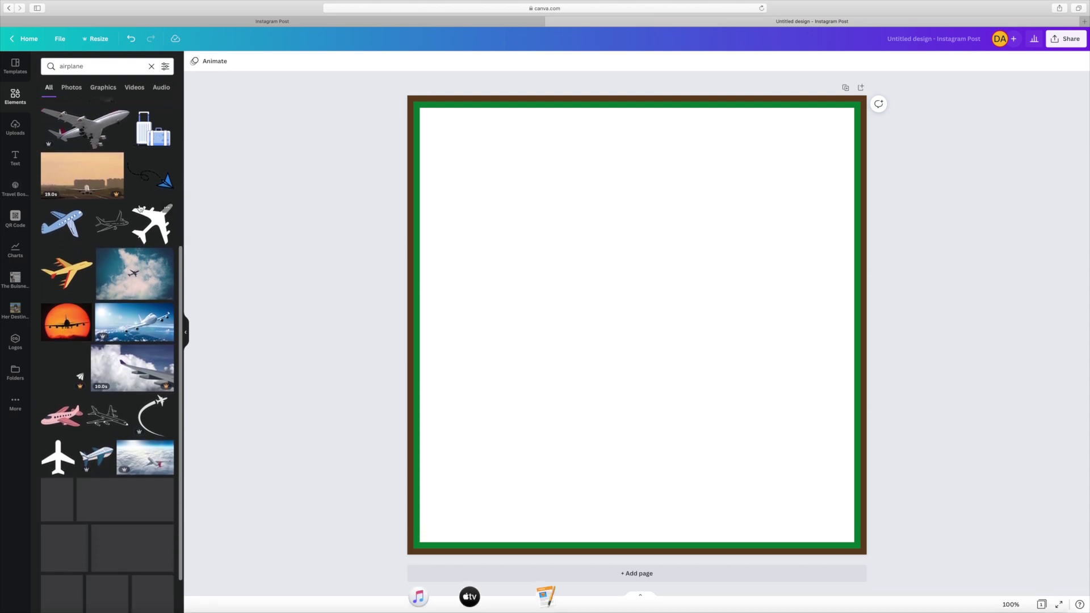
scroll(139, 209, down, 9)
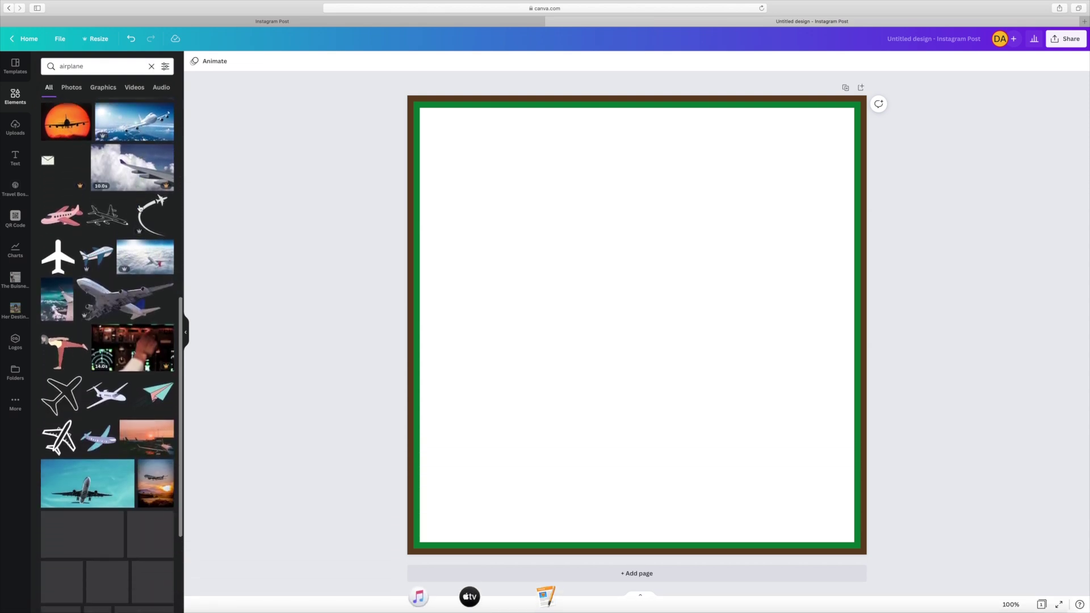
scroll(140, 209, down, 1)
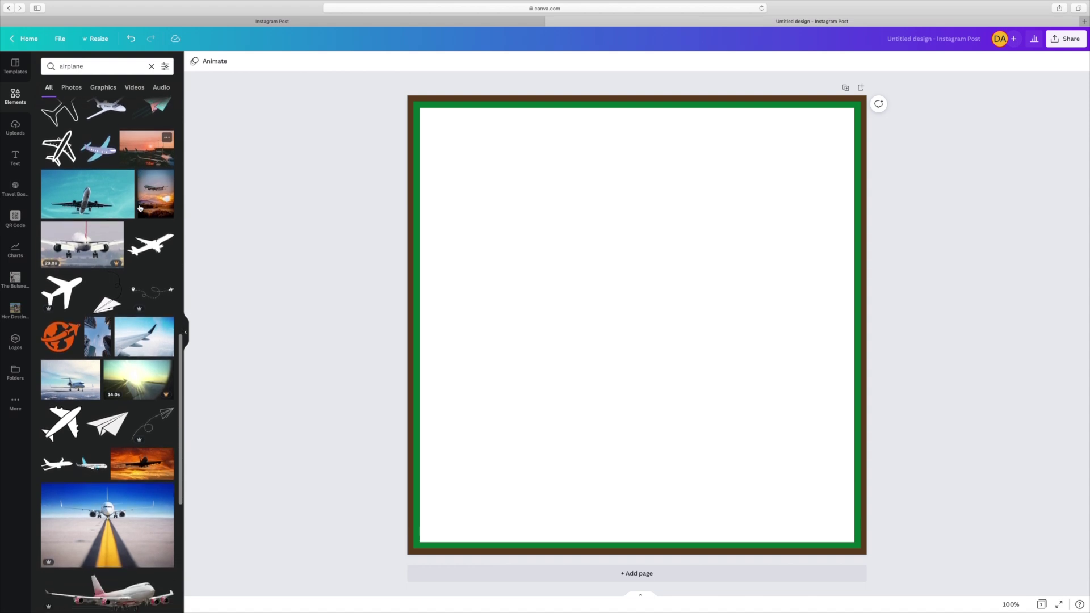
scroll(140, 208, down, 3)
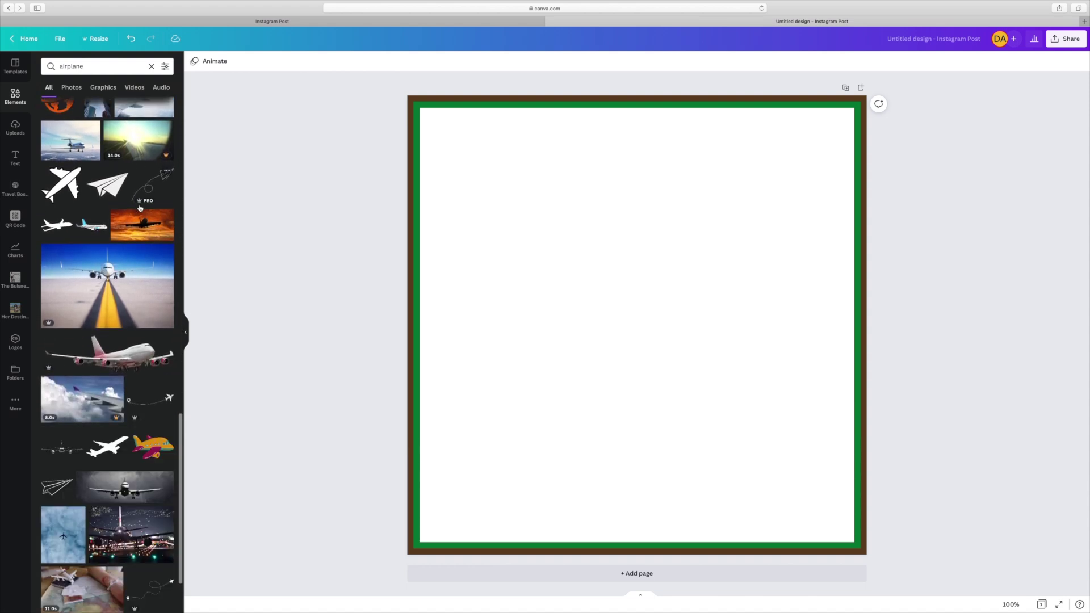
scroll(140, 208, down, 4)
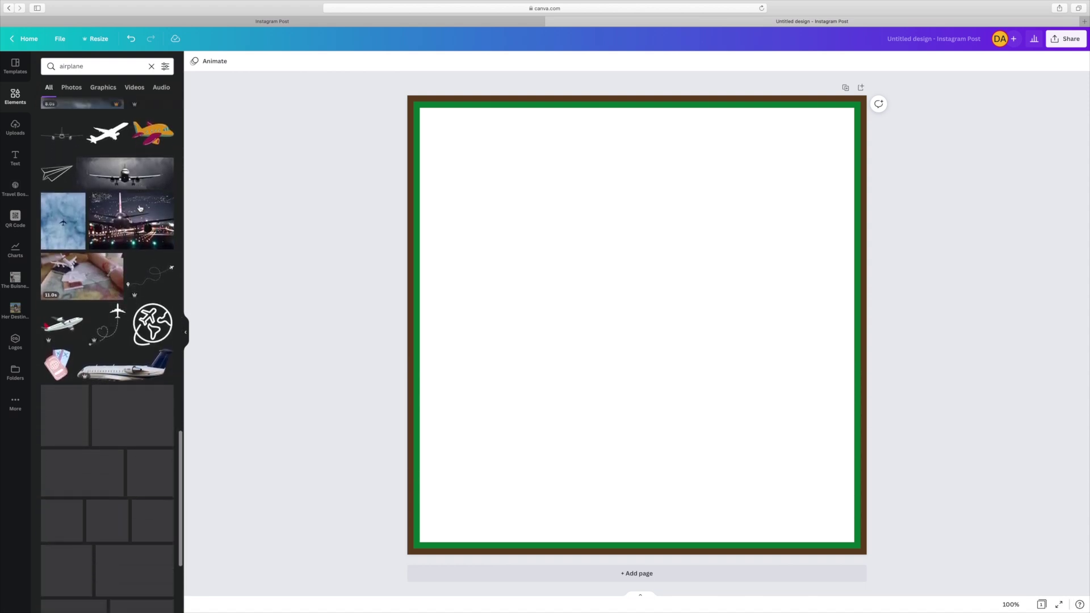
scroll(140, 208, down, 1)
scroll(140, 208, down, 4)
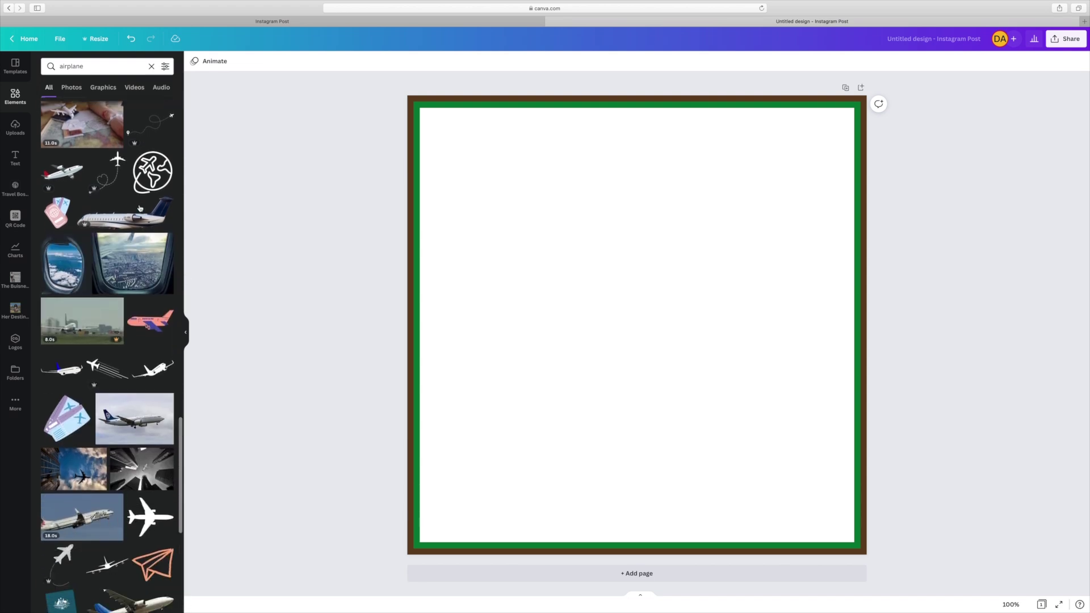
scroll(141, 208, down, 1)
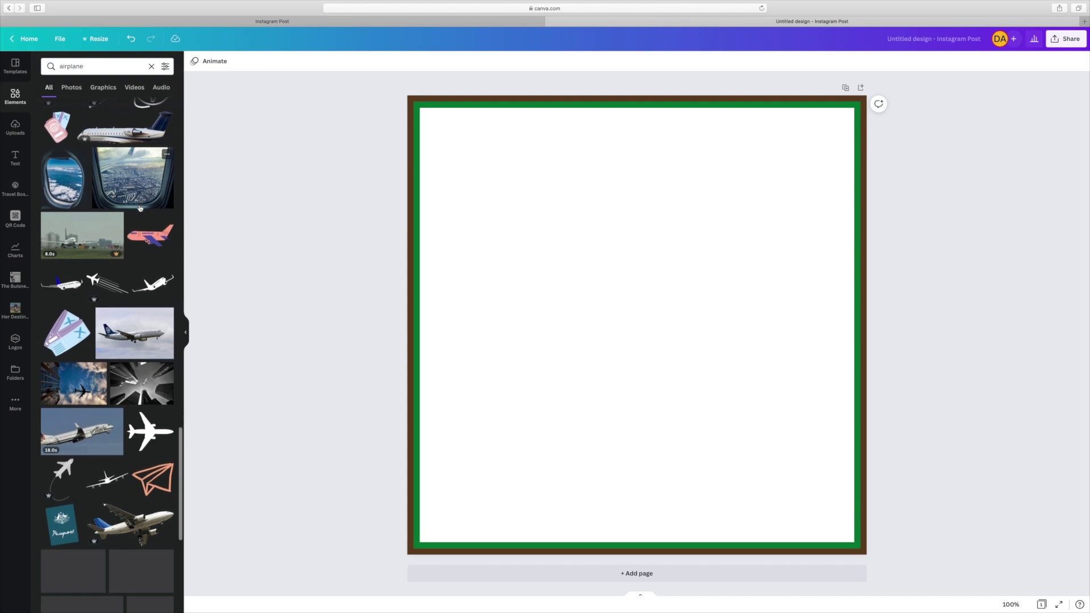
scroll(140, 208, down, 2)
scroll(140, 208, down, 2)
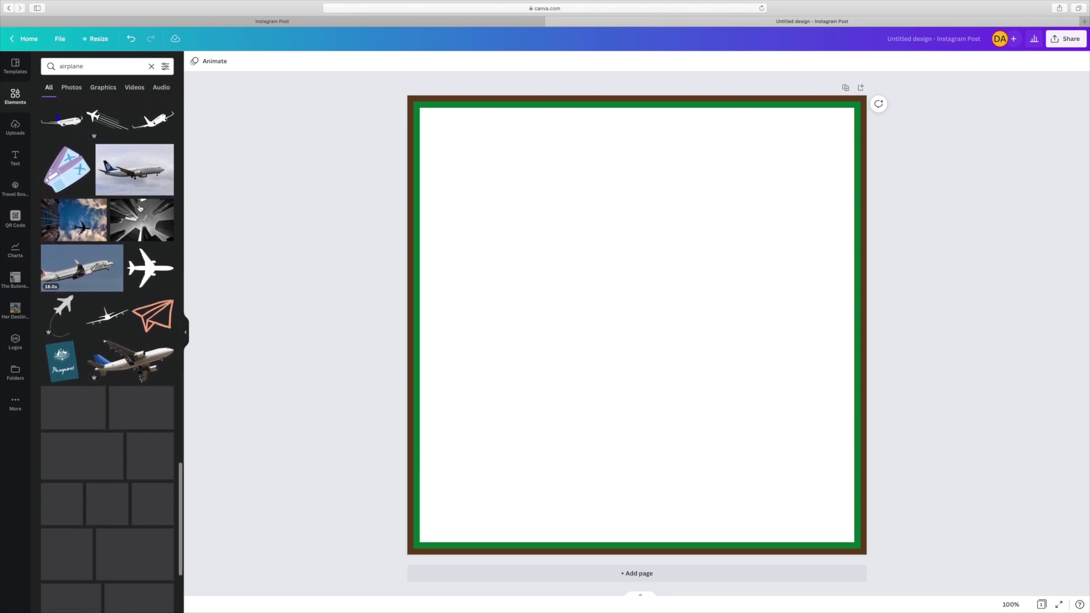
Try a green-recoloured white airplane and a black airplane, then undo both.
click(150, 265)
scroll(115, 411, down, 8)
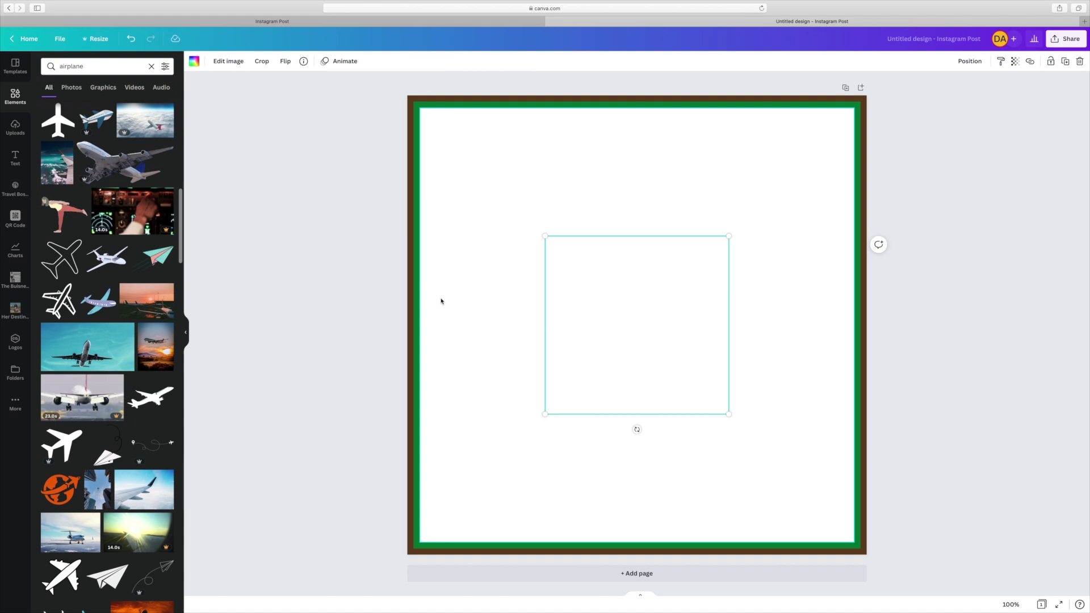
click(194, 62)
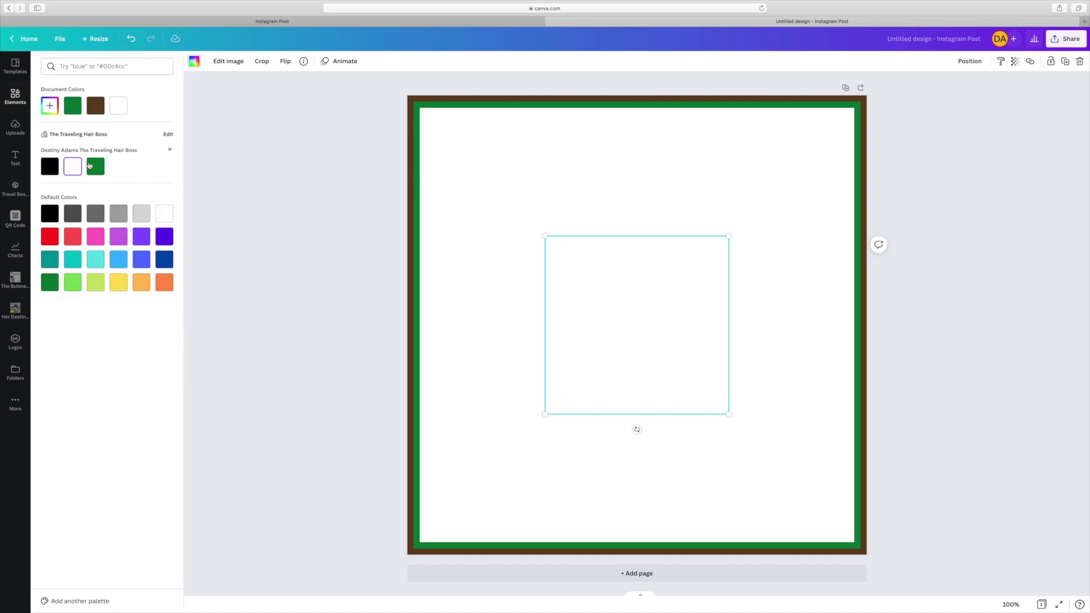
click(89, 165)
click(215, 179)
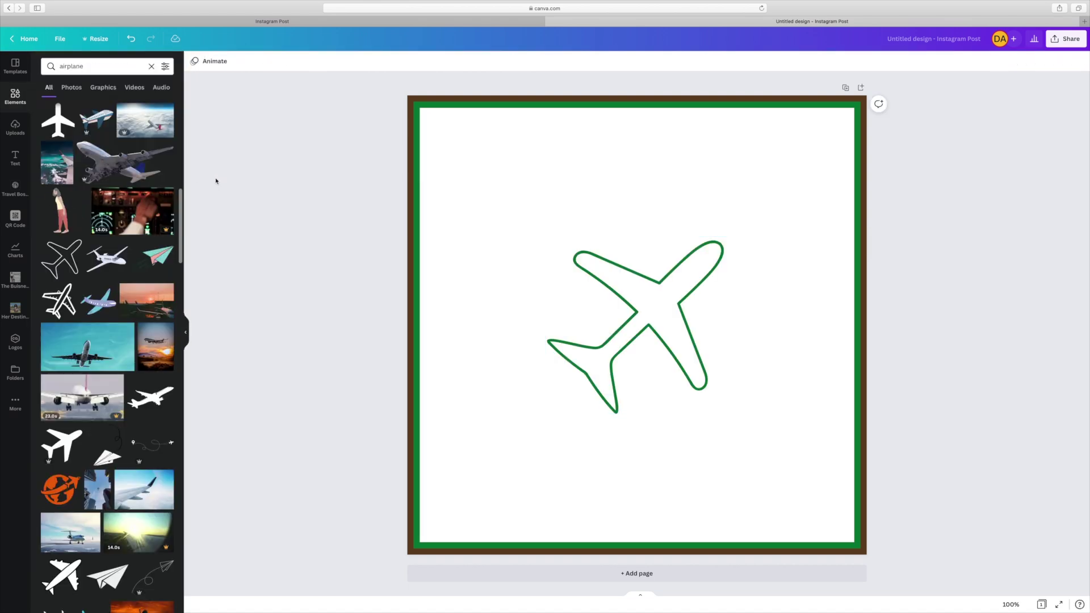
scroll(143, 253, down, 8)
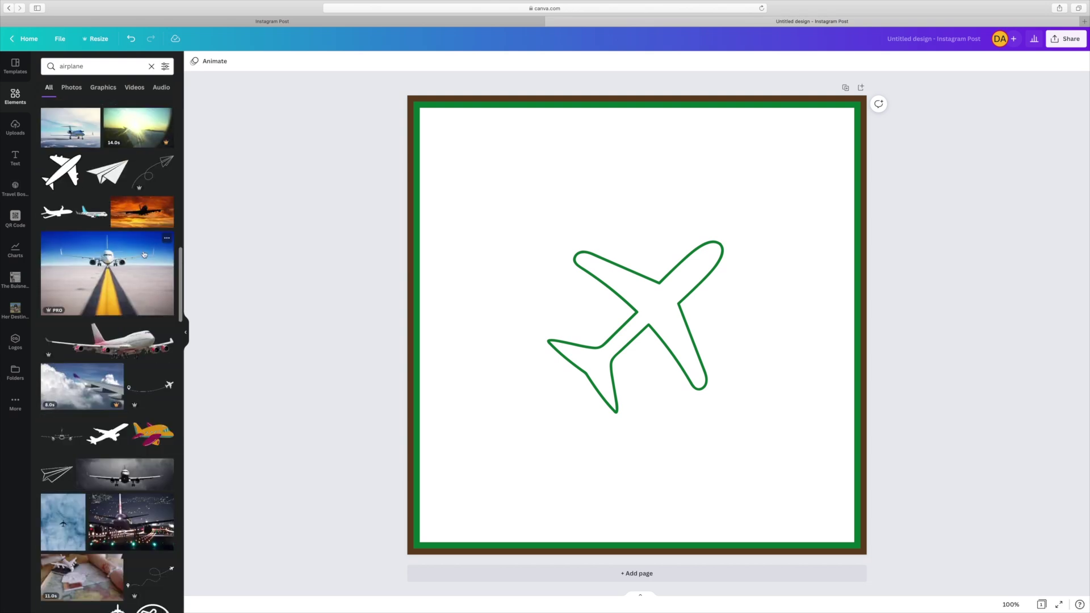
click(69, 175)
drag(637, 348, 569, 240)
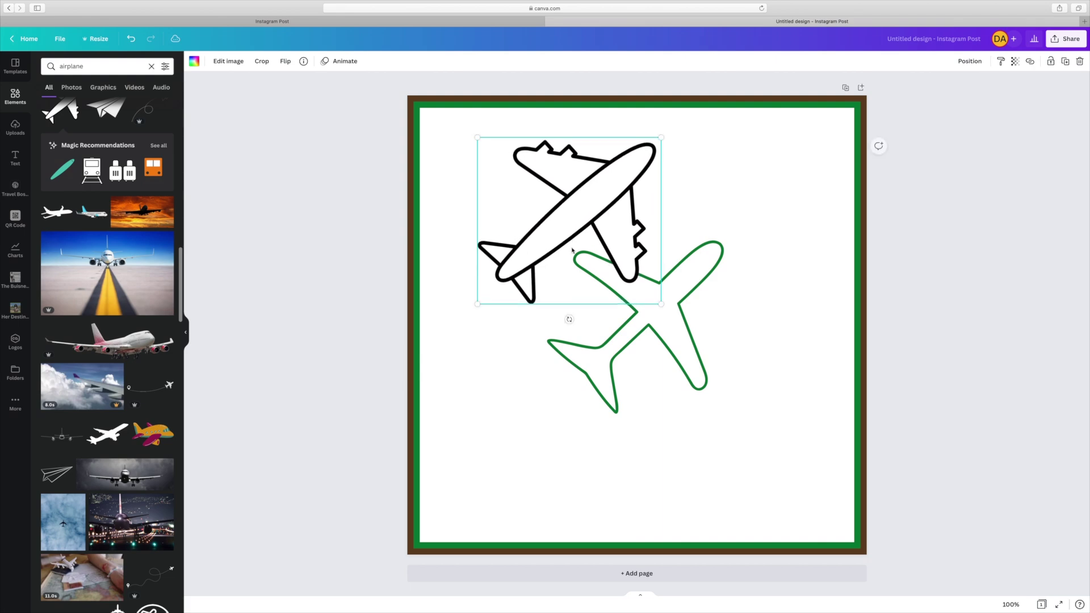
key(ctrl+z)
key(ctrl+z)
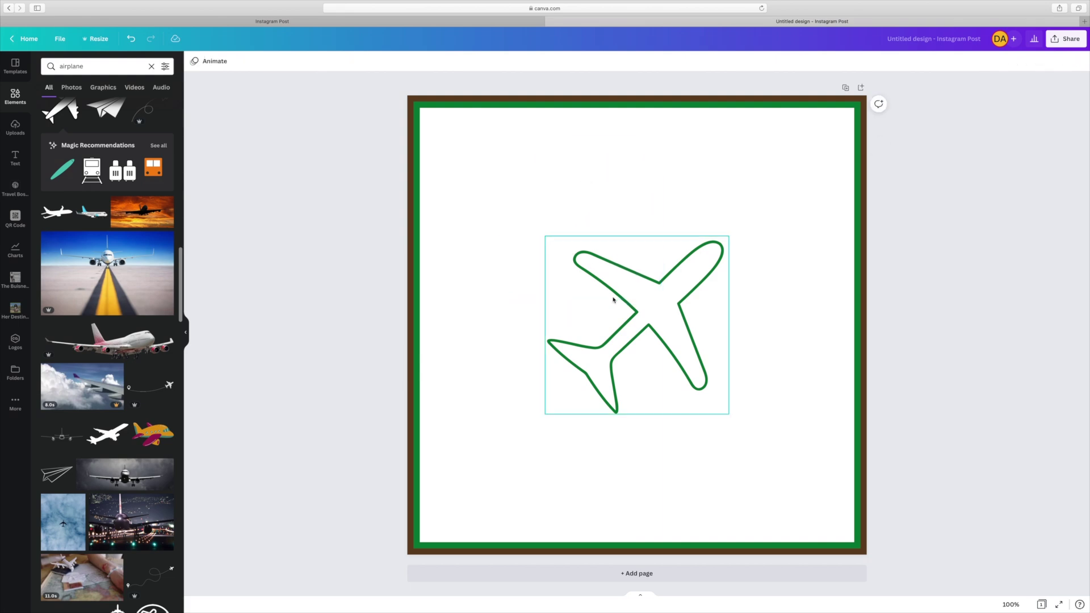
key(ctrl+z)
Add the outline airplane graphic to the centre of the page.
scroll(163, 361, down, 5)
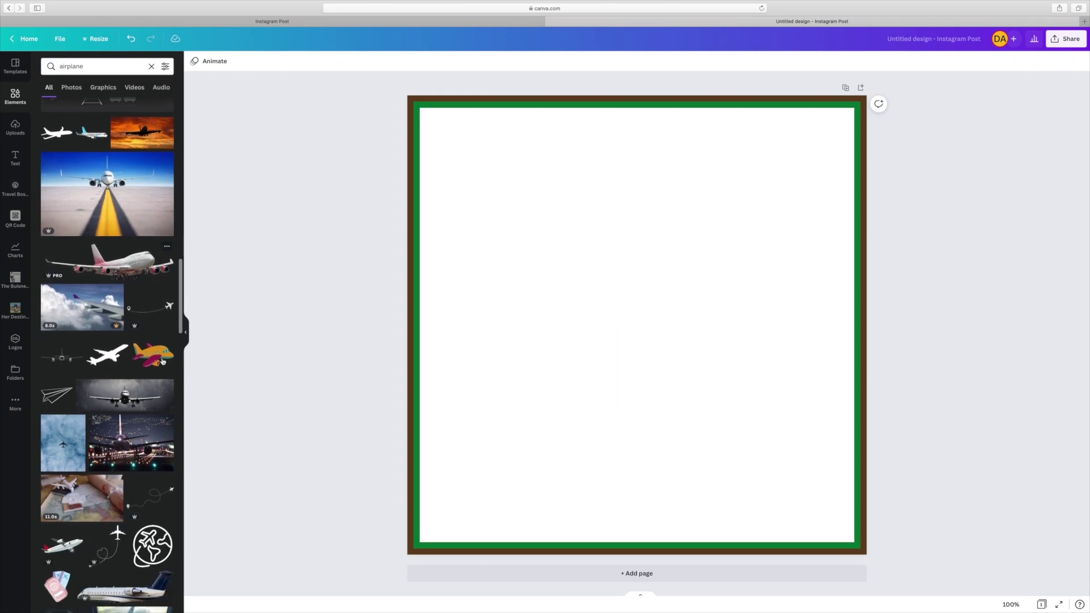
scroll(163, 362, down, 3)
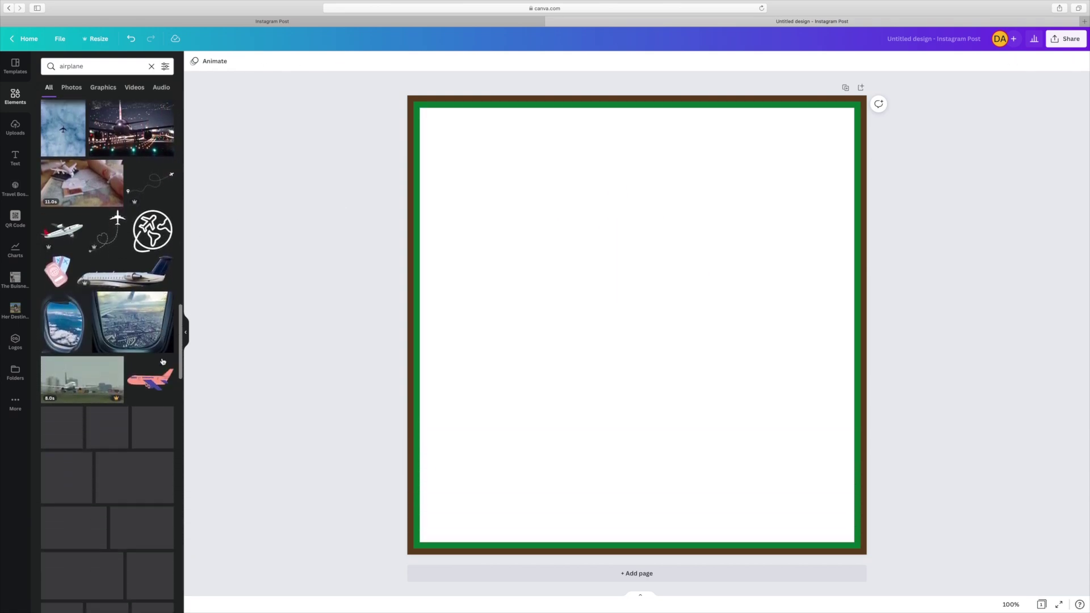
scroll(163, 361, down, 5)
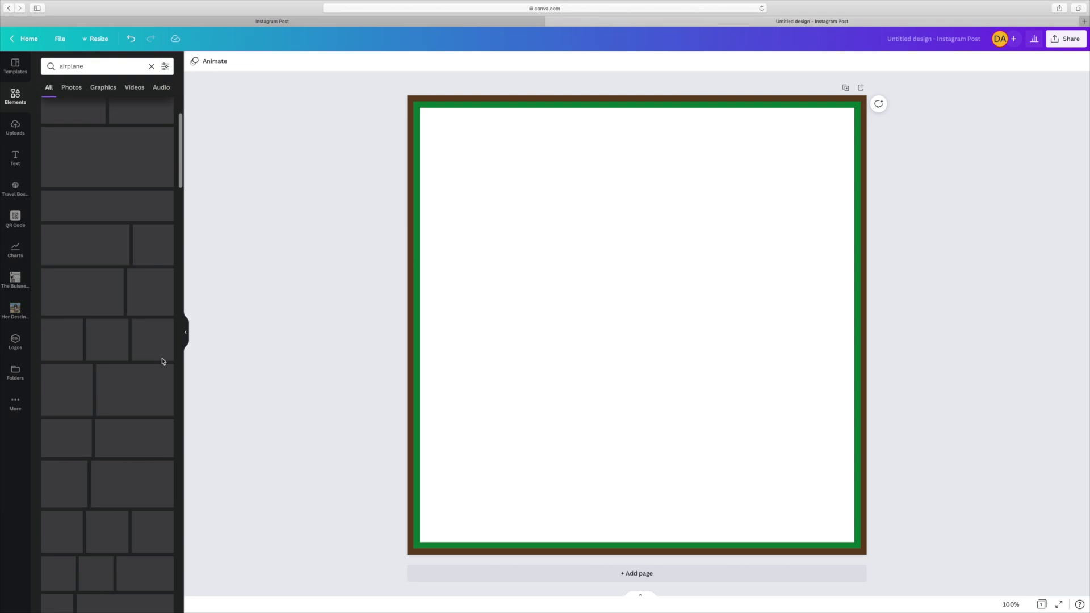
scroll(163, 362, down, 1)
click(61, 308)
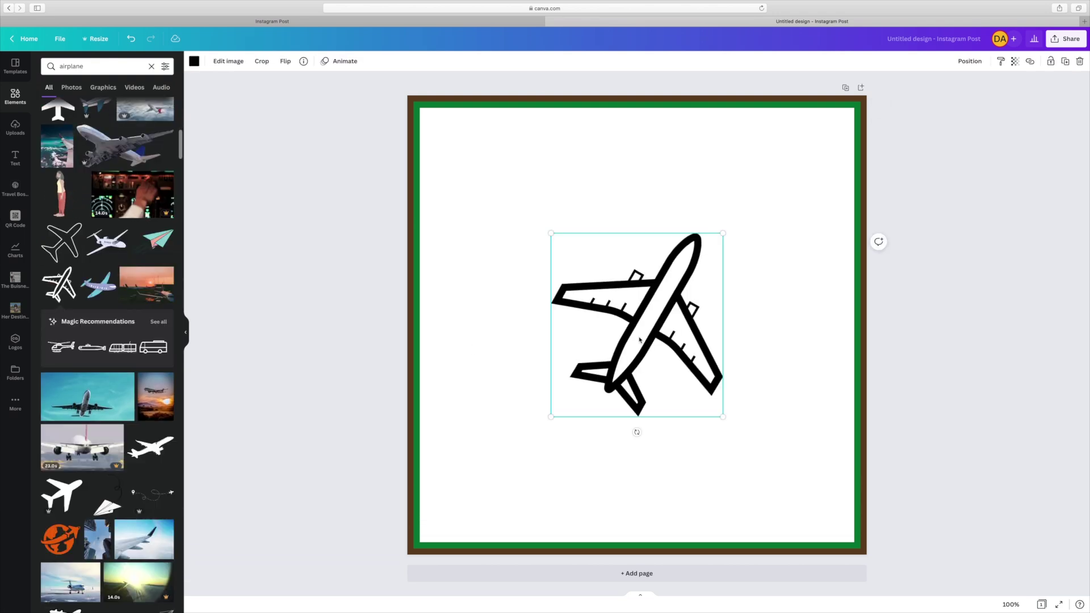
click(195, 62)
Recolour the airplane brown, shrink it to about 197×211, and tuck it top-left in the white area.
click(119, 105)
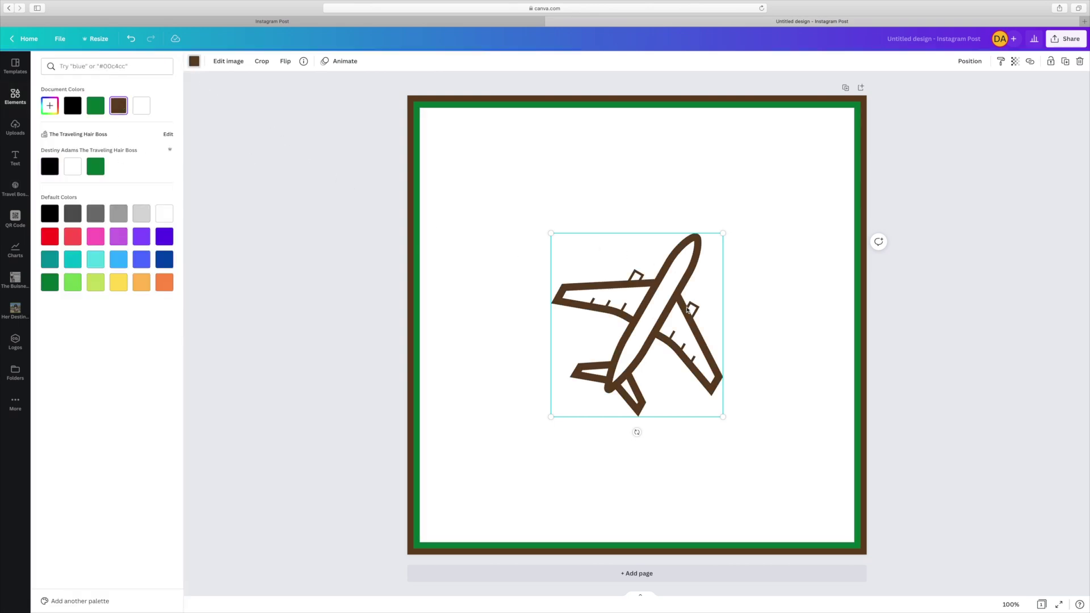
drag(688, 310, 645, 283)
drag(683, 392, 584, 285)
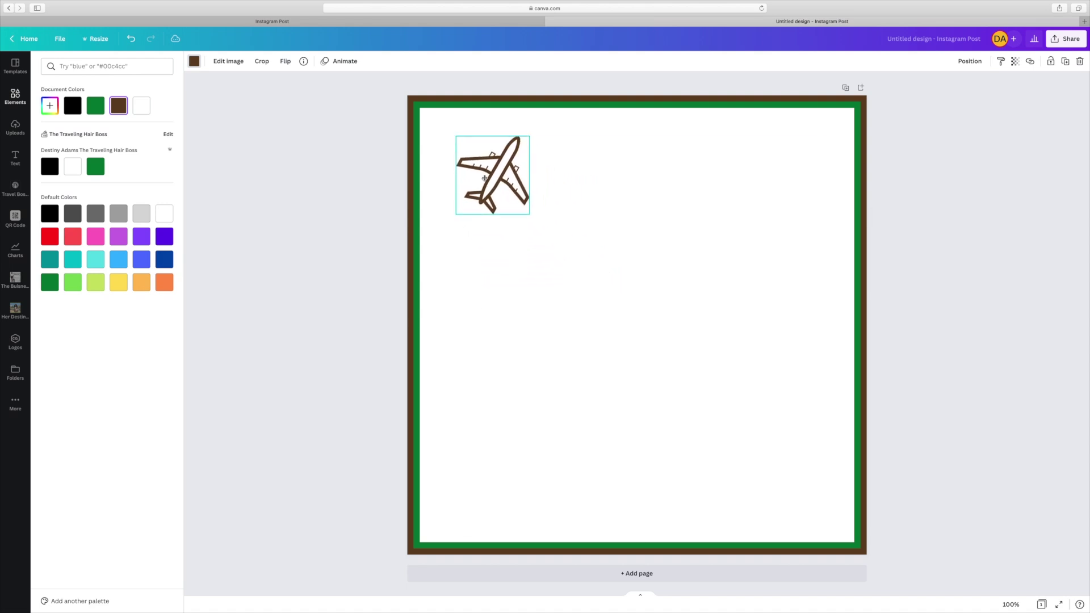
mouse_move(484, 178)
mouse_down()
mouse_move(450, 150)
mouse_move(493, 181)
mouse_up()
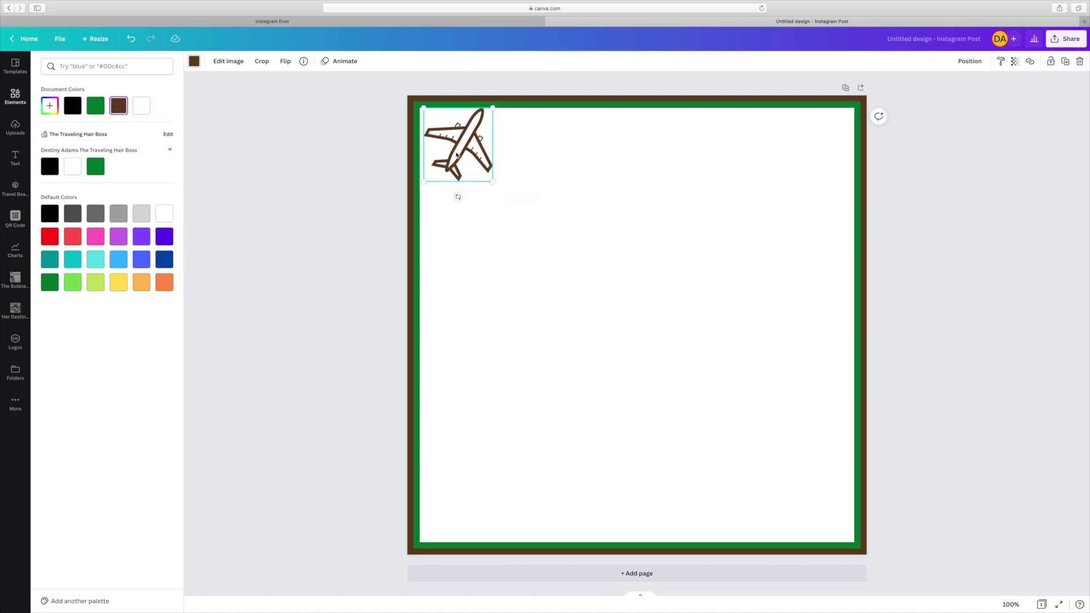
drag(456, 150, 454, 154)
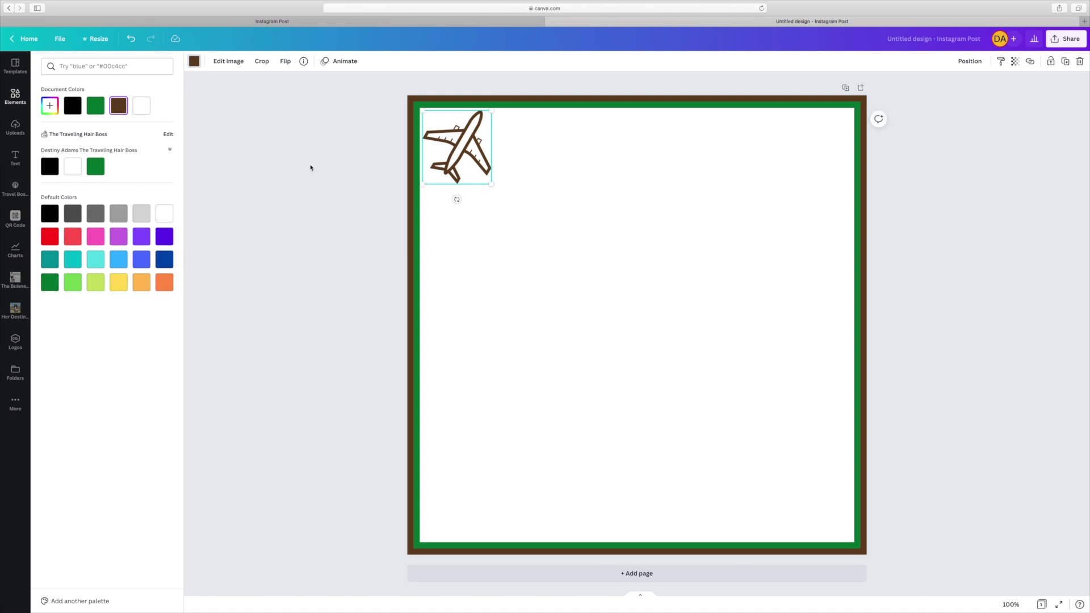
click(420, 163)
Duplicate the airplane into five copies stacked down the left side.
click(1065, 253)
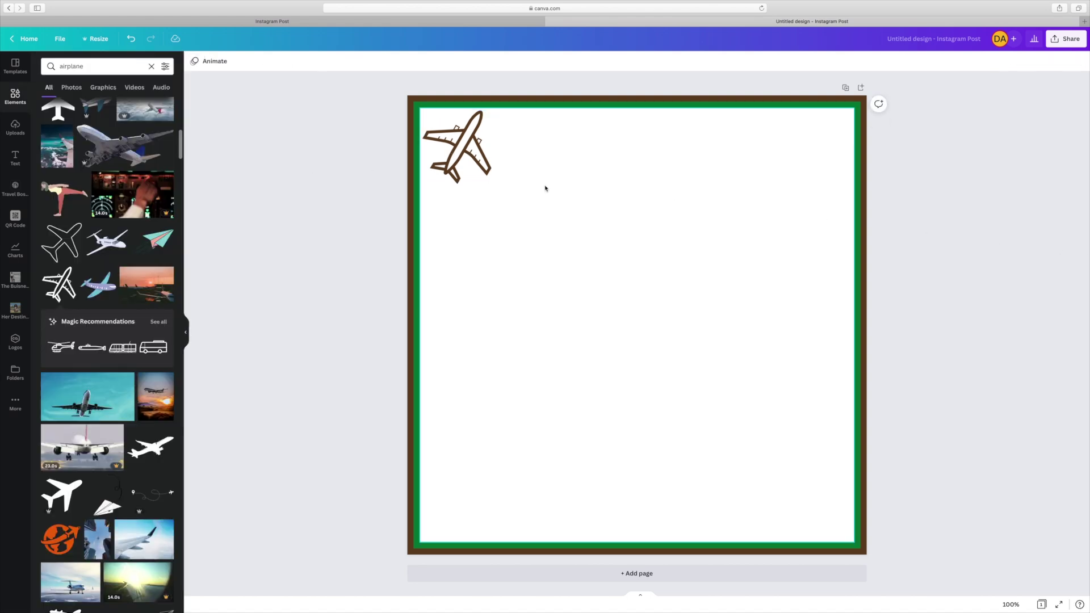
click(457, 149)
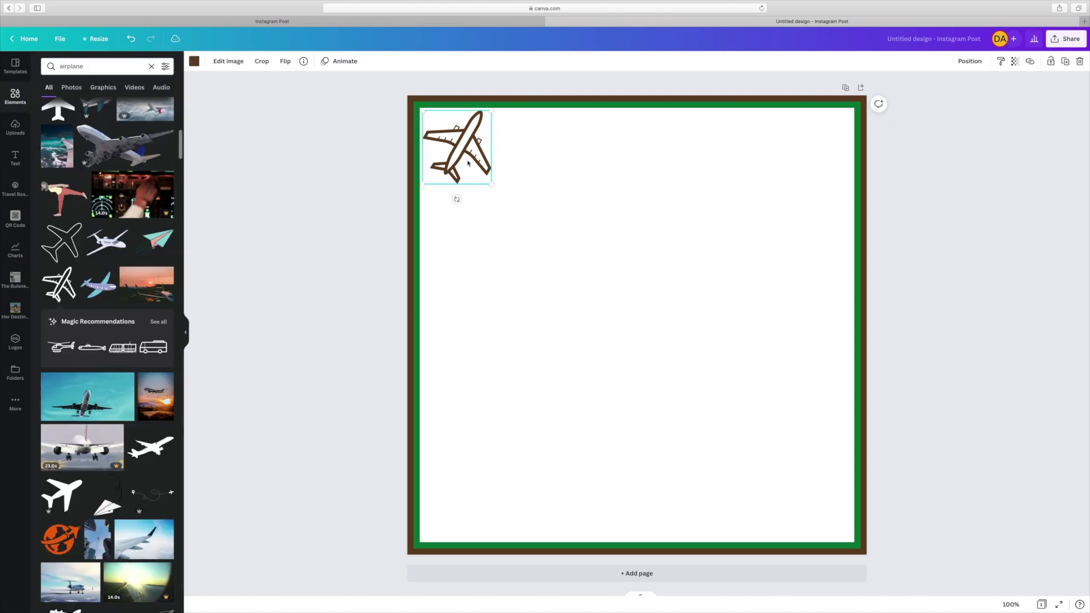
click(1065, 60)
drag(475, 150, 465, 225)
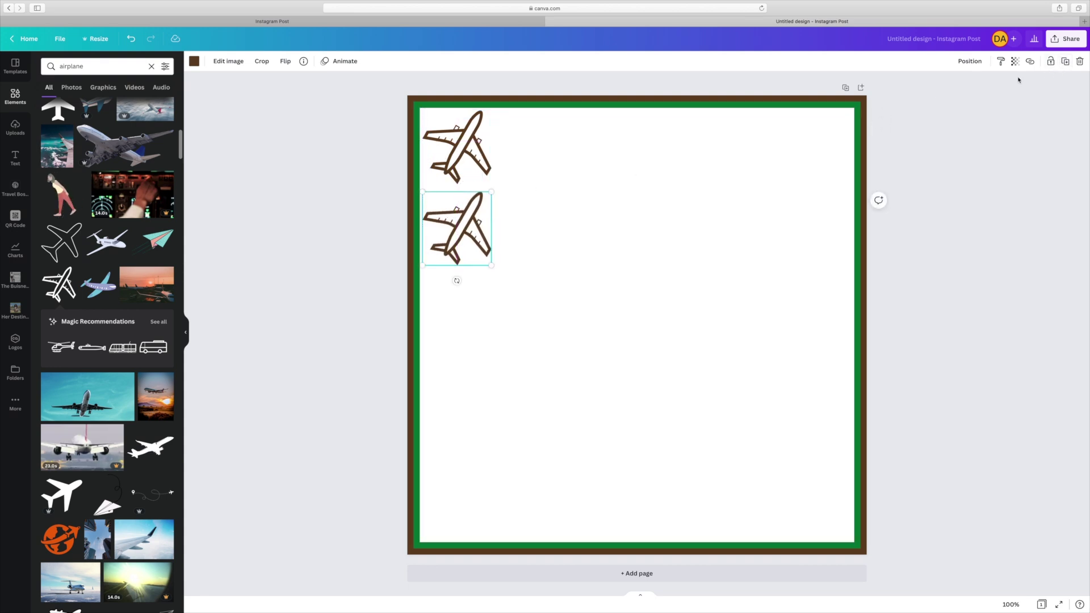
click(1065, 61)
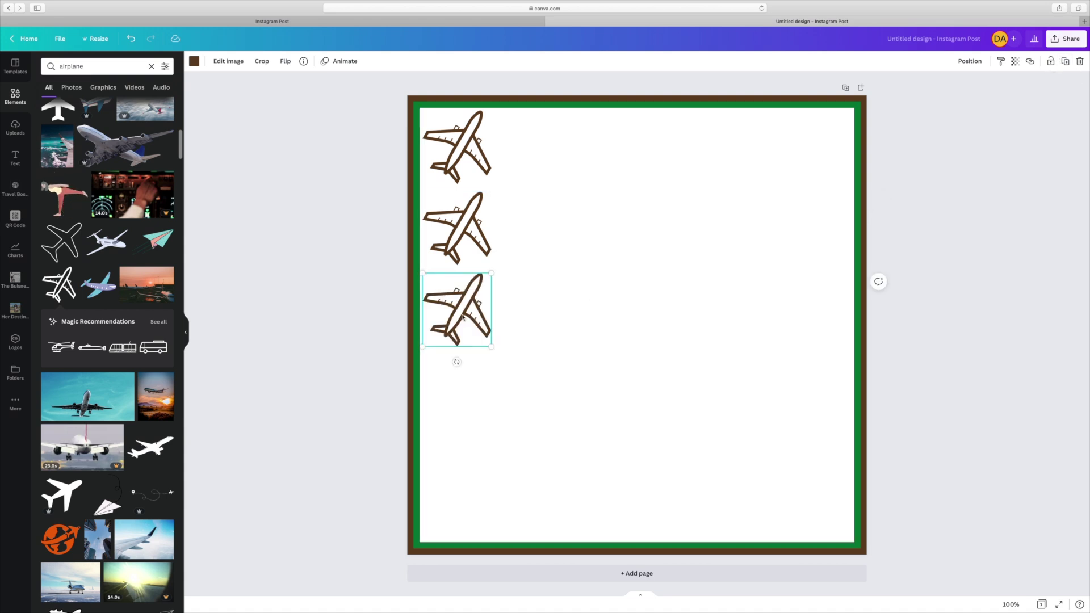
click(1065, 61)
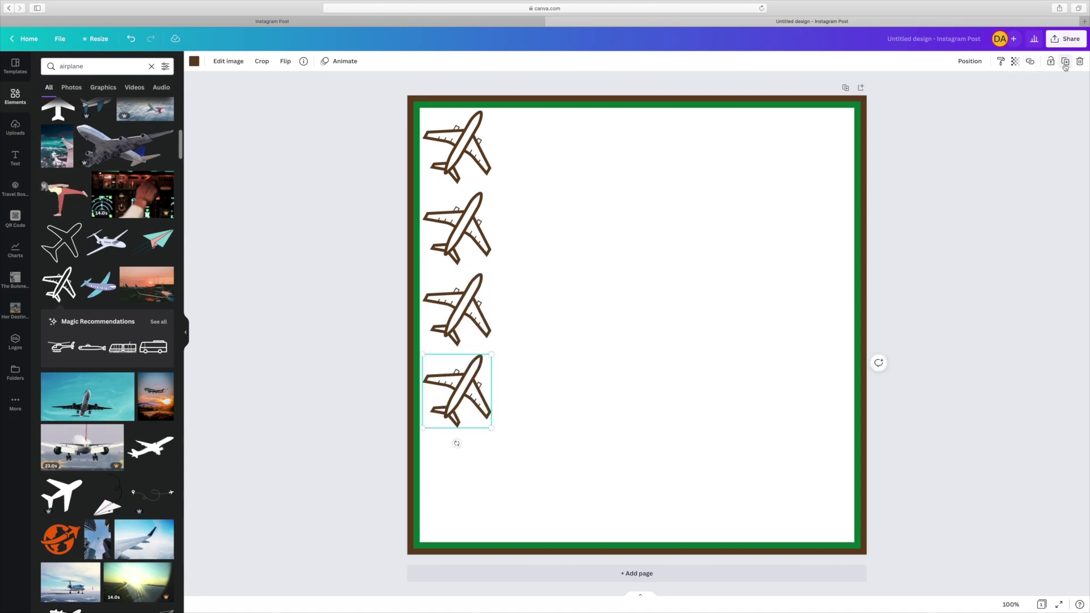
click(1065, 61)
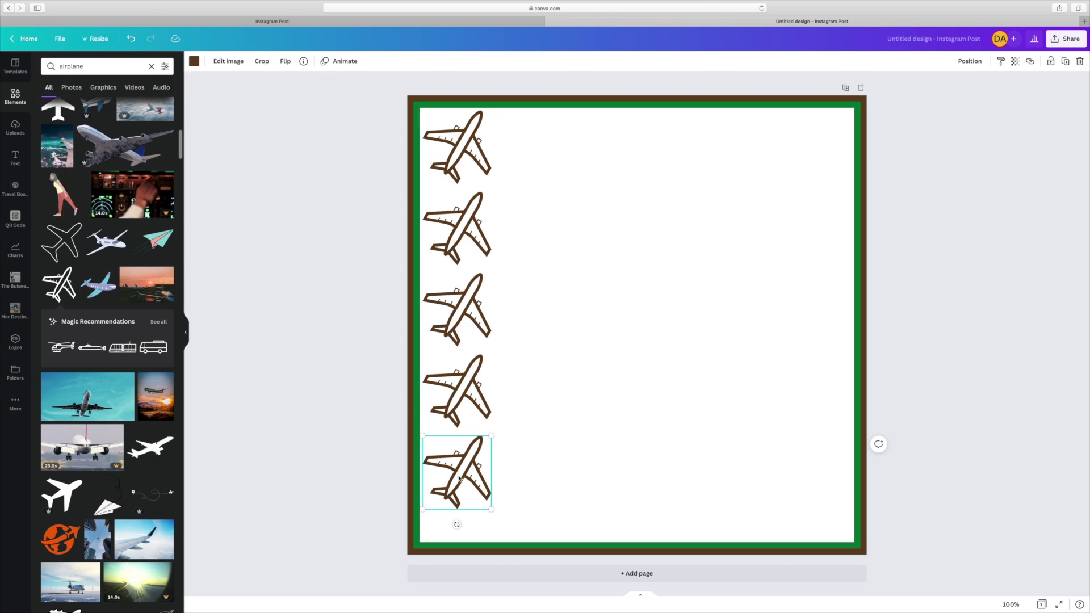
Nudge the five airplanes up and down until the left column is evenly spaced.
drag(460, 475, 460, 499)
drag(460, 392, 460, 399)
drag(467, 293, 467, 295)
click(463, 229)
drag(463, 227, 463, 226)
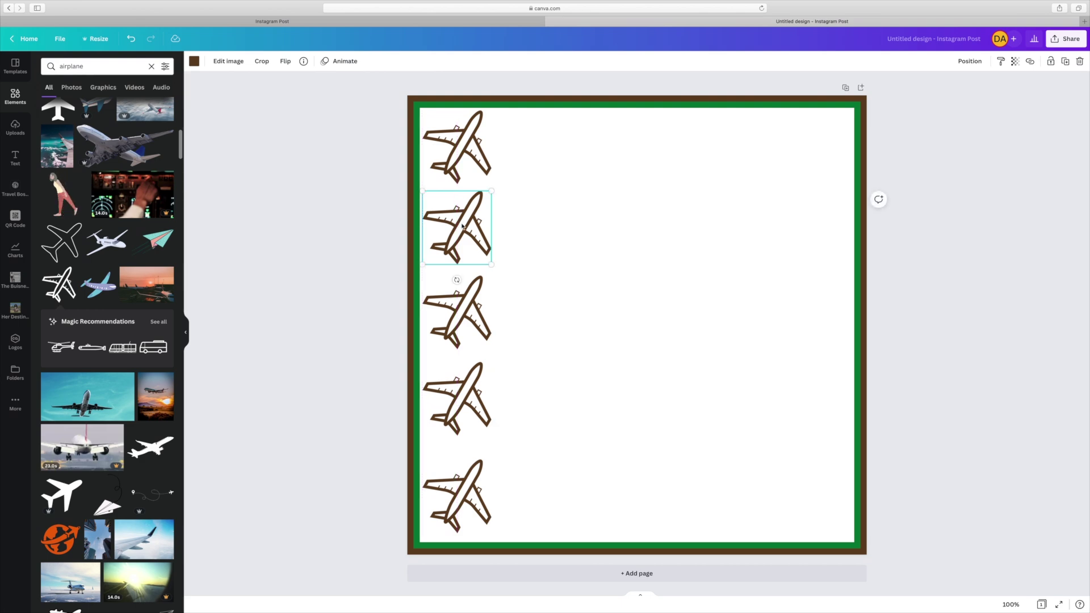
drag(470, 386, 468, 392)
drag(467, 323, 468, 335)
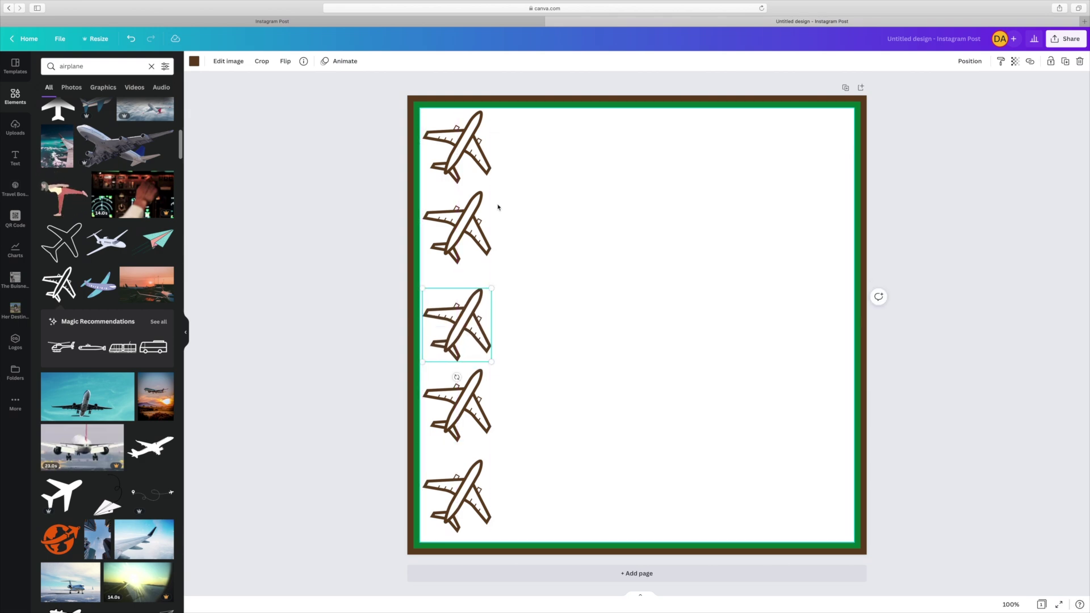
drag(468, 227, 469, 231)
drag(464, 154, 466, 160)
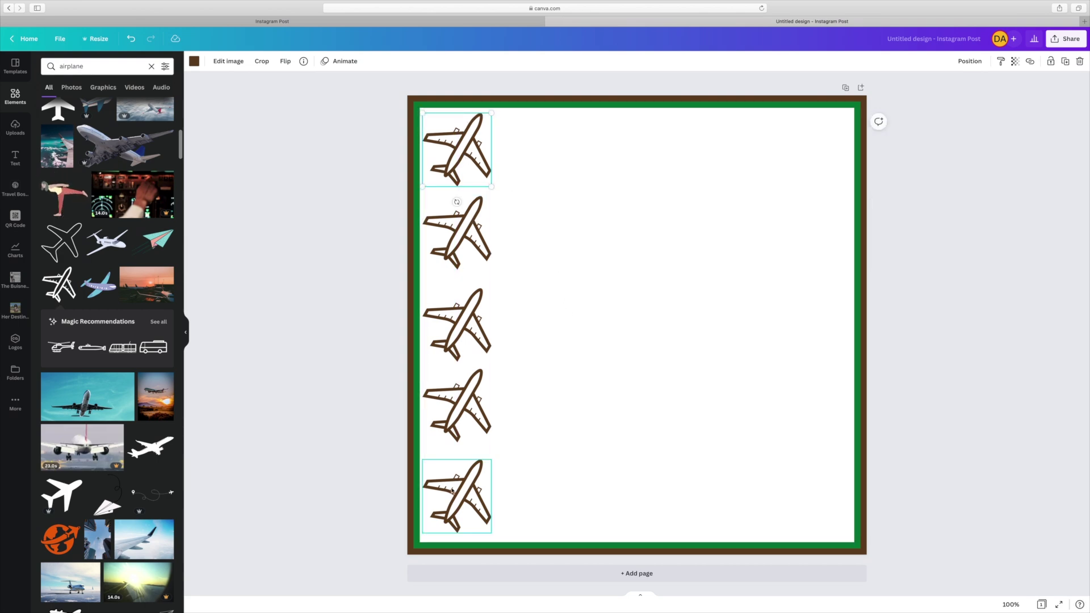
drag(447, 491, 447, 493)
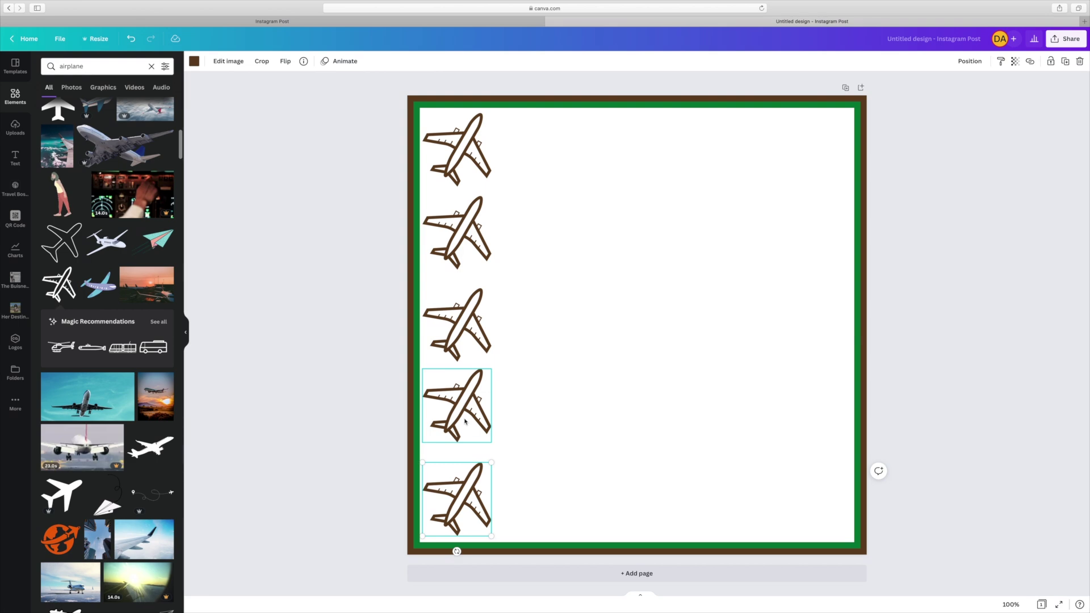
drag(465, 419, 465, 424)
drag(478, 239, 477, 241)
click(970, 313)
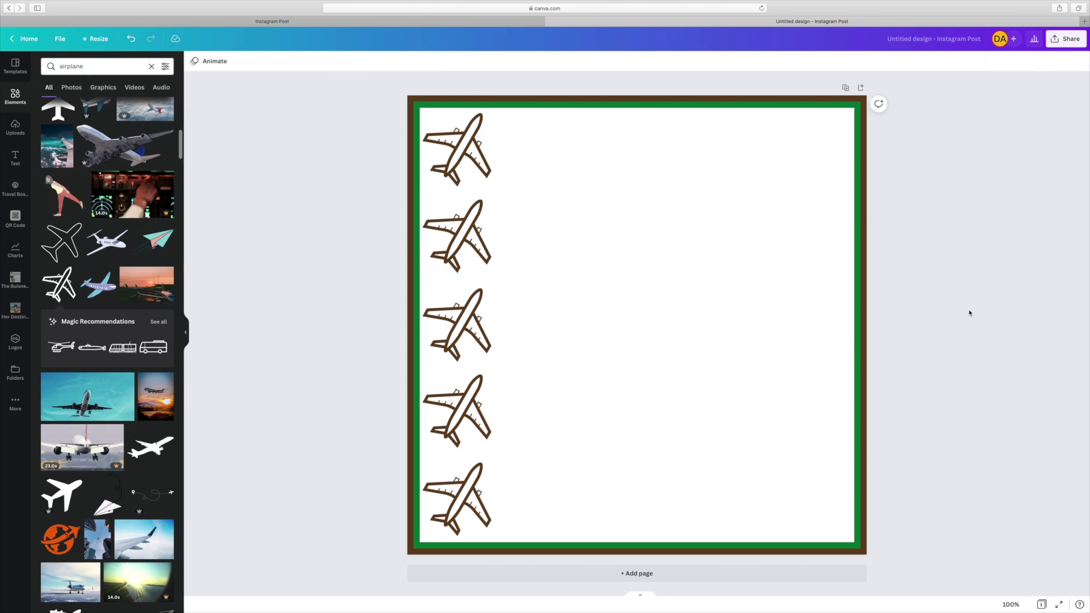
Undo the accidental move of the white panel and lock the green-and-white frame.
drag(542, 177, 479, 164)
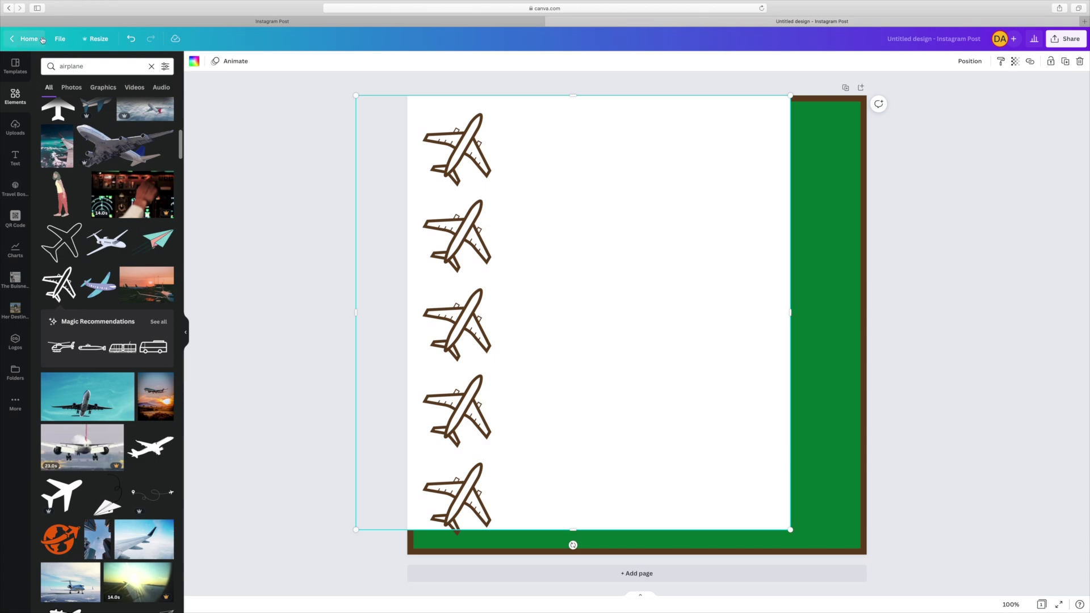
click(132, 38)
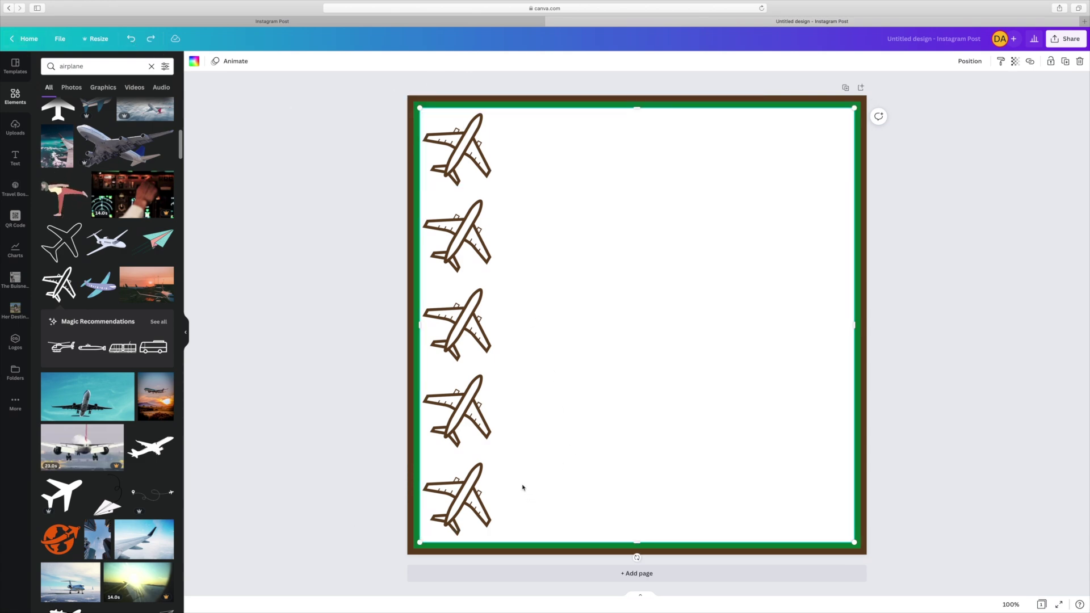
drag(981, 303, 845, 306)
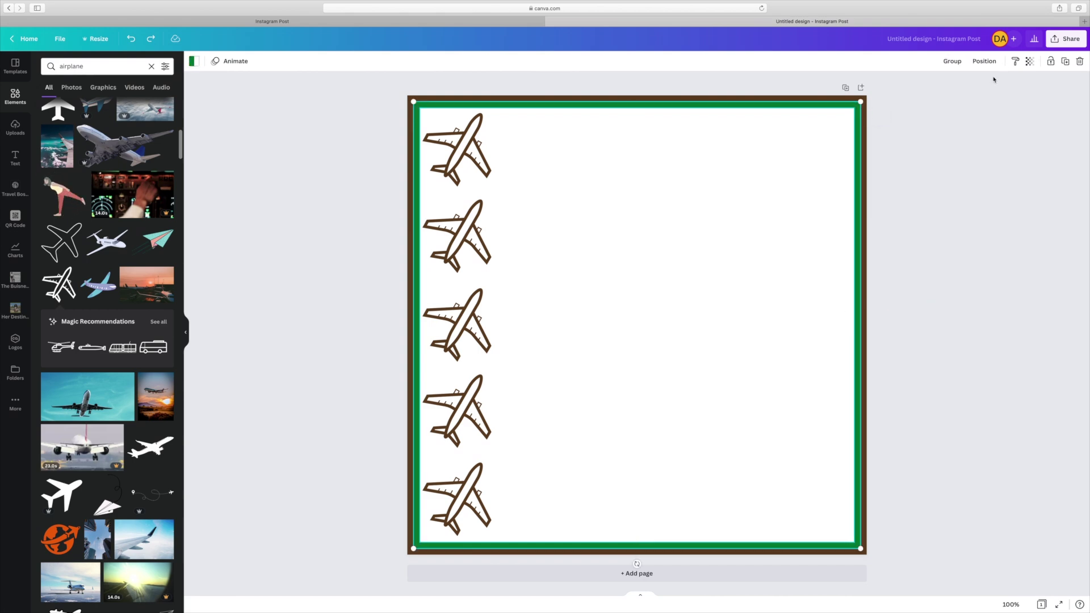
click(1051, 63)
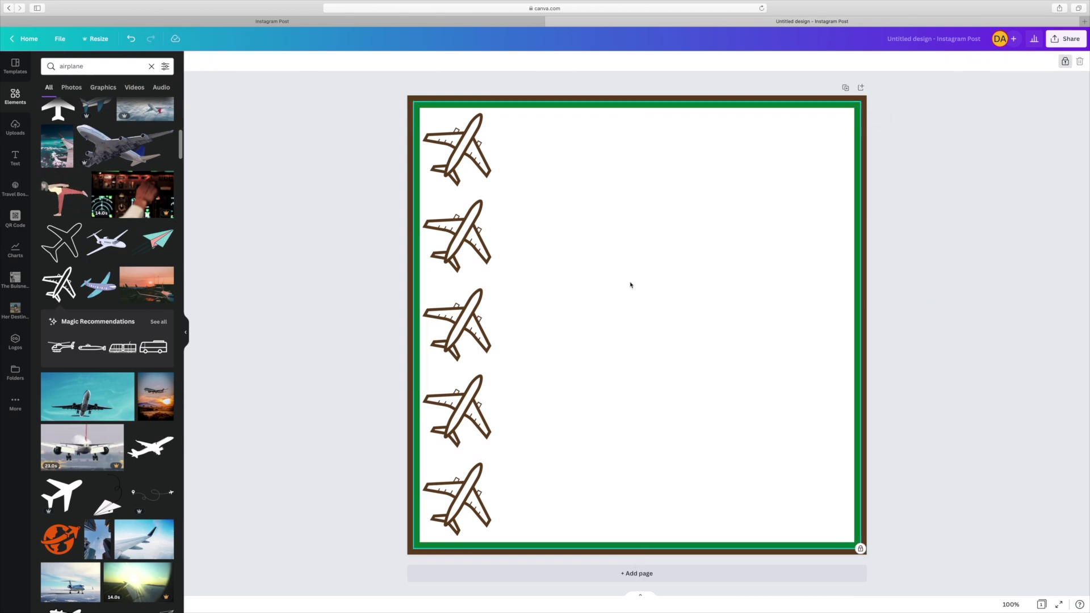
Marquee-select all five airplanes in the left column.
drag(630, 285, 420, 365)
click(553, 146)
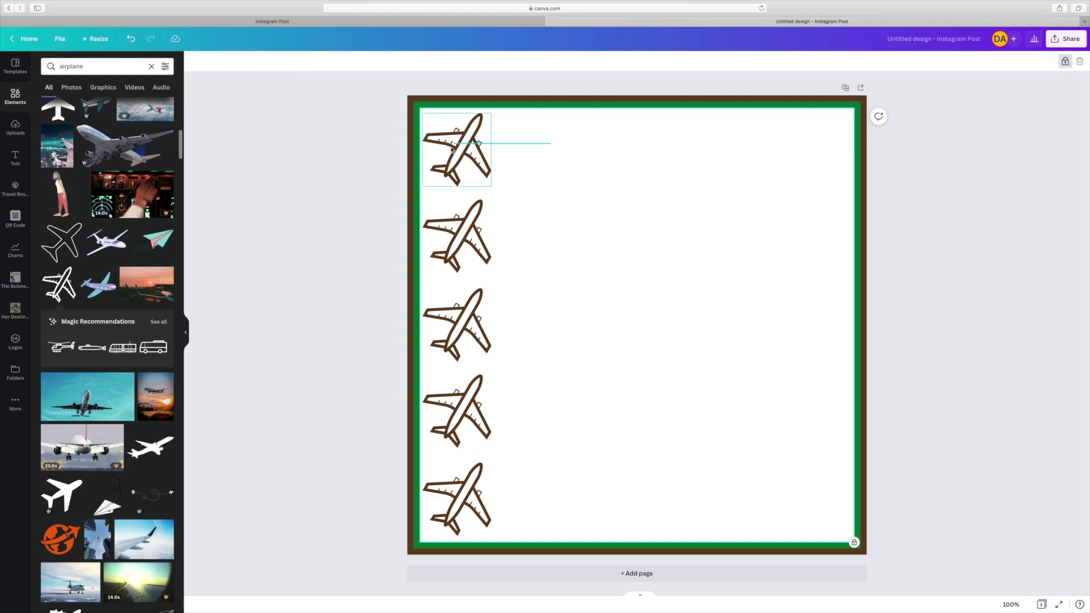
drag(453, 149, 410, 536)
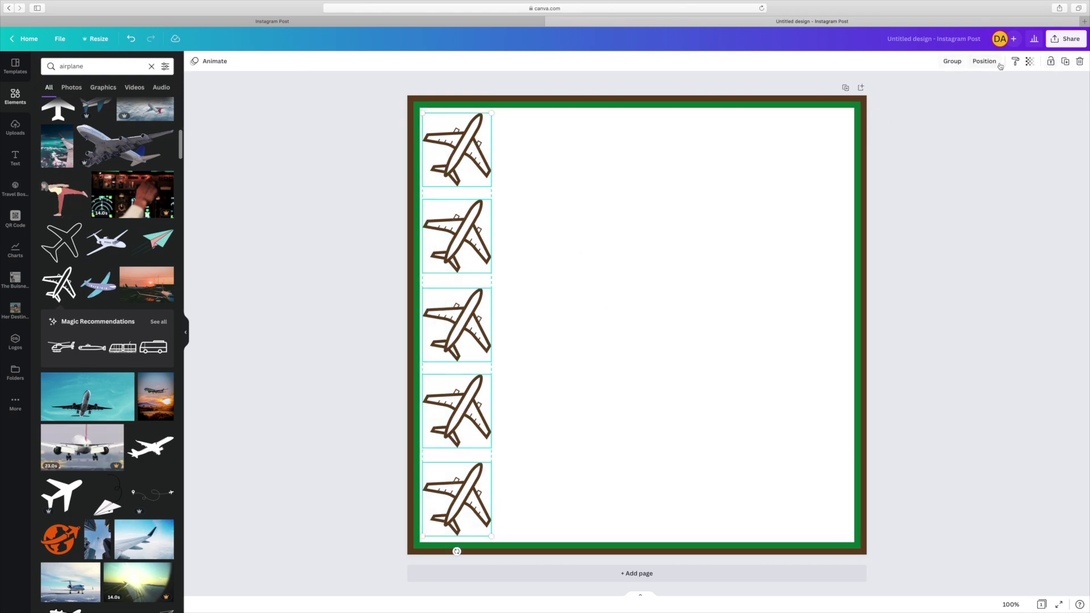
Group the airplane column and duplicate it to the centre, right edge and one gap.
click(952, 61)
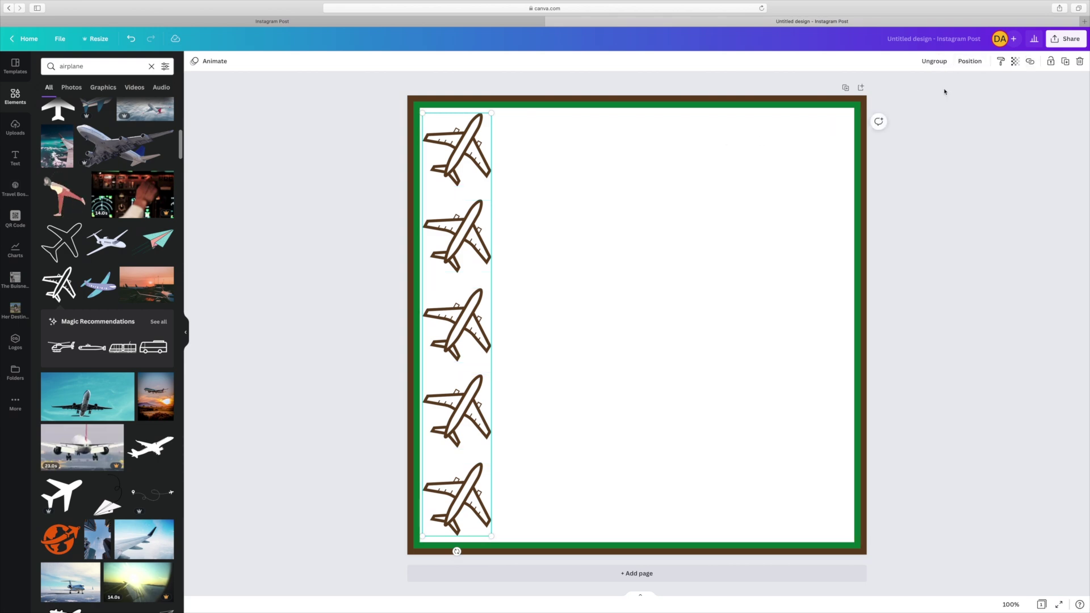
click(1065, 61)
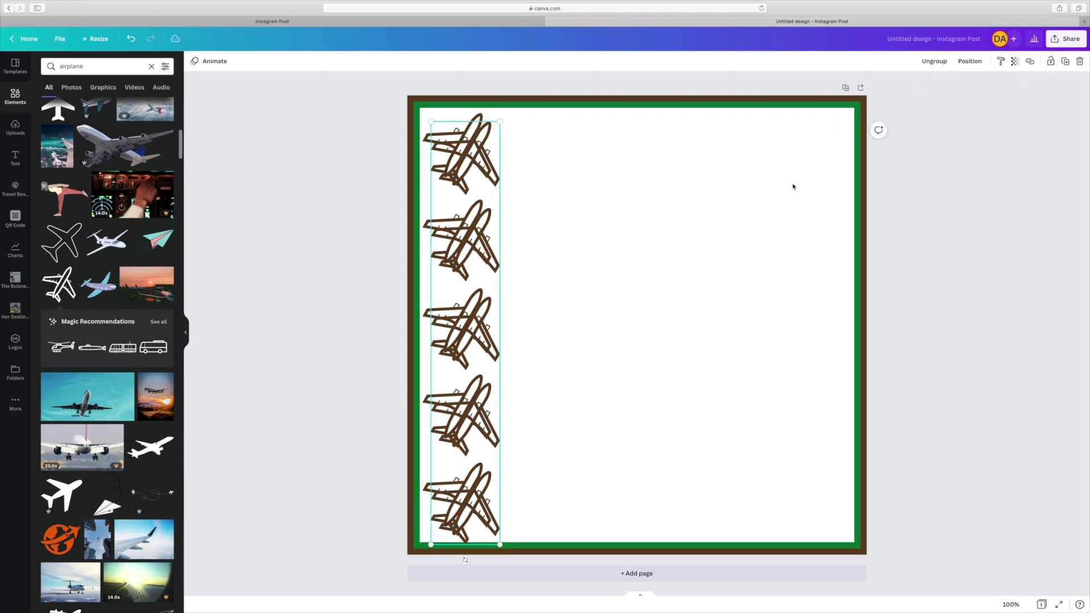
drag(467, 250, 635, 242)
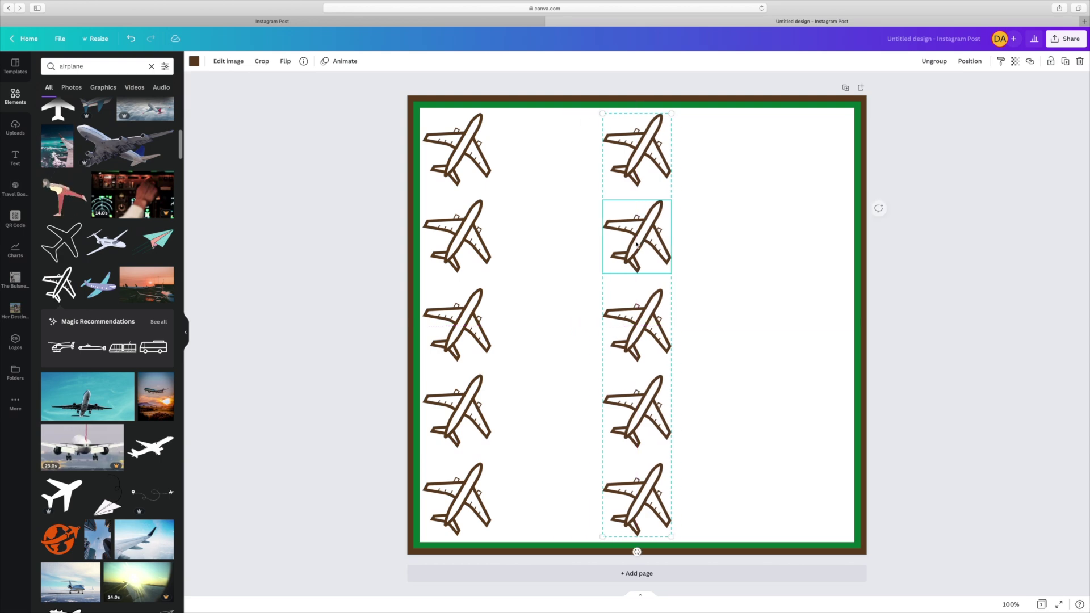
click(1065, 61)
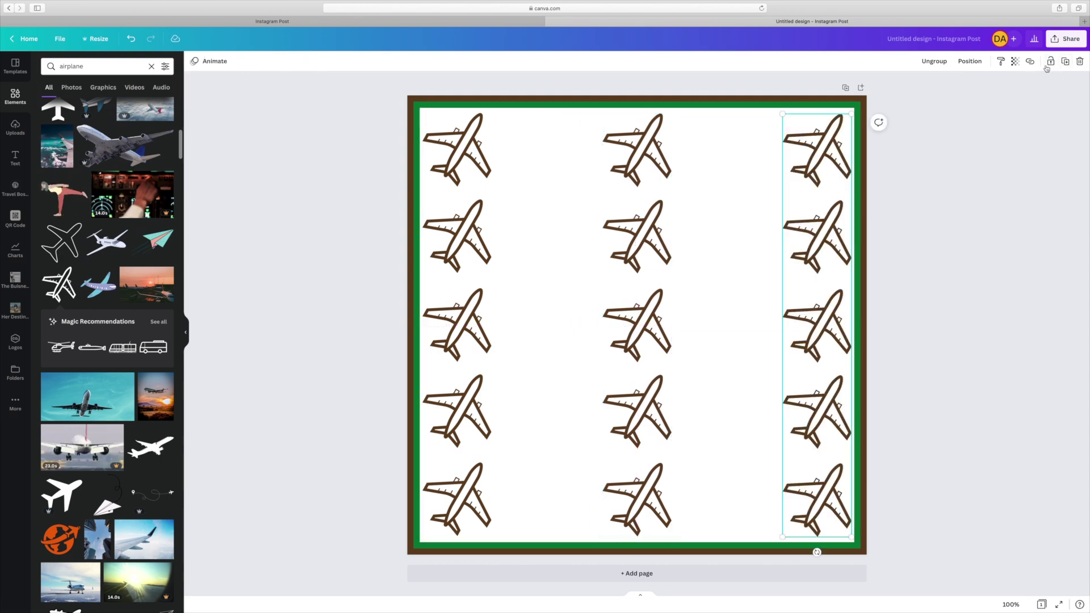
click(1066, 63)
drag(814, 244, 725, 234)
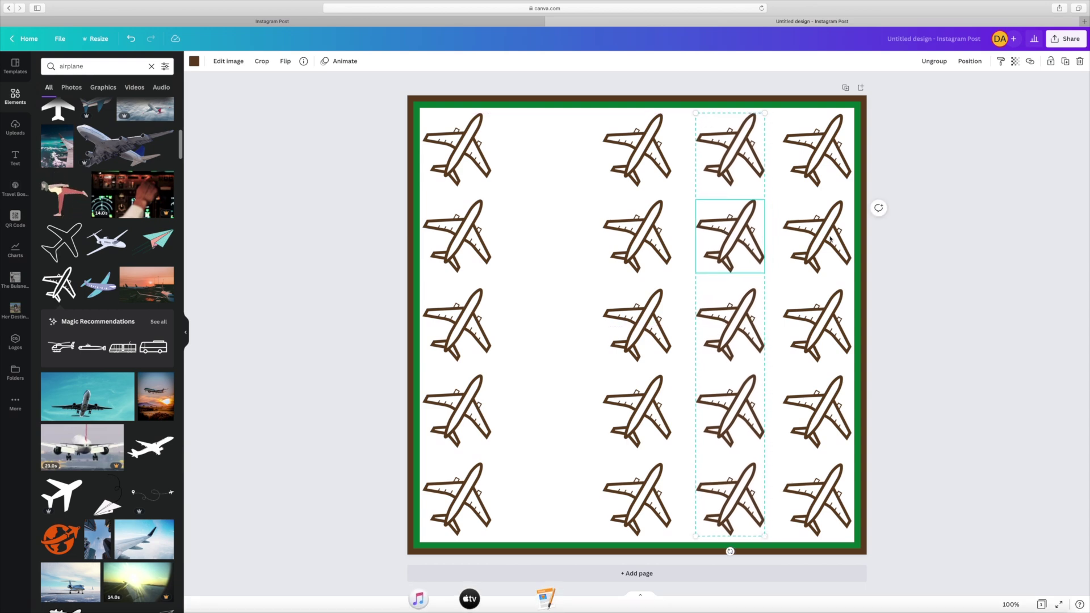
click(1010, 188)
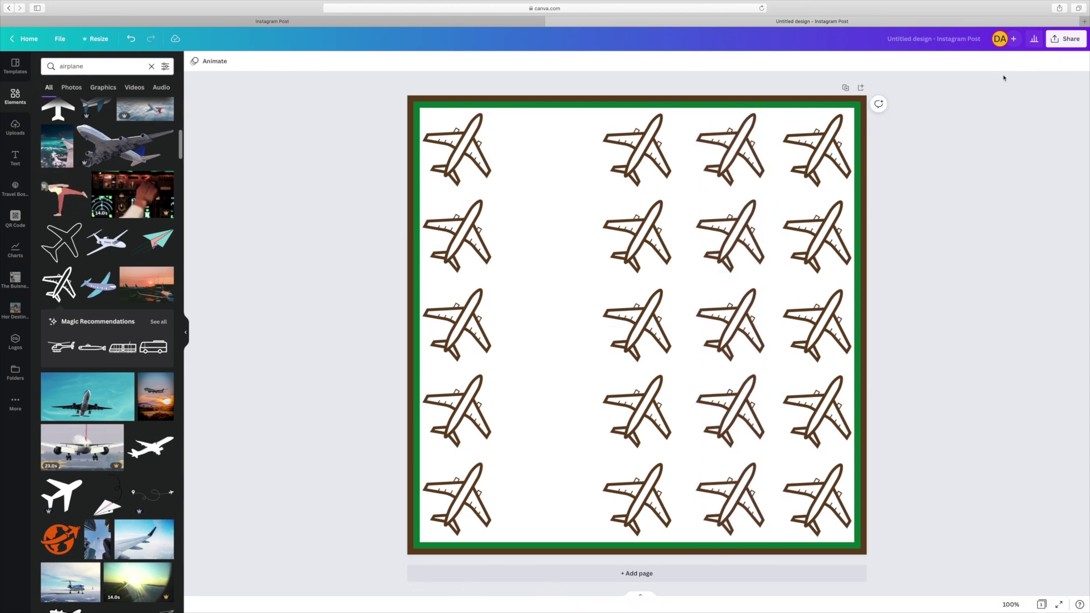
Duplicate a column into the last empty gap to complete the 5×5 airplane grid.
double_click(725, 152)
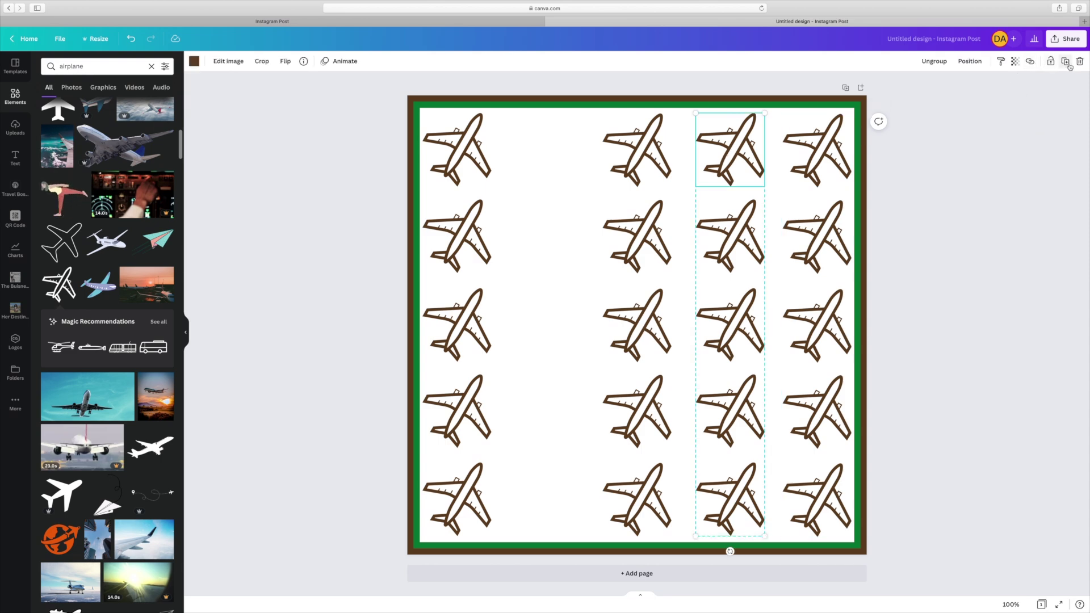
click(1065, 61)
drag(743, 202, 559, 198)
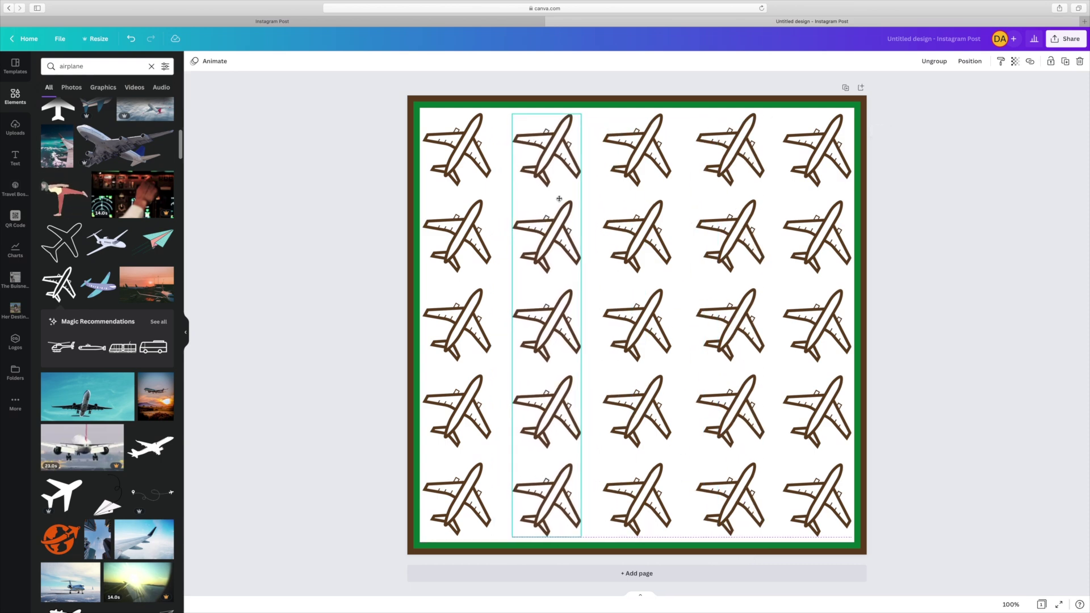
click(976, 250)
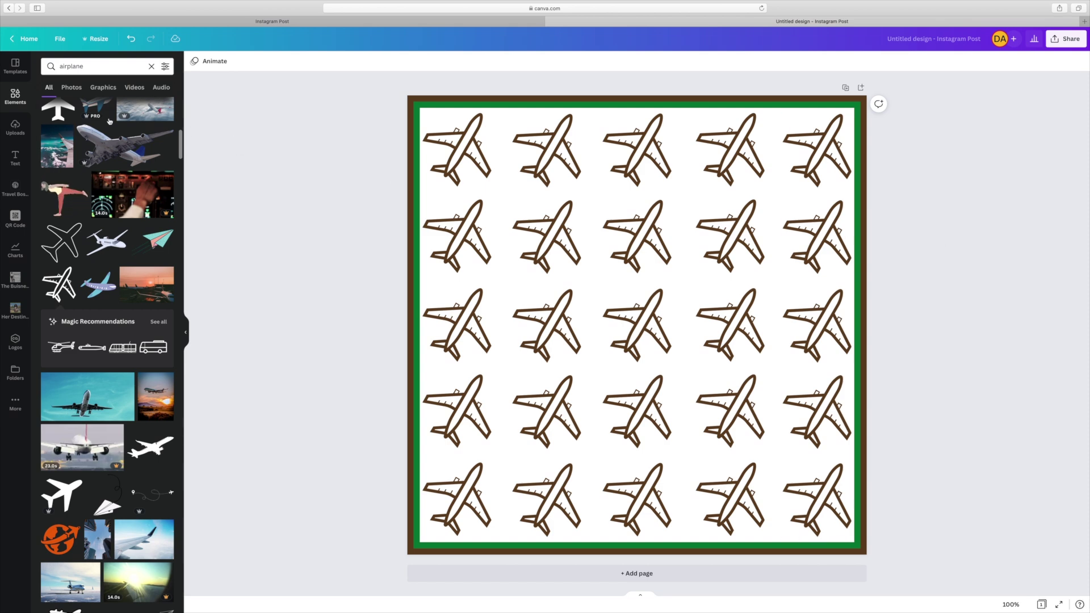
click(15, 98)
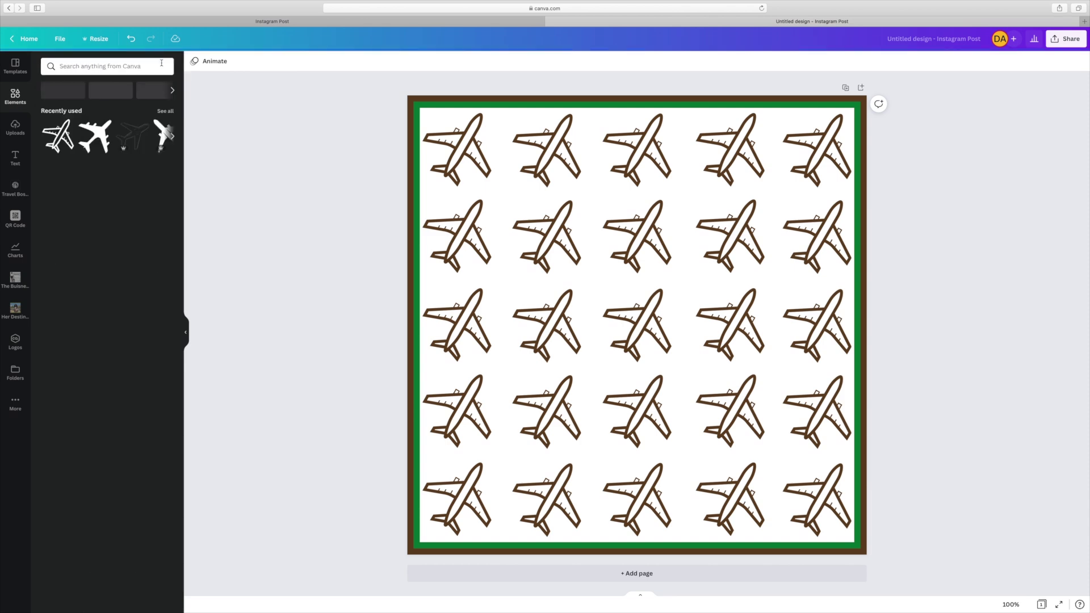
Duplicate the airplane-grid page as Page 2.
click(89, 67)
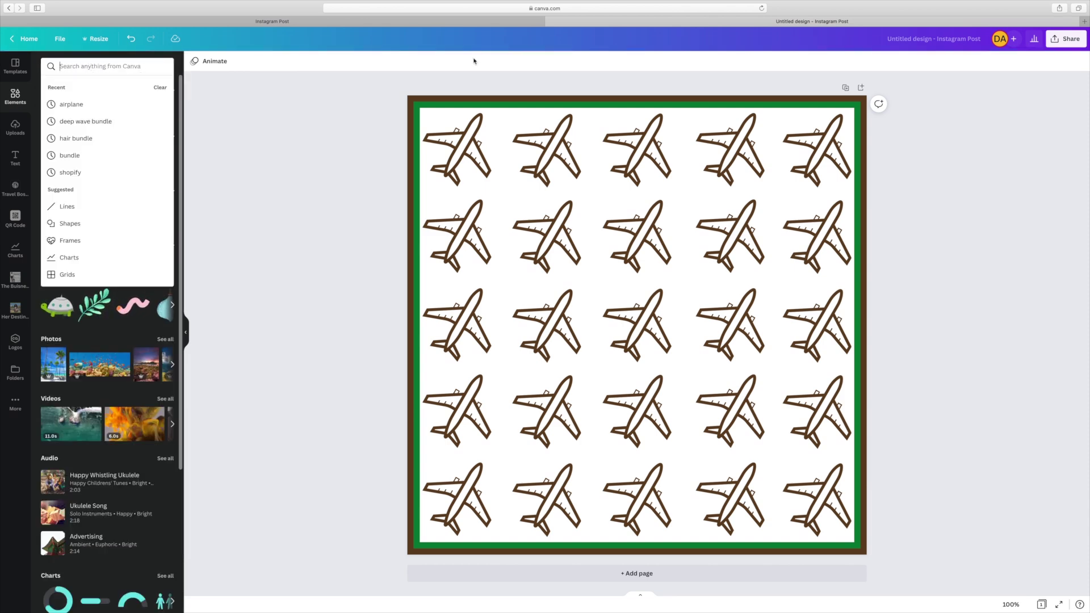
click(798, 76)
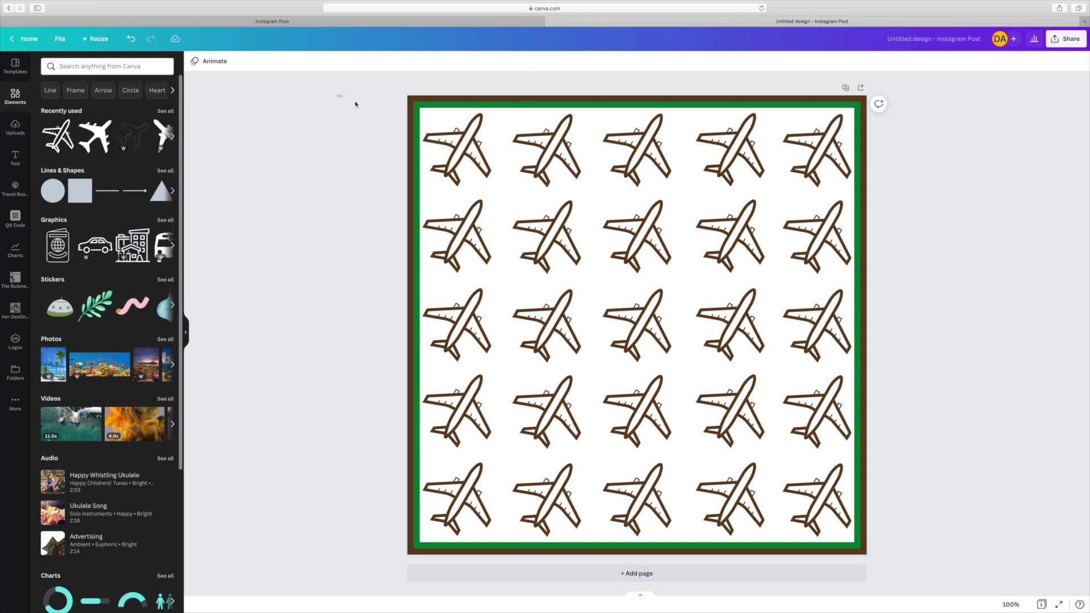
drag(355, 104, 951, 564)
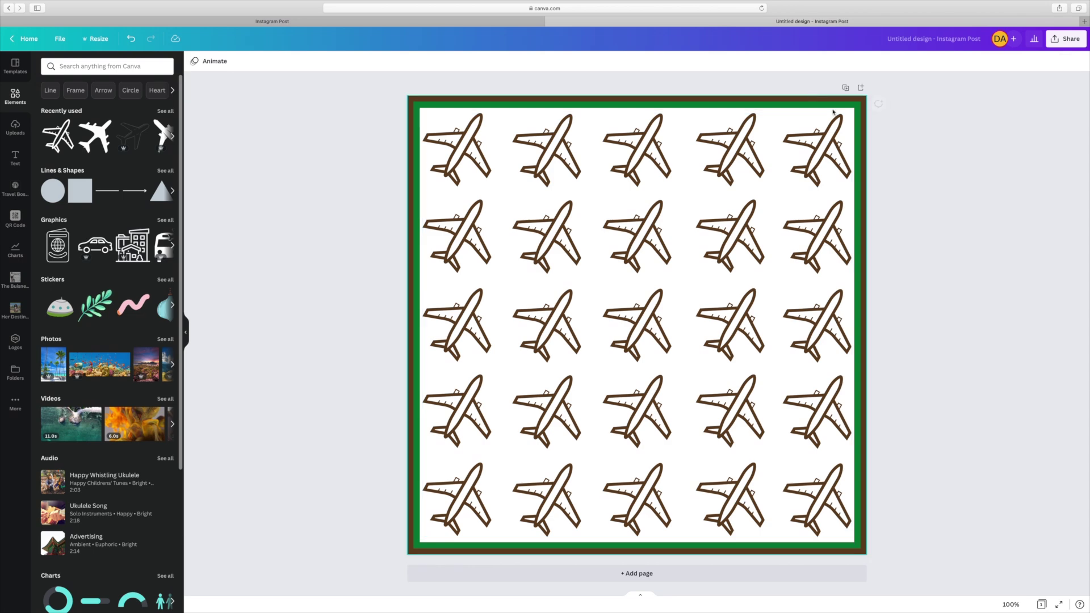
click(948, 77)
click(846, 88)
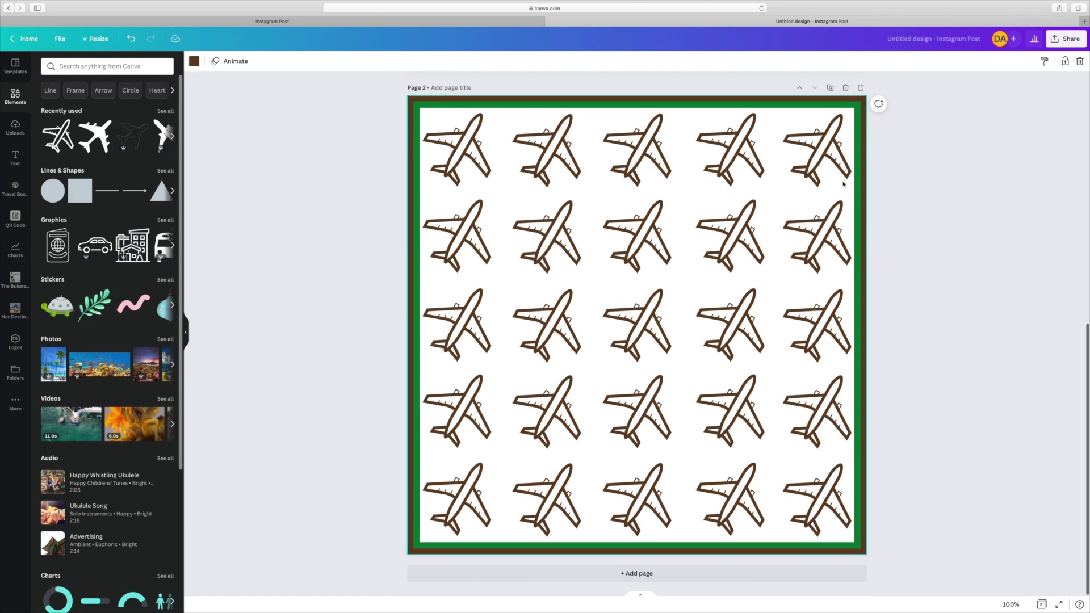
Search Elements for 'deep wave bundles' and browse the results.
click(87, 67)
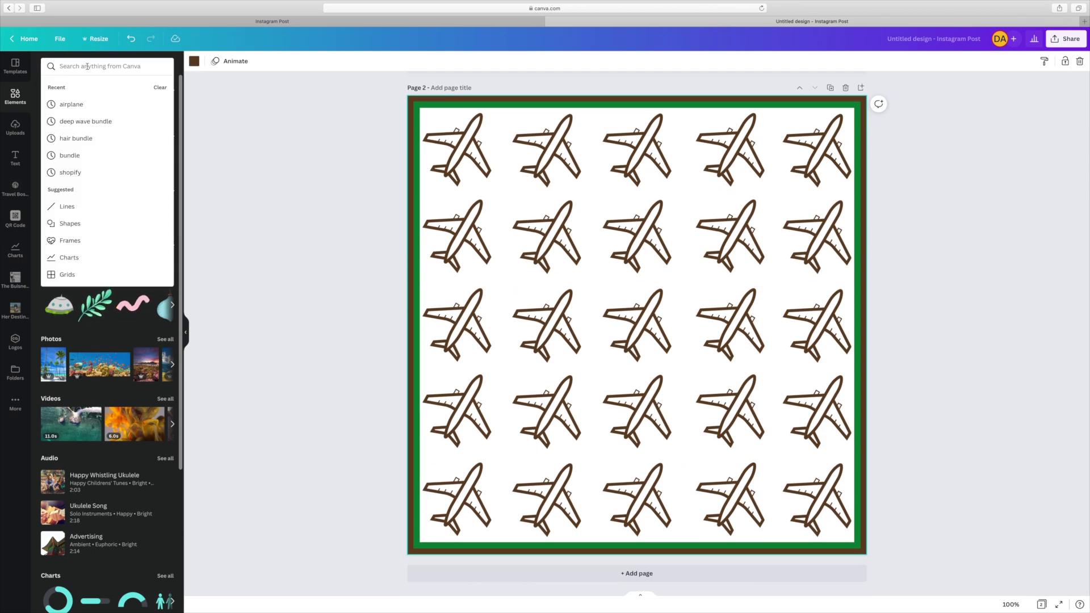
text(deep wave b)
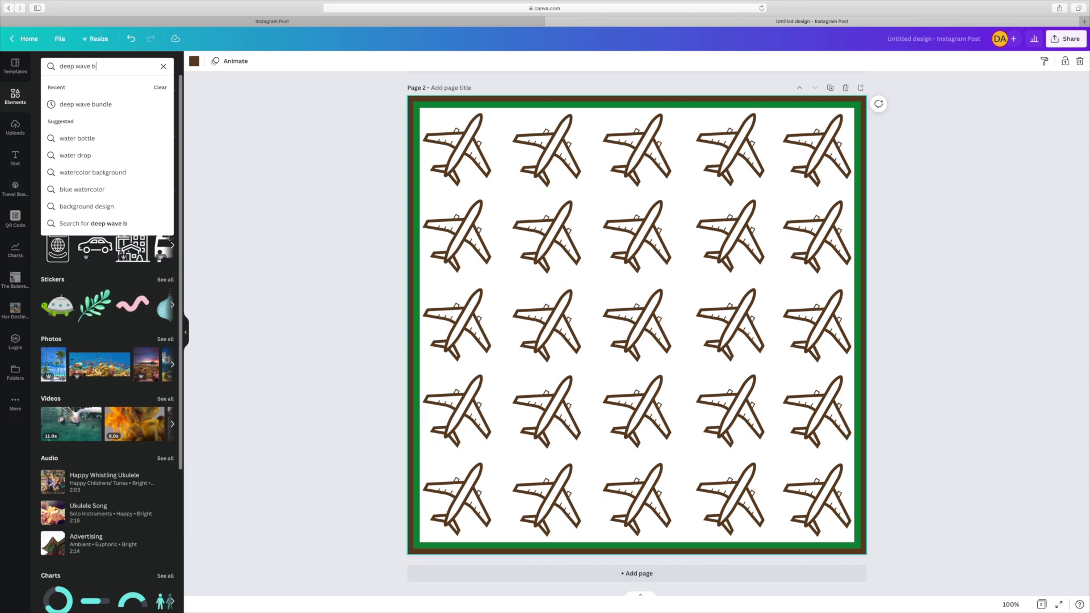
text(undles)
key(Return)
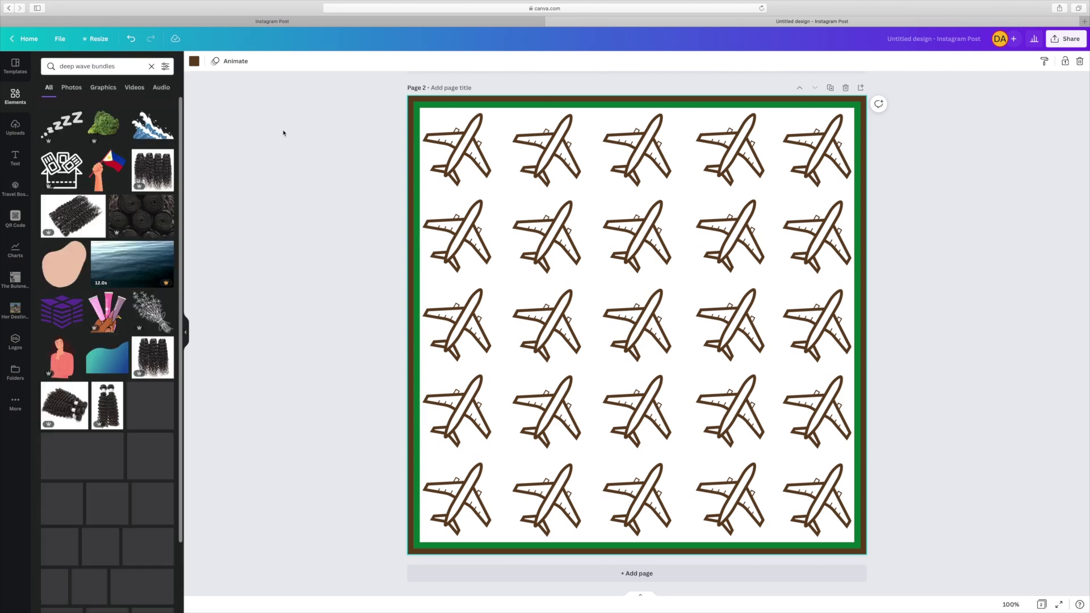
scroll(223, 205, up, 1)
scroll(126, 261, down, 7)
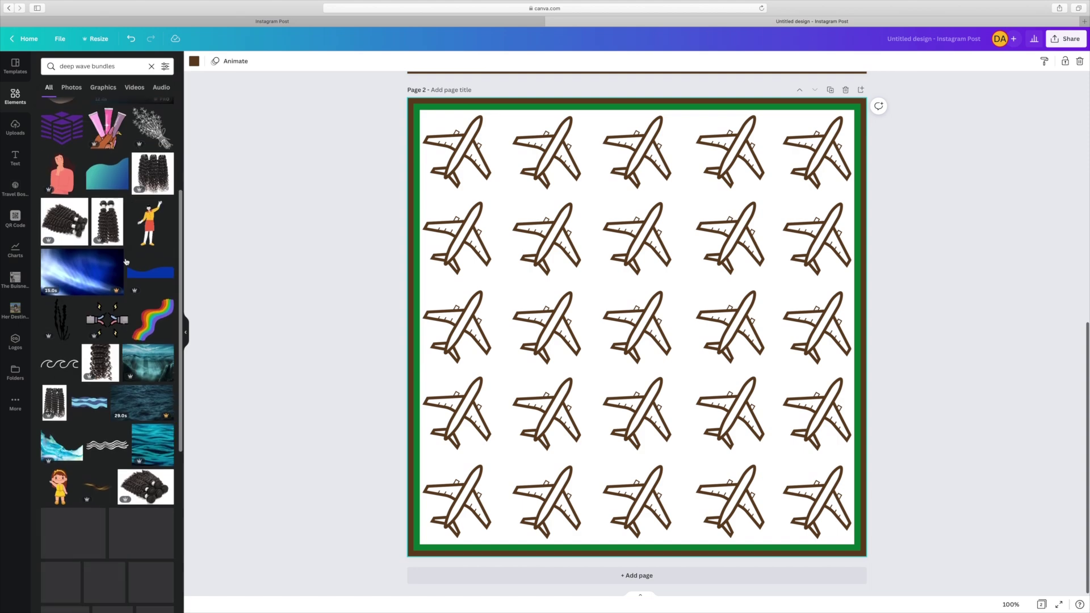
scroll(126, 262, down, 3)
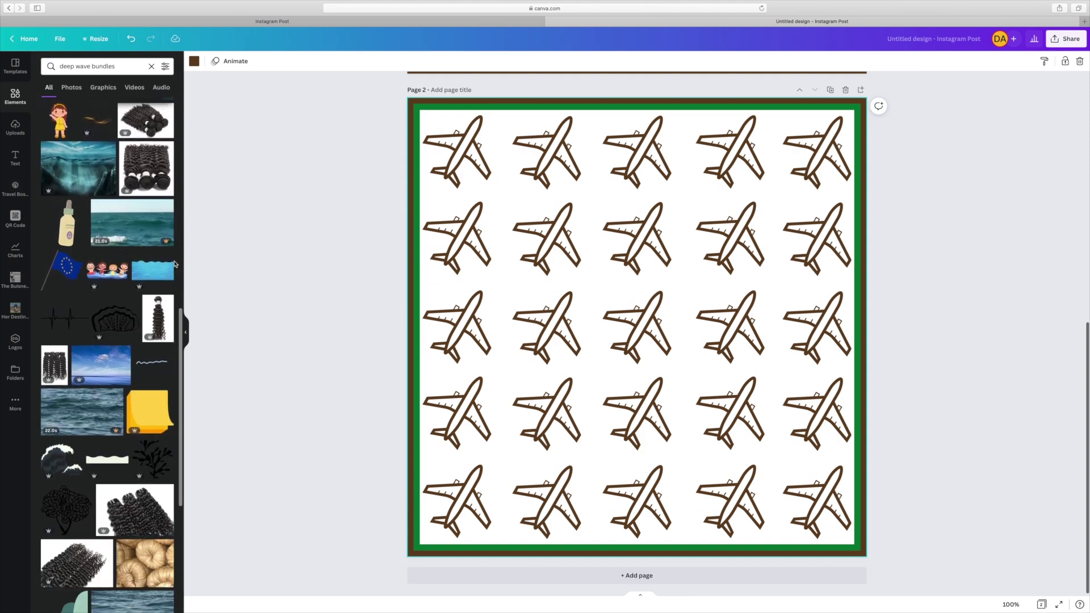
Add the deep wave bundle photo, remove its background, then enlarge and centre it on Page 2.
click(160, 313)
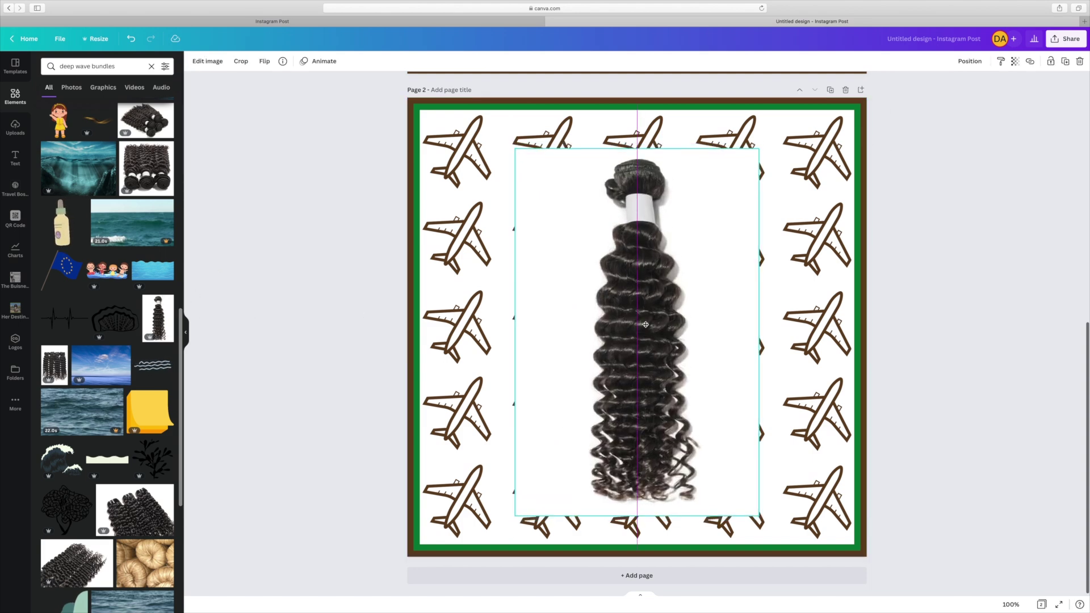
click(211, 63)
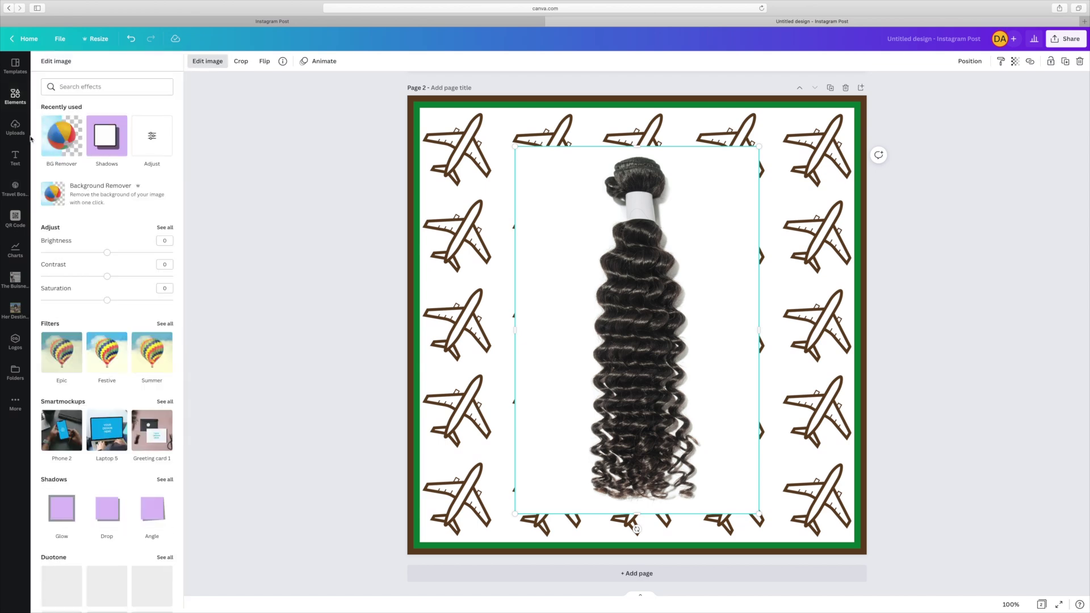
click(73, 143)
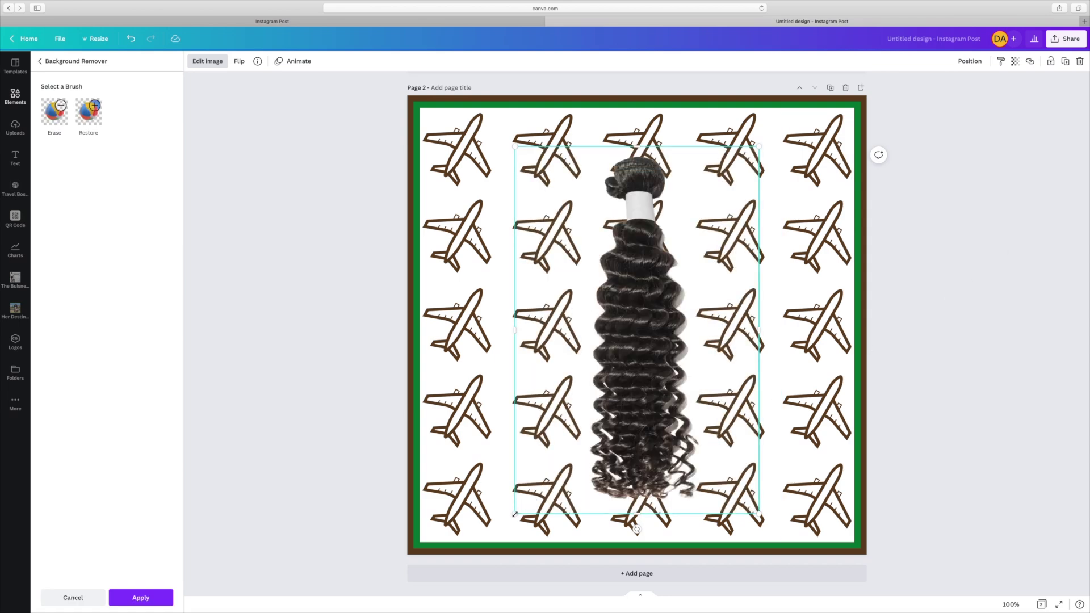
drag(515, 514, 492, 549)
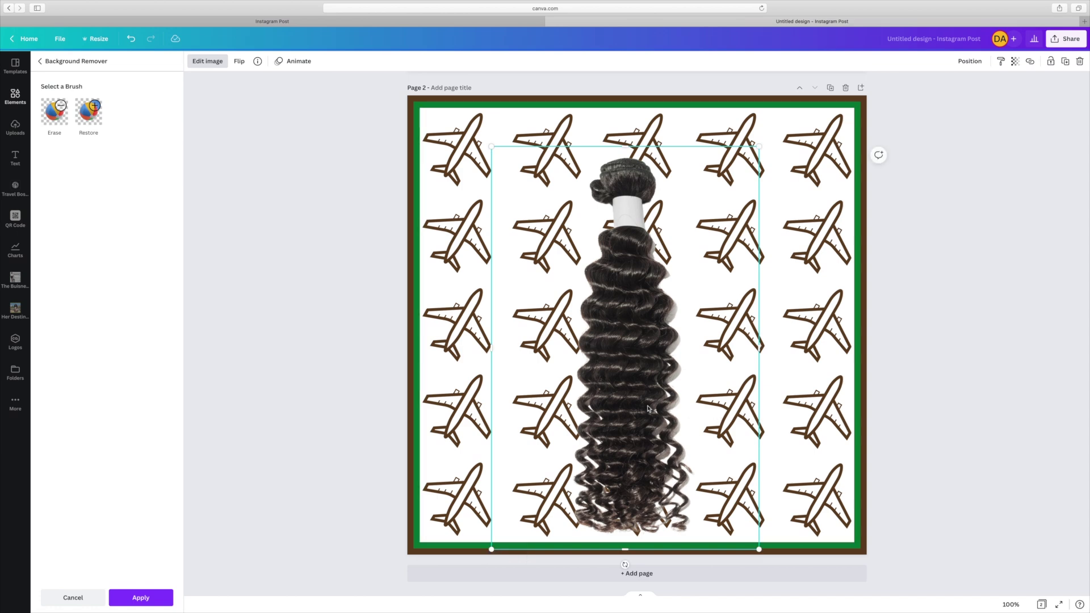
drag(649, 407, 671, 389)
click(1070, 427)
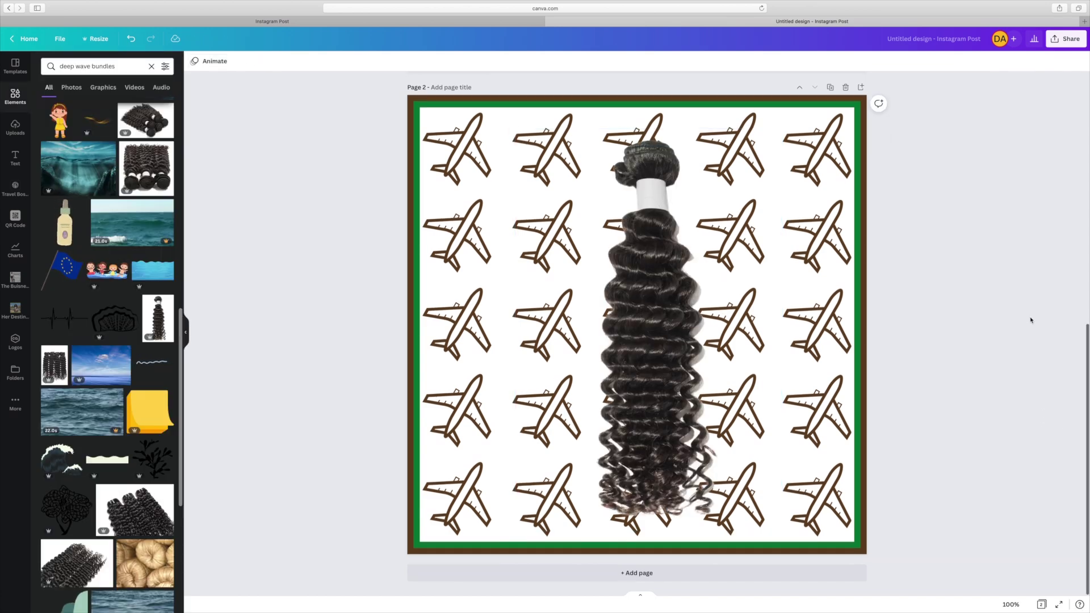
click(639, 305)
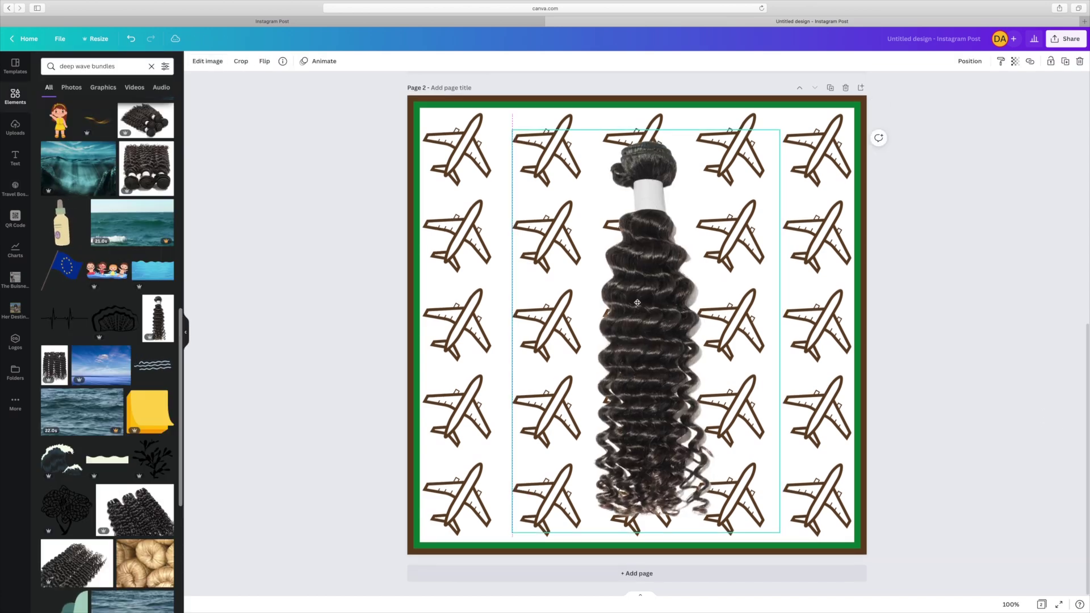
Duplicate Page 2 as Page 3, delete its hair image, and show the photographer's other photos.
click(829, 88)
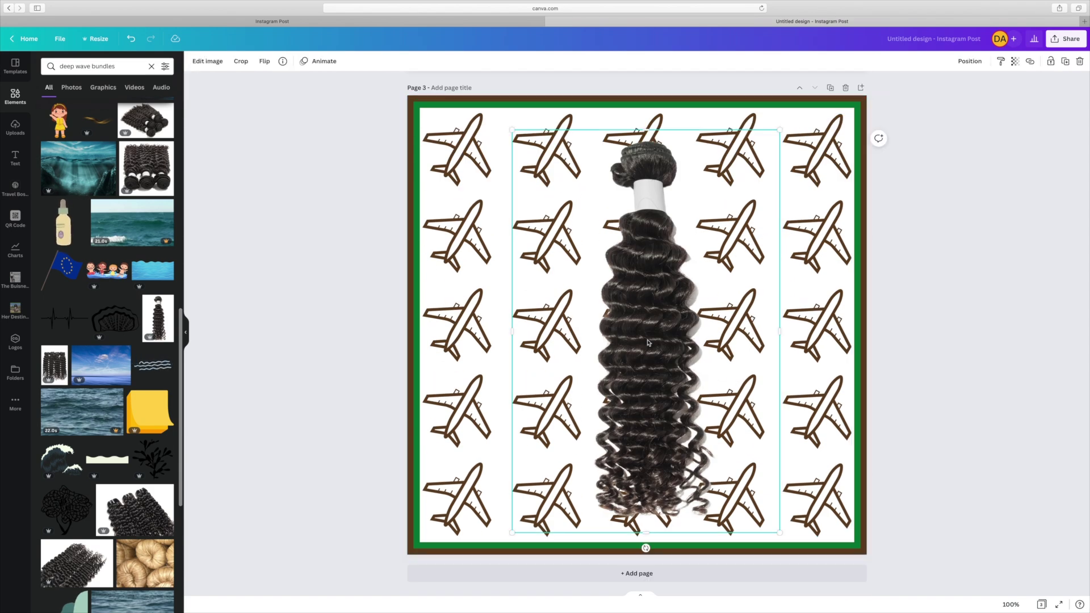
key(Delete)
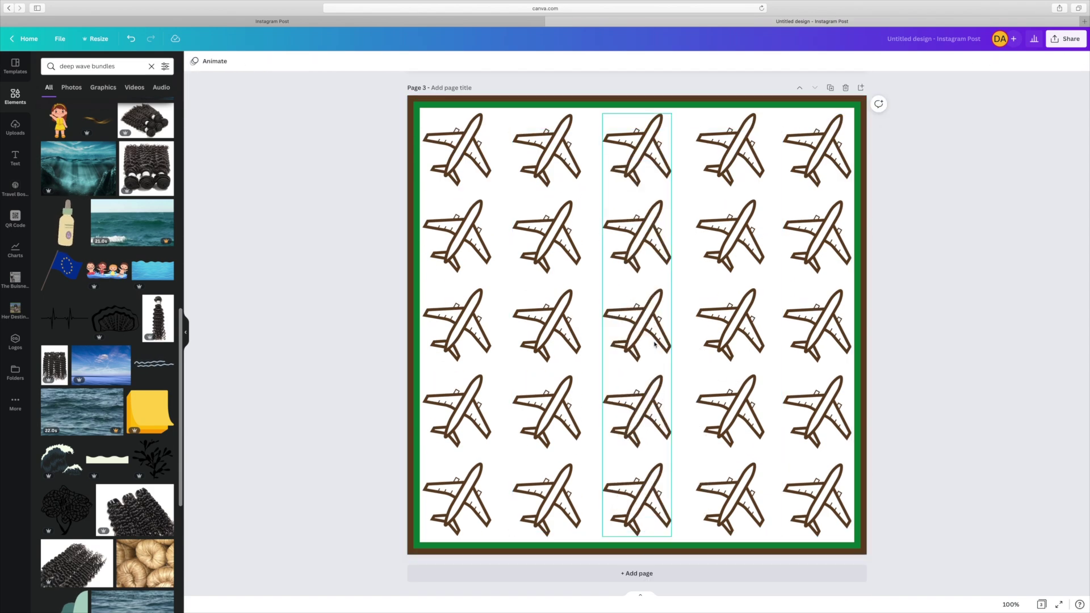
click(167, 303)
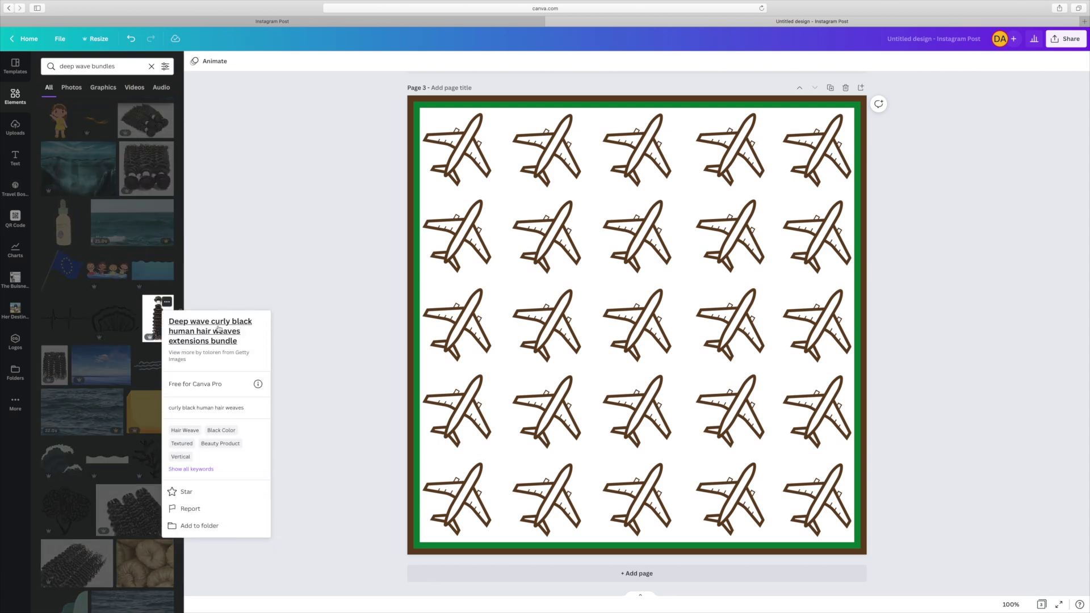
click(192, 356)
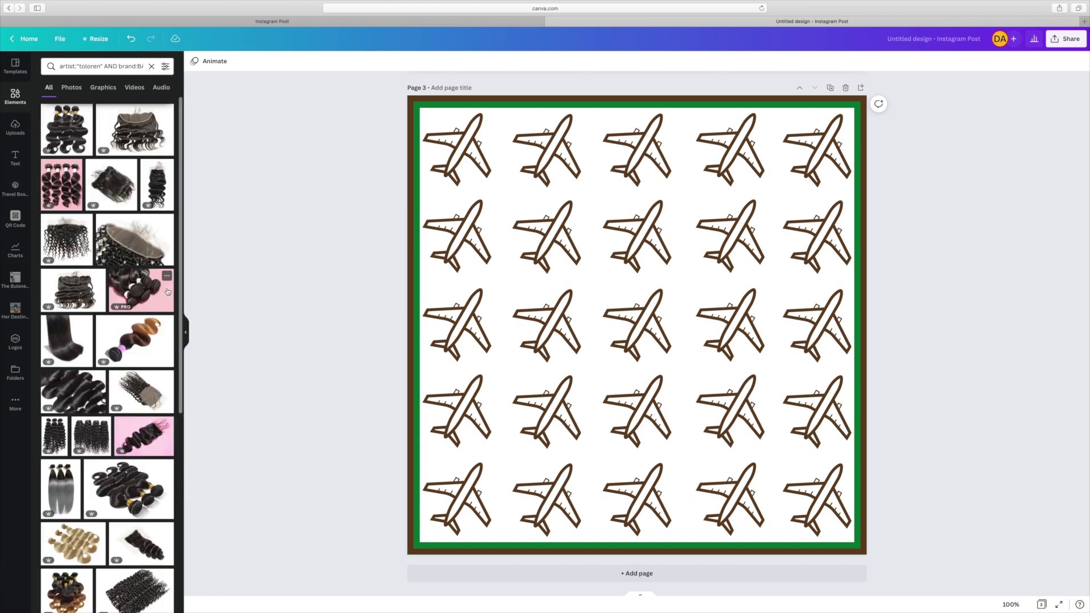
Find the loose wave bundle photo among the photographer's images and add it to Page 3.
scroll(125, 272, down, 4)
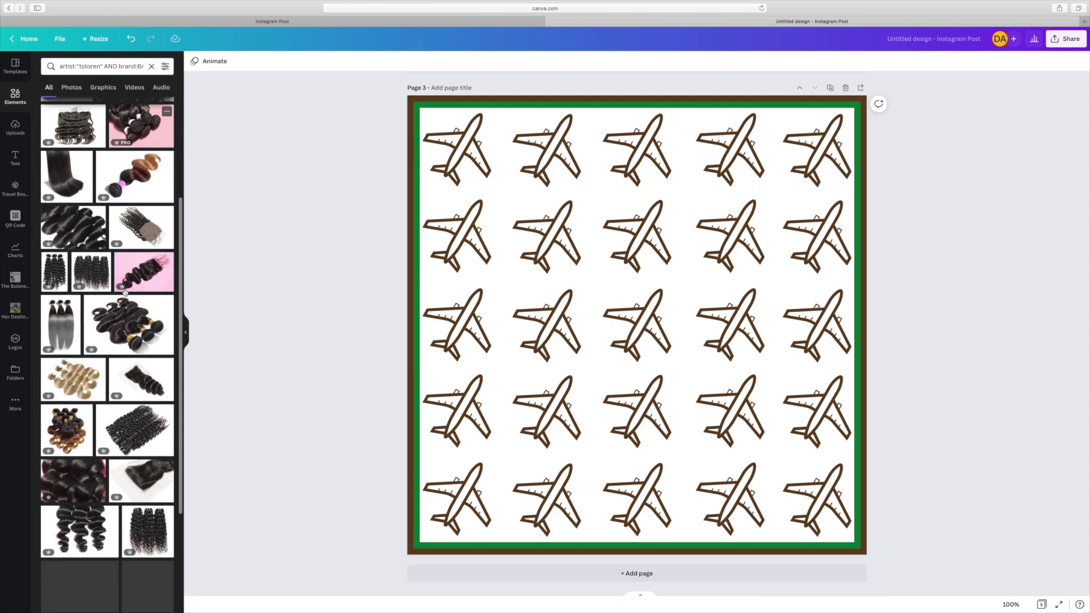
scroll(126, 293, down, 4)
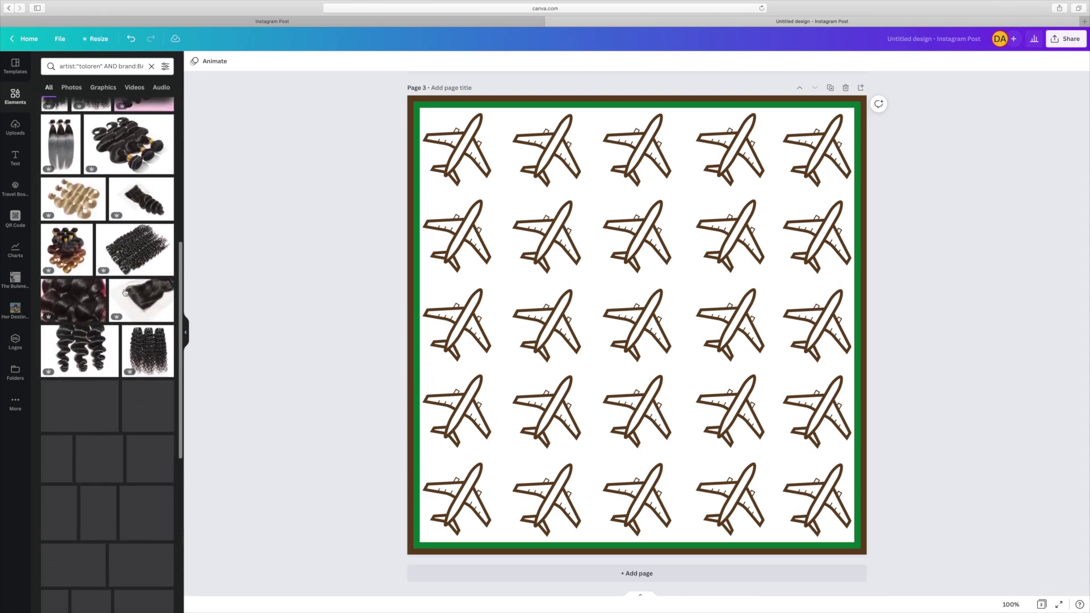
scroll(125, 292, down, 2)
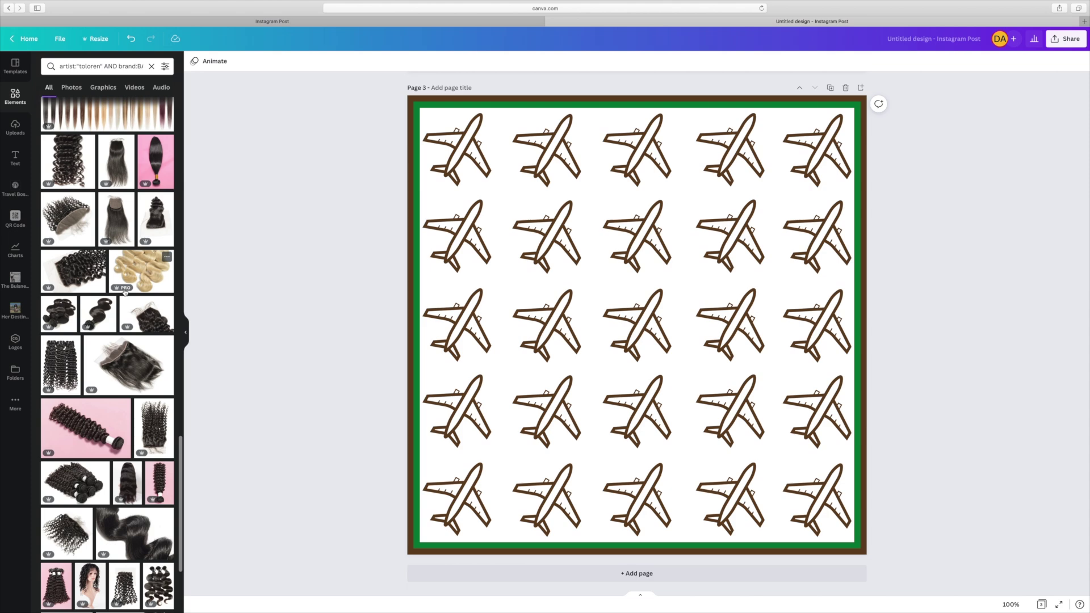
scroll(125, 292, down, 3)
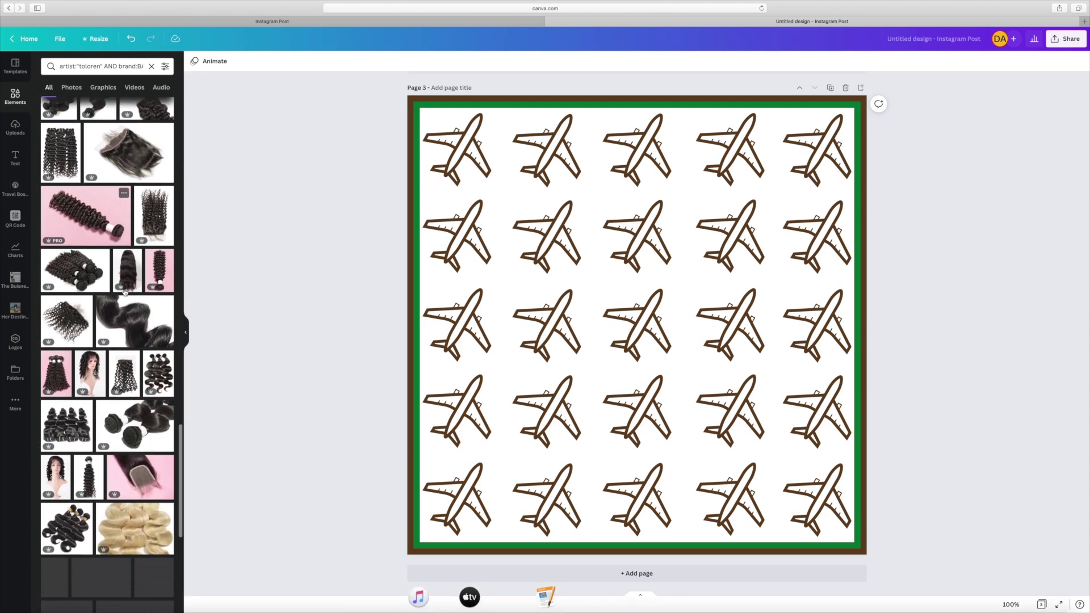
scroll(125, 292, down, 4)
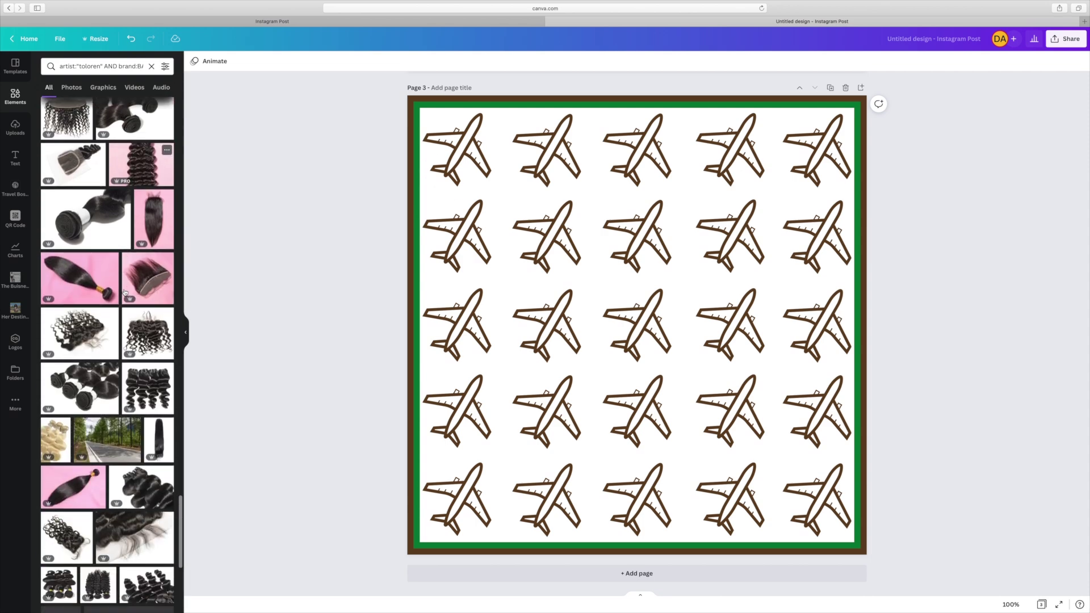
scroll(125, 293, down, 5)
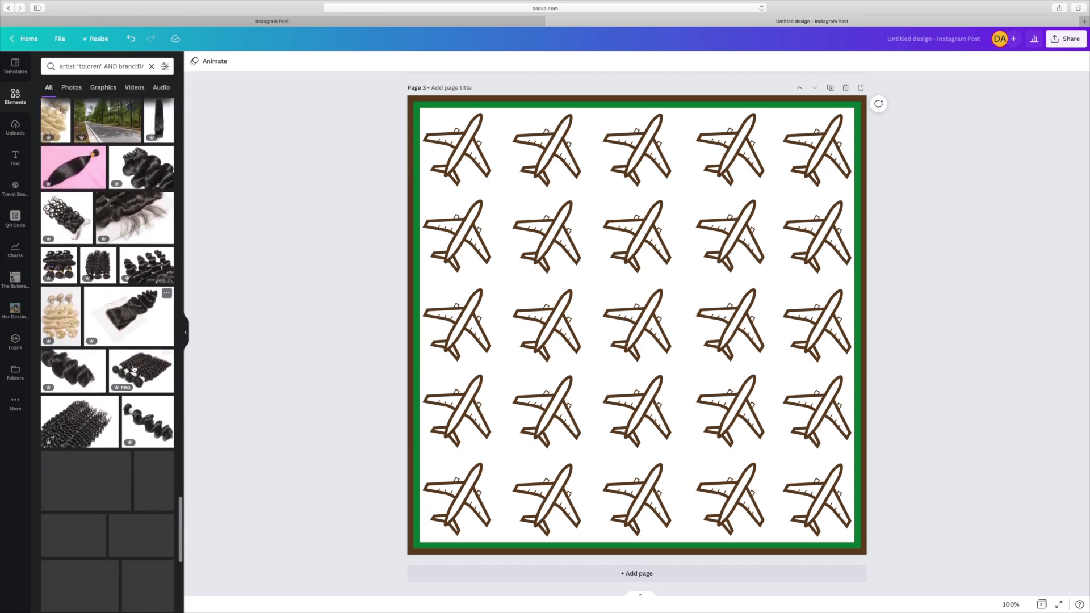
scroll(139, 420, down, 1)
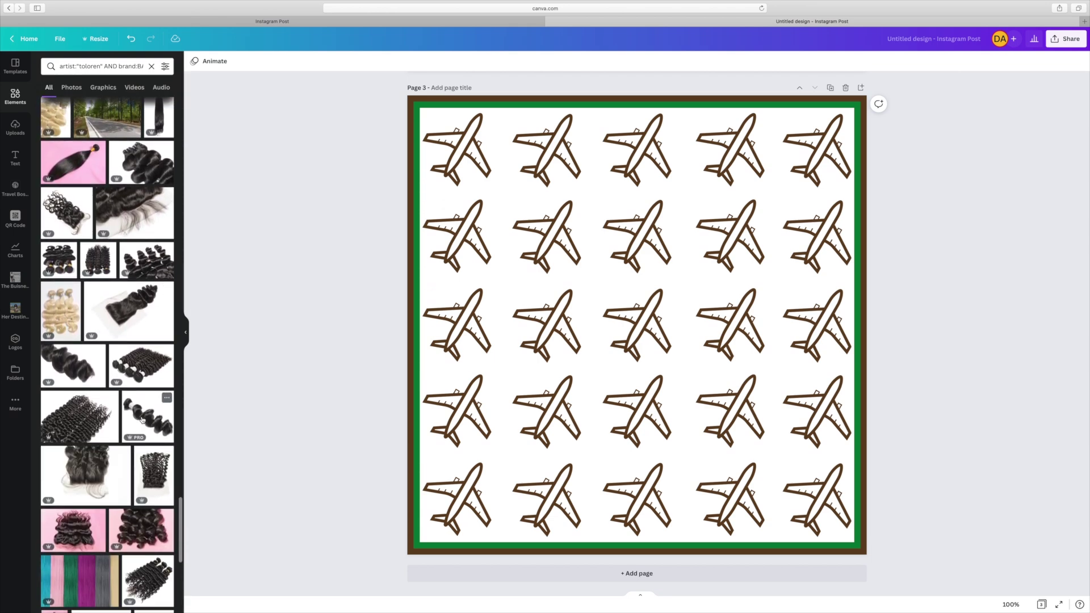
click(142, 419)
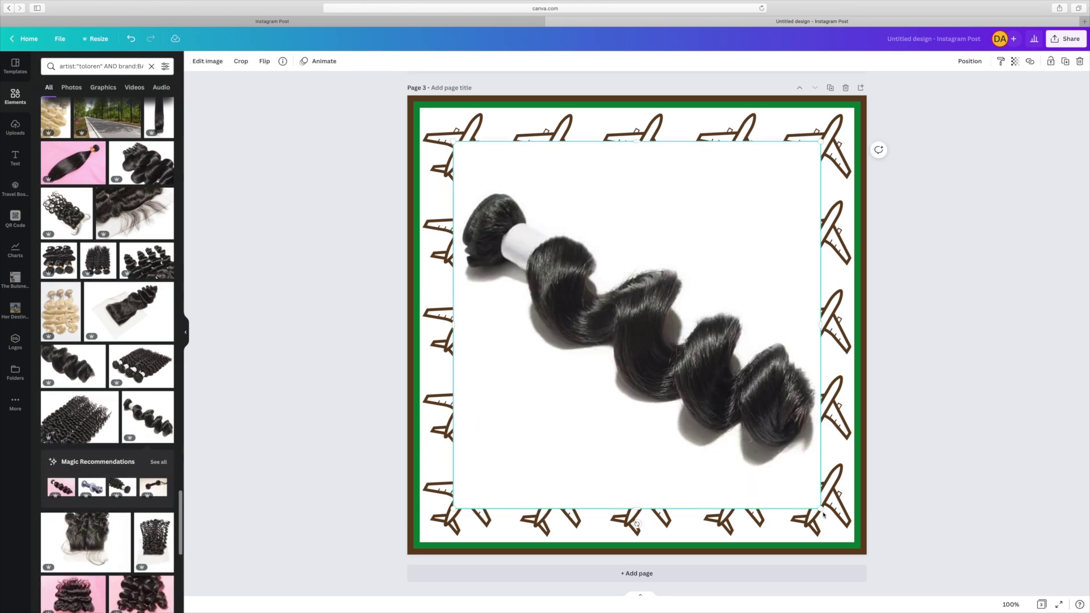
Remove the loose wave bundle's background with BG Remover.
scroll(656, 251, down, 1)
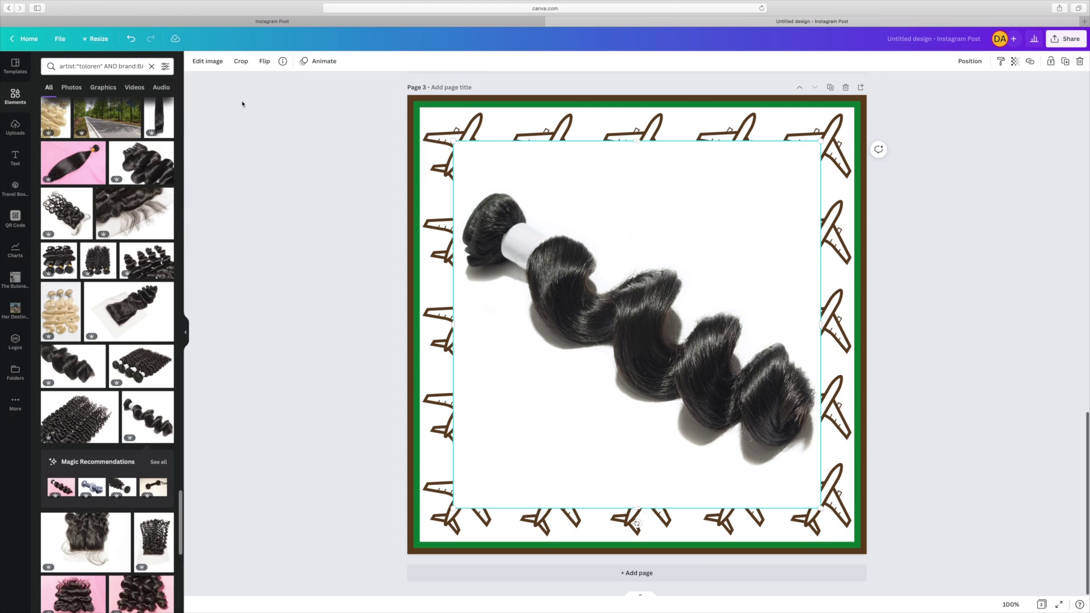
click(213, 65)
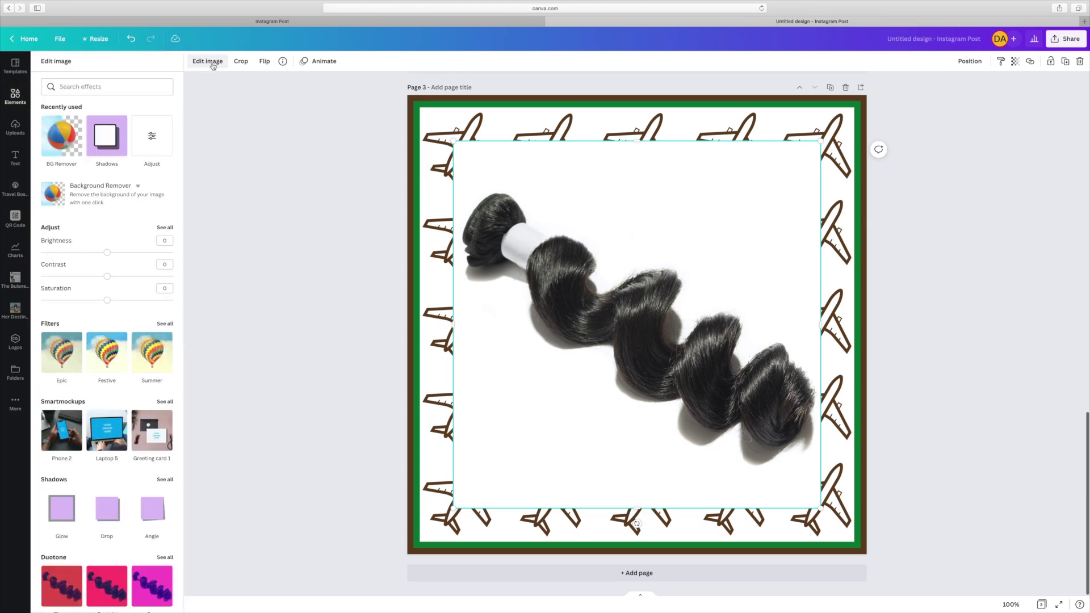
click(61, 135)
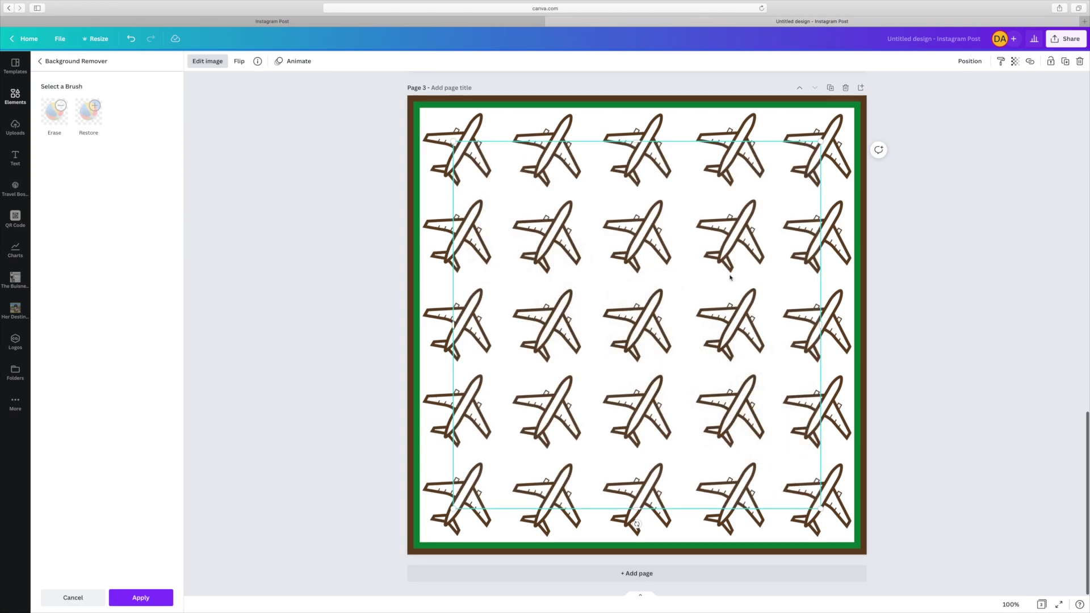
Rotate the bundle upright, shrink it, and centre it horizontally on Page 3.
scroll(732, 307, up, 1)
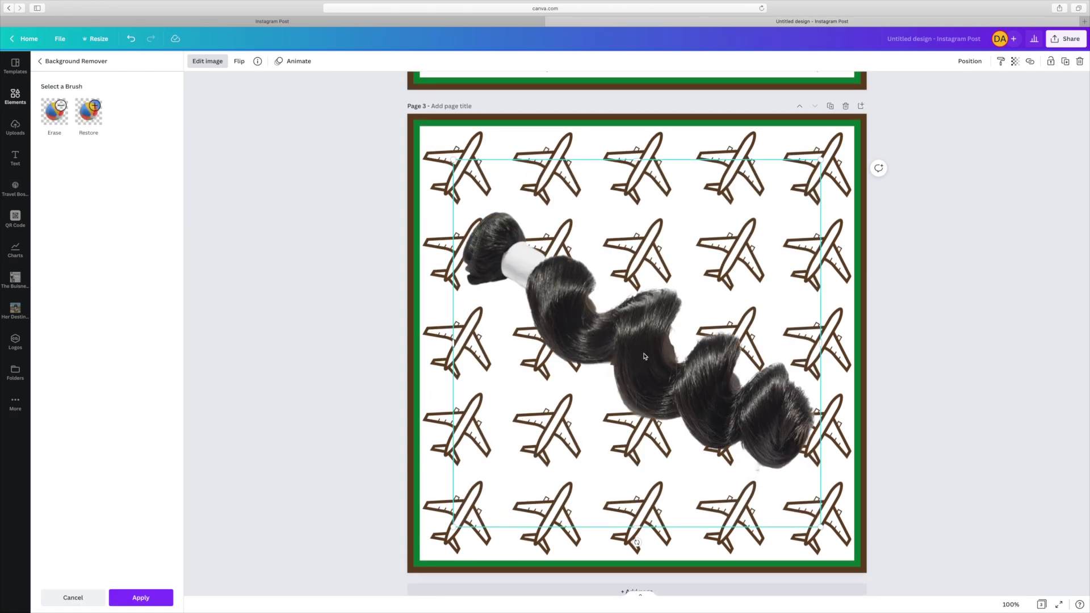
drag(637, 542, 518, 413)
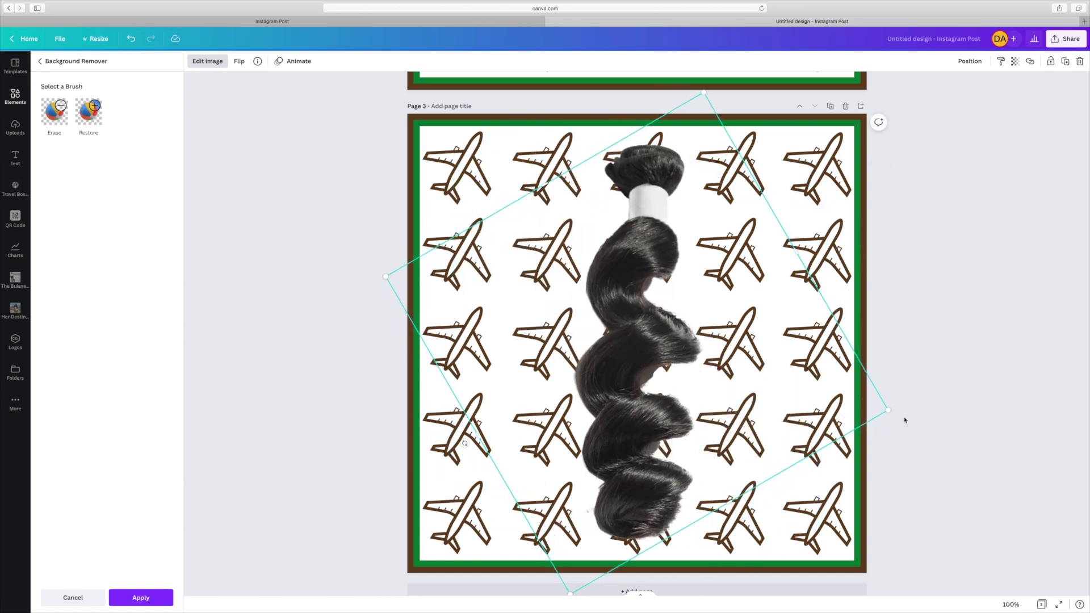
drag(890, 413, 865, 405)
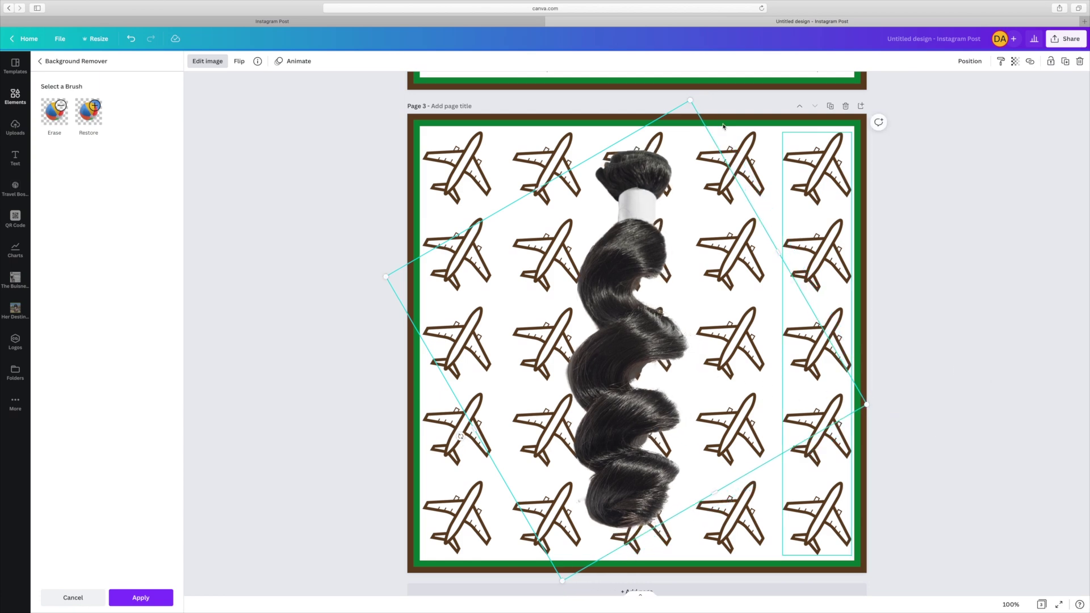
drag(691, 109, 685, 120)
click(976, 230)
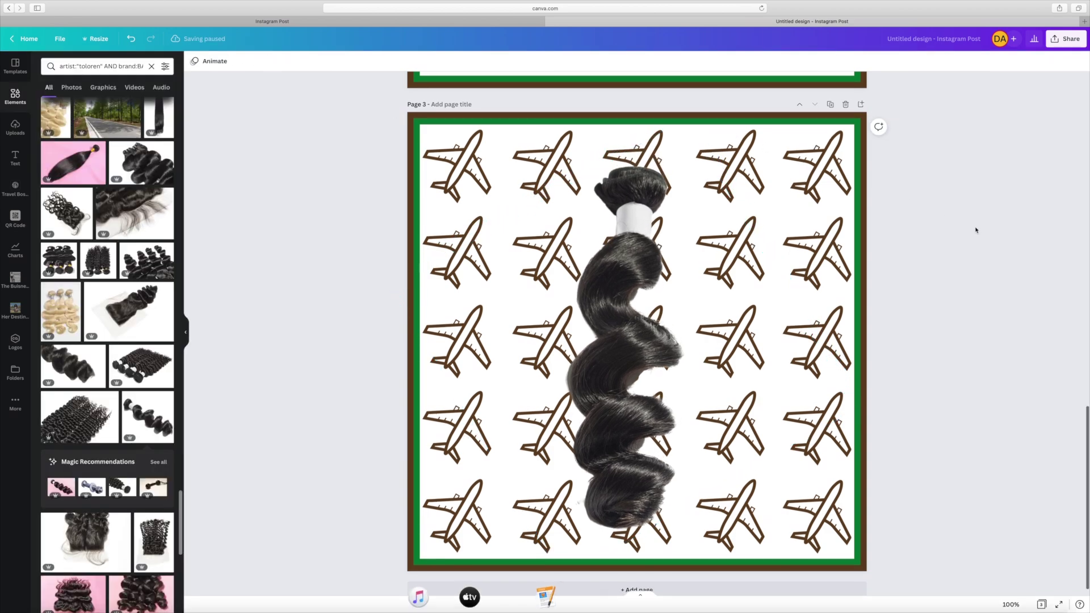
drag(635, 332, 647, 330)
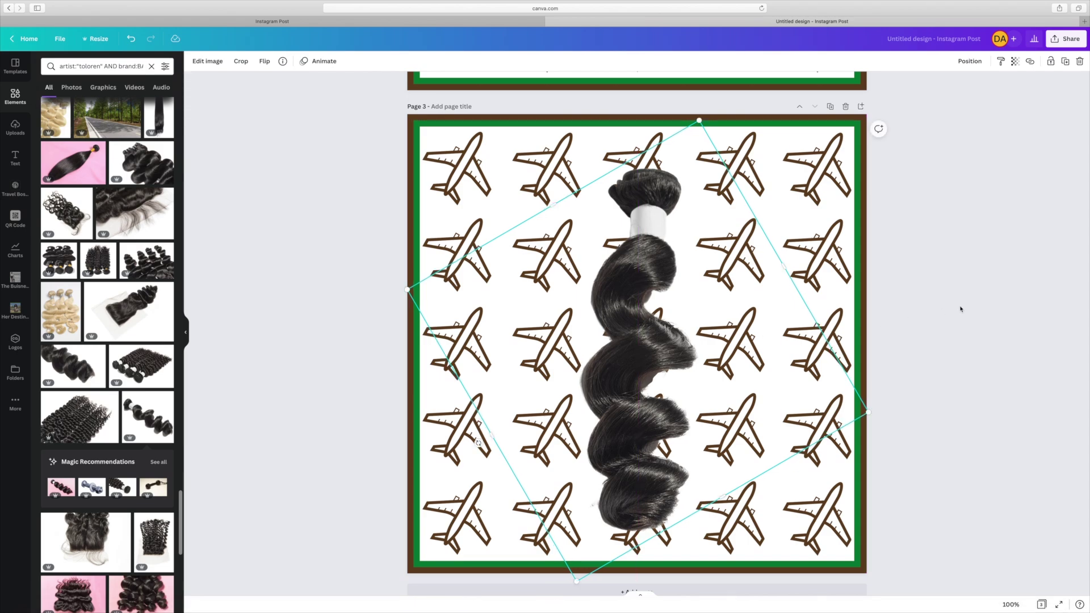
Duplicate Page 3 as a new Page 4.
scroll(966, 305, up, 10)
scroll(968, 306, down, 10)
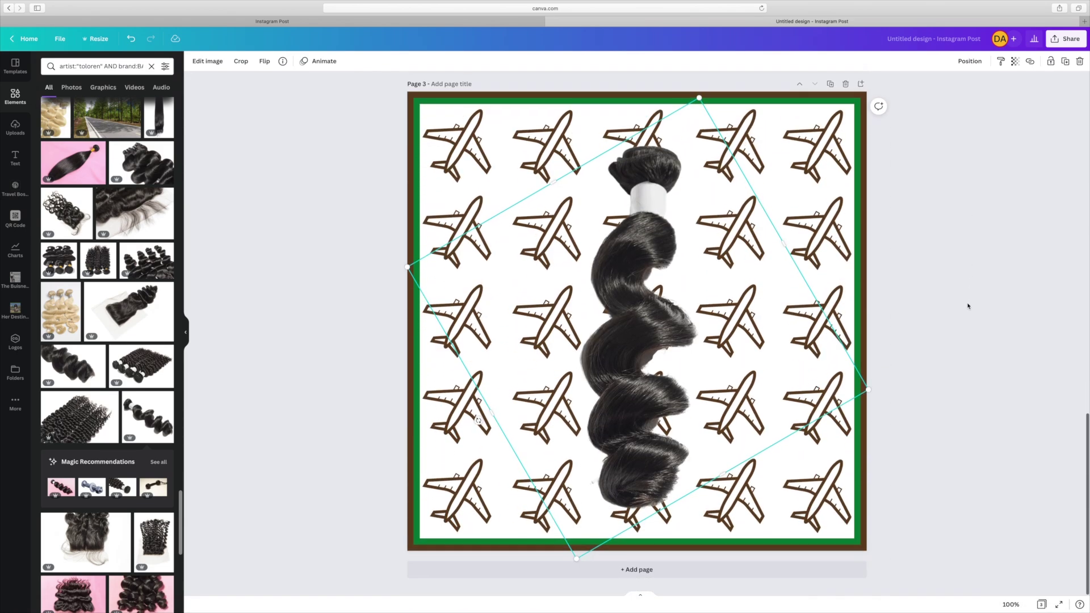
click(830, 87)
Replace Page 4's hair image with the tall lace-closure photo from the search results.
click(638, 262)
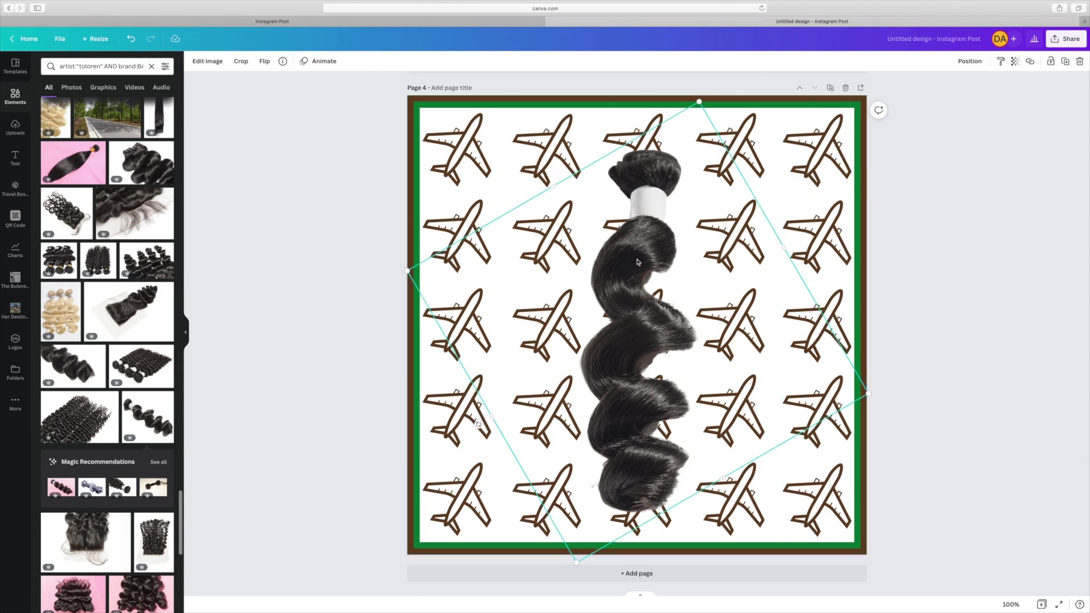
key(Delete)
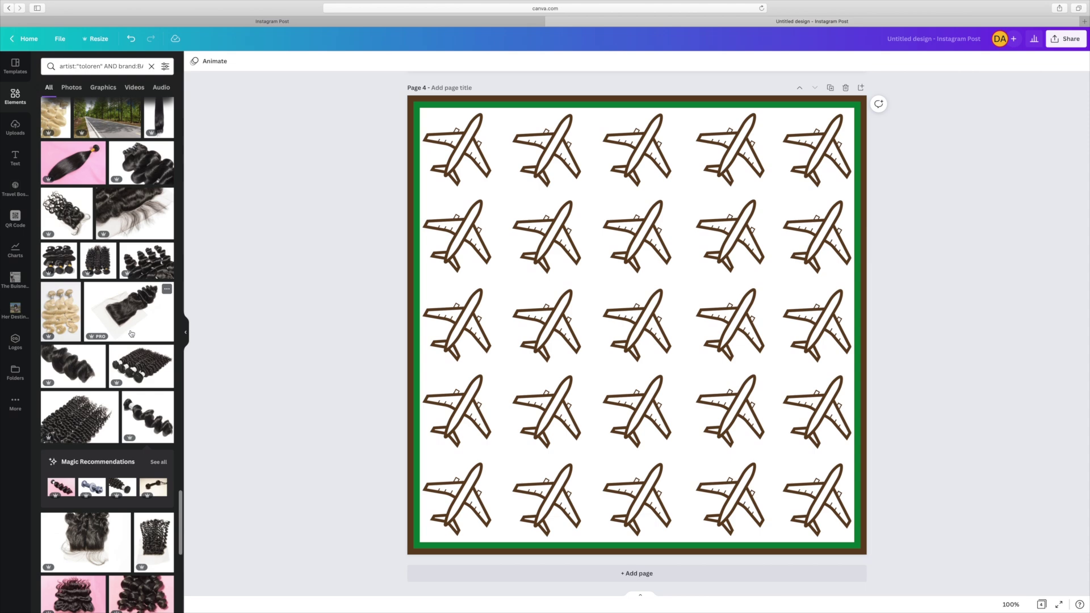
scroll(131, 333, down, 3)
scroll(131, 333, down, 5)
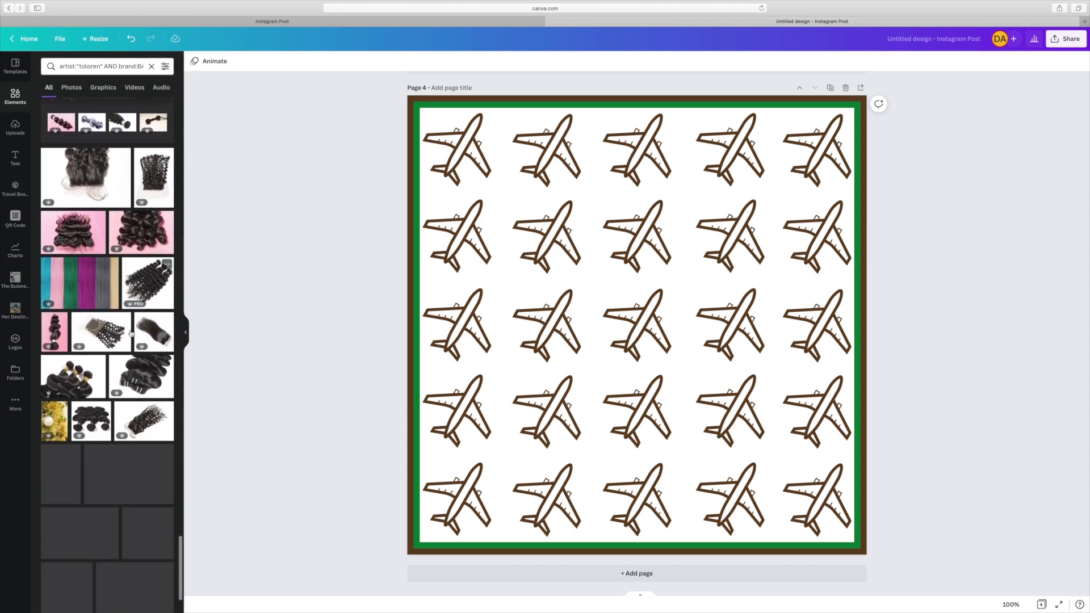
scroll(131, 333, down, 2)
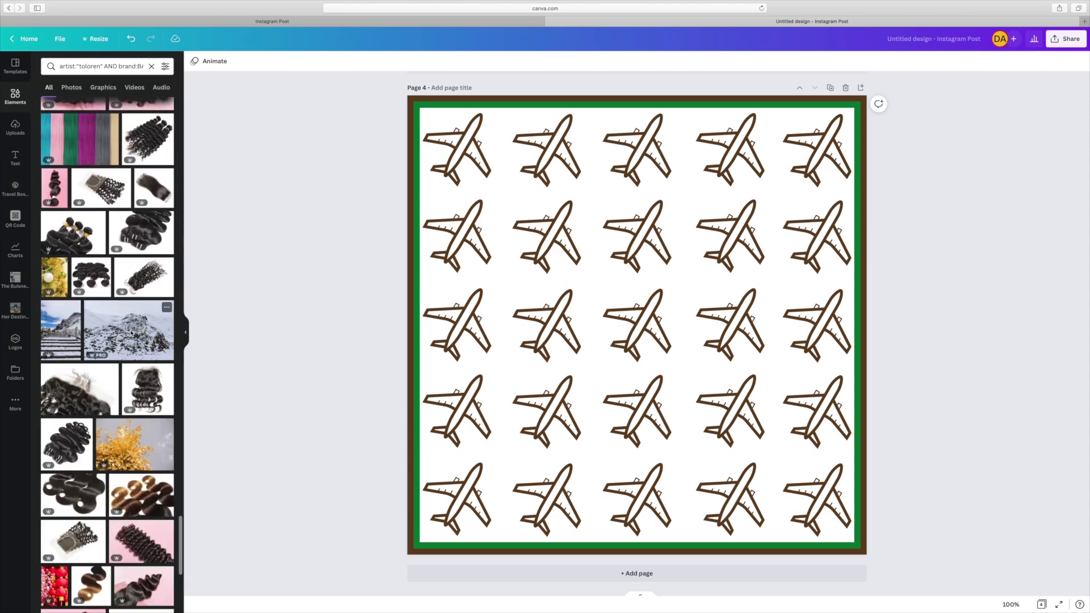
scroll(132, 333, down, 8)
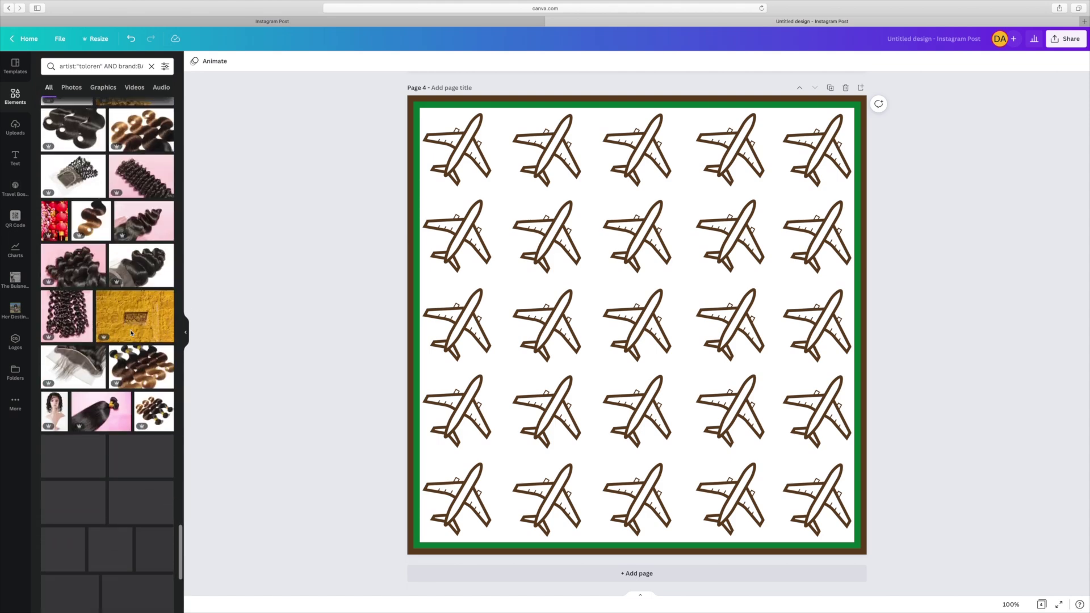
scroll(132, 333, down, 3)
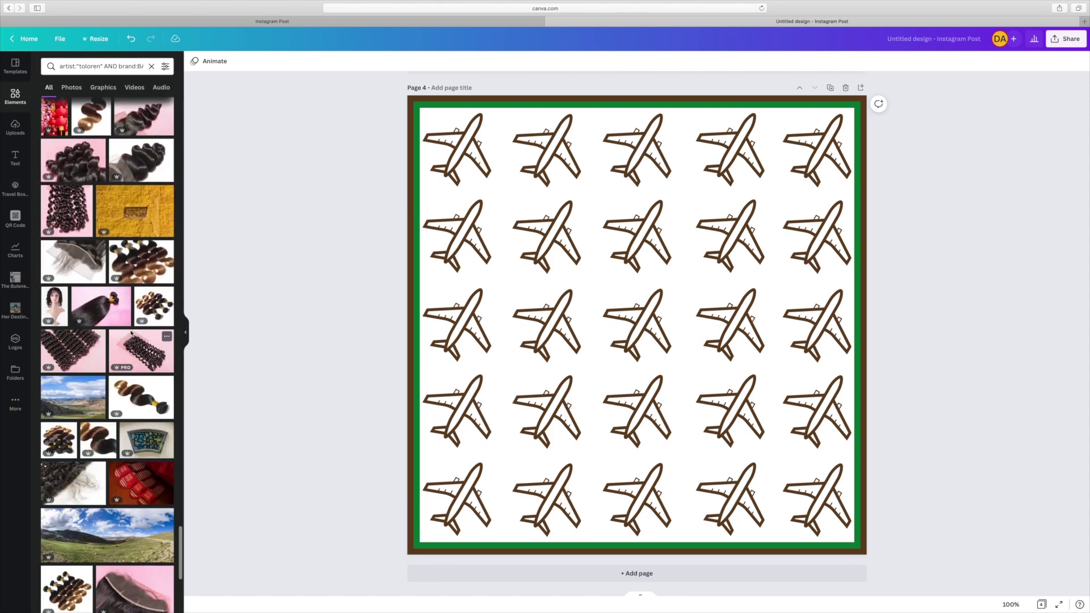
scroll(131, 333, down, 5)
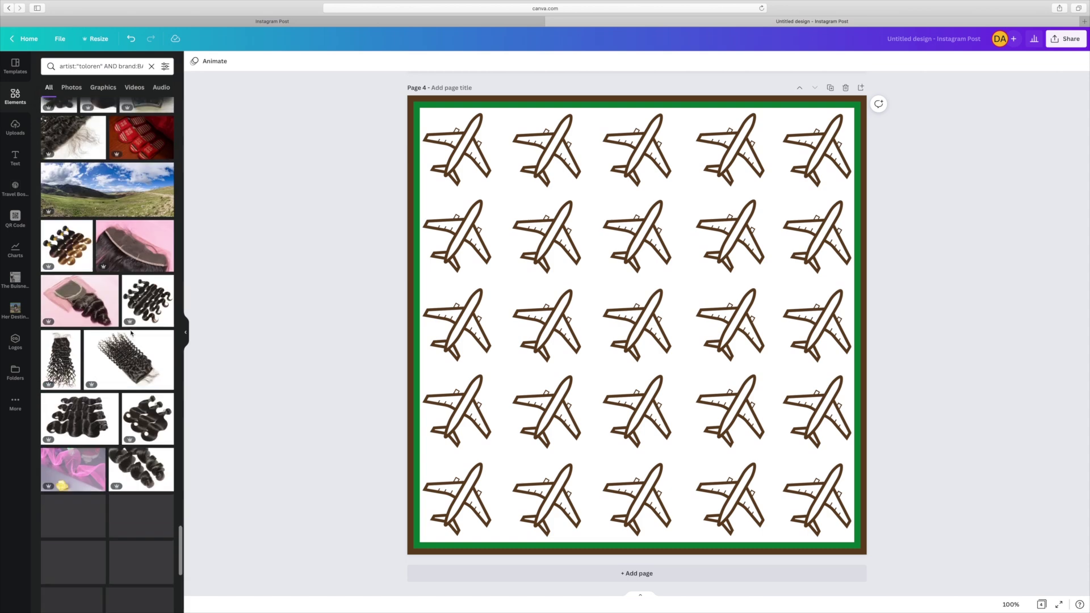
scroll(131, 333, down, 3)
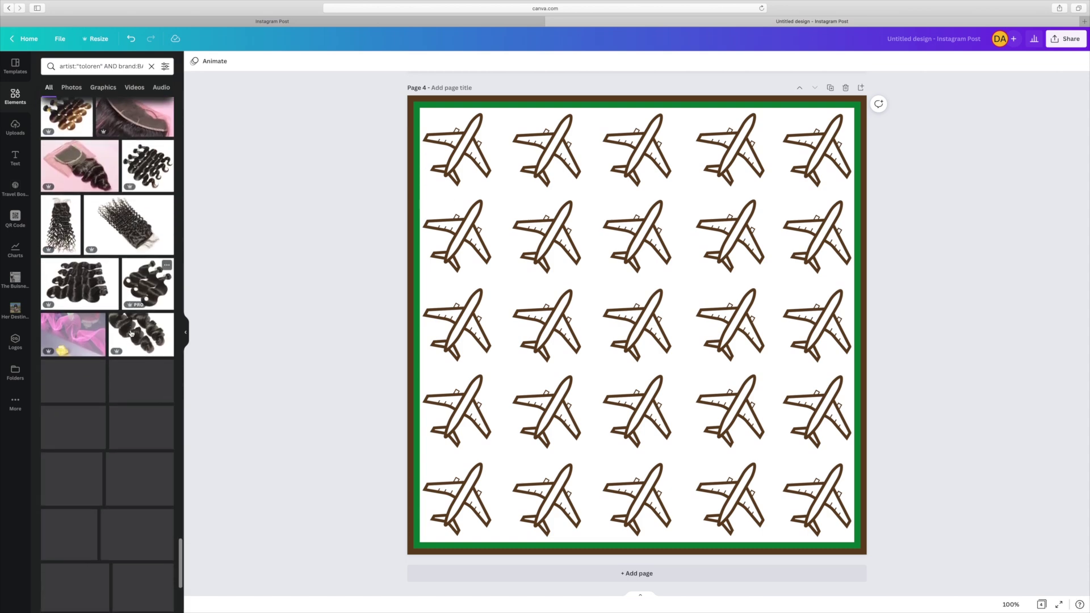
scroll(131, 333, down, 5)
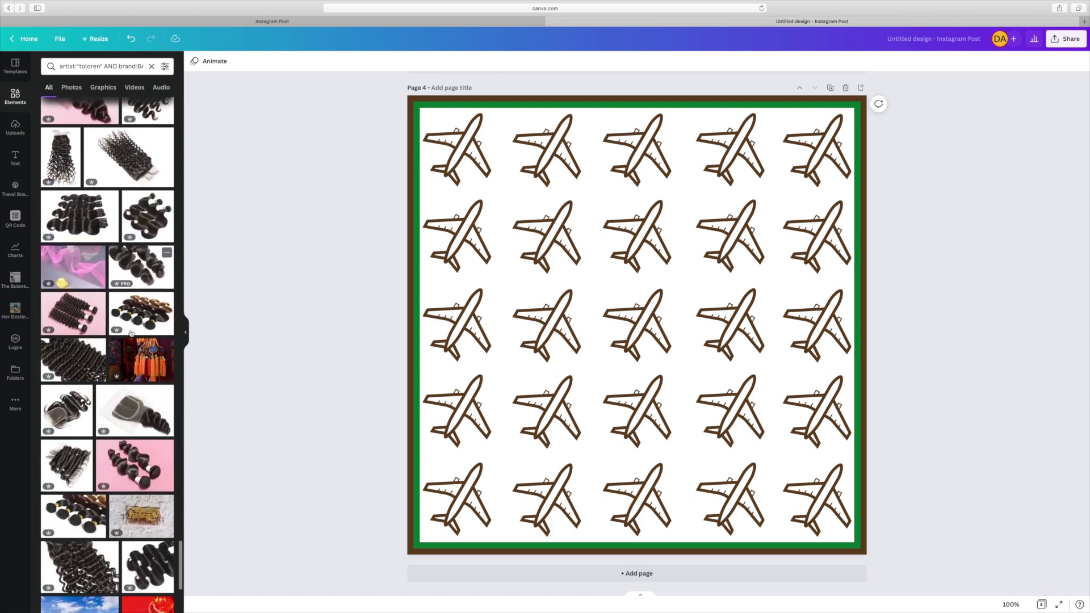
scroll(131, 333, down, 4)
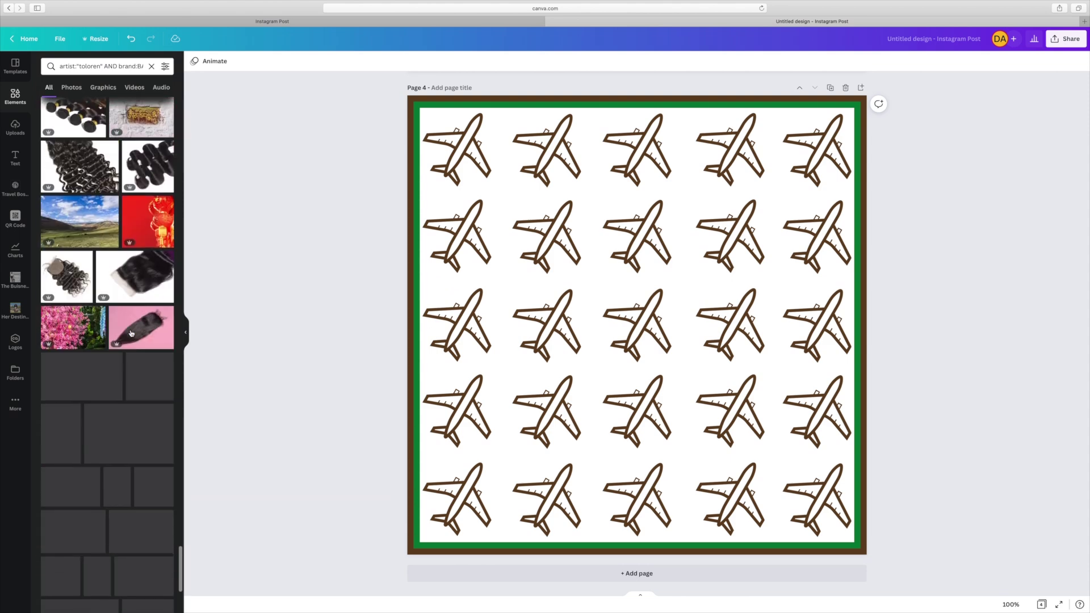
scroll(132, 334, down, 5)
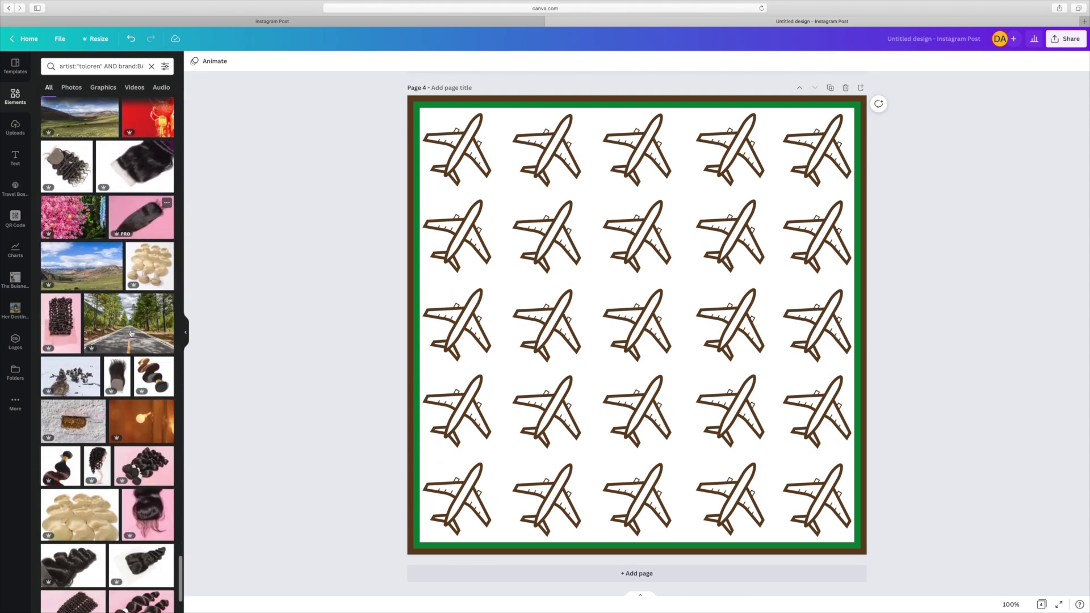
scroll(131, 334, down, 5)
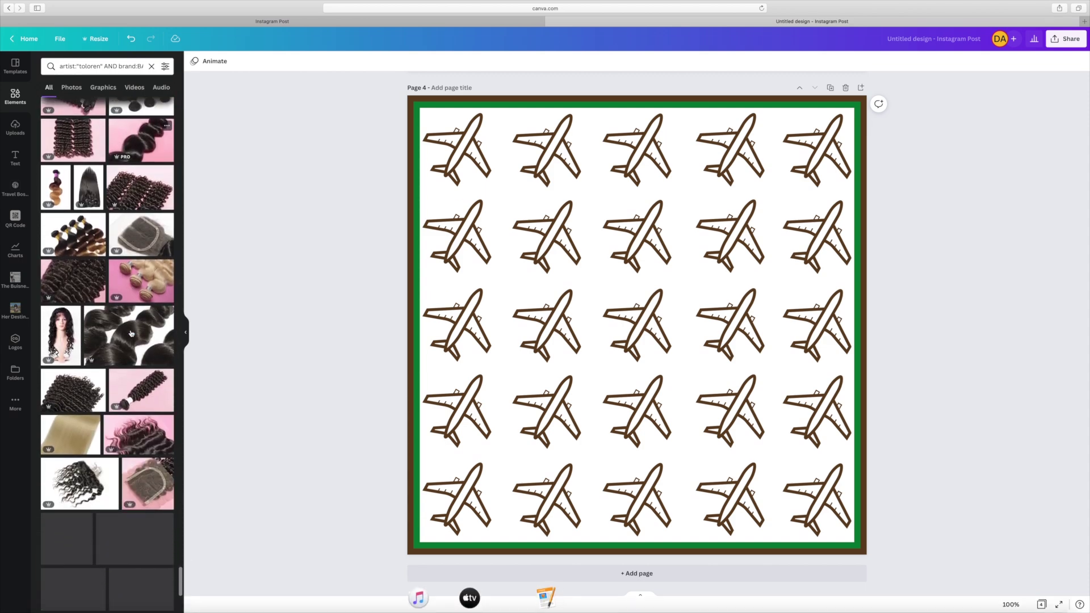
scroll(130, 334, down, 3)
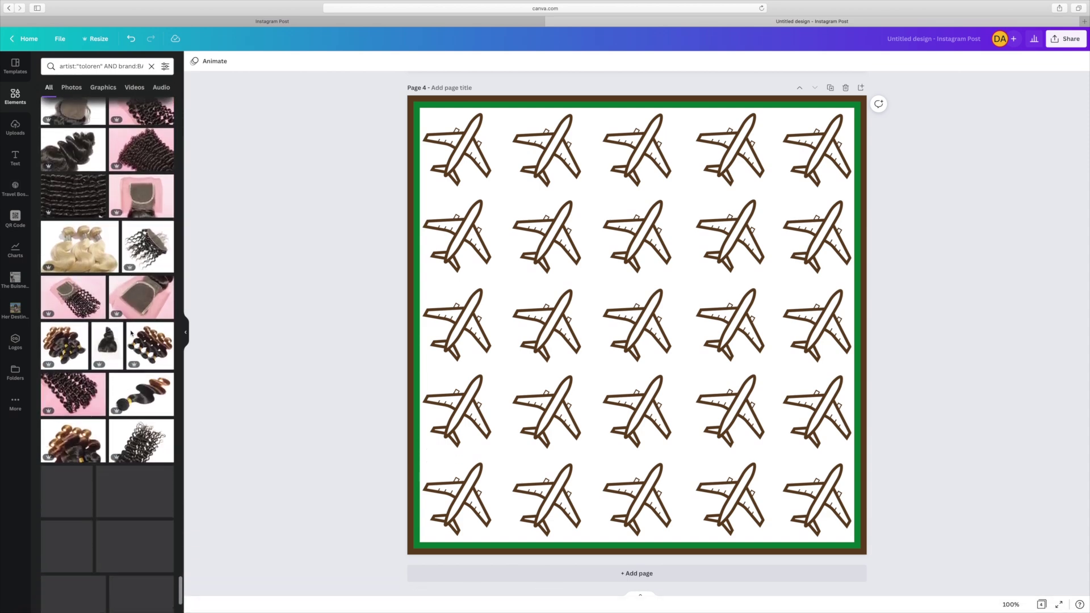
scroll(133, 327, down, 5)
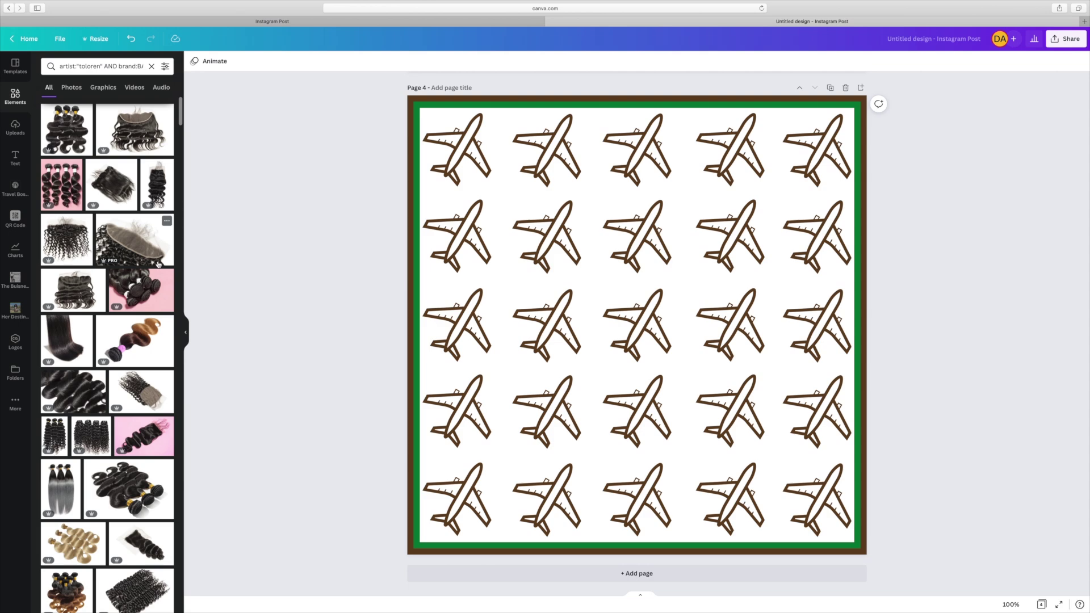
scroll(159, 264, down, 1)
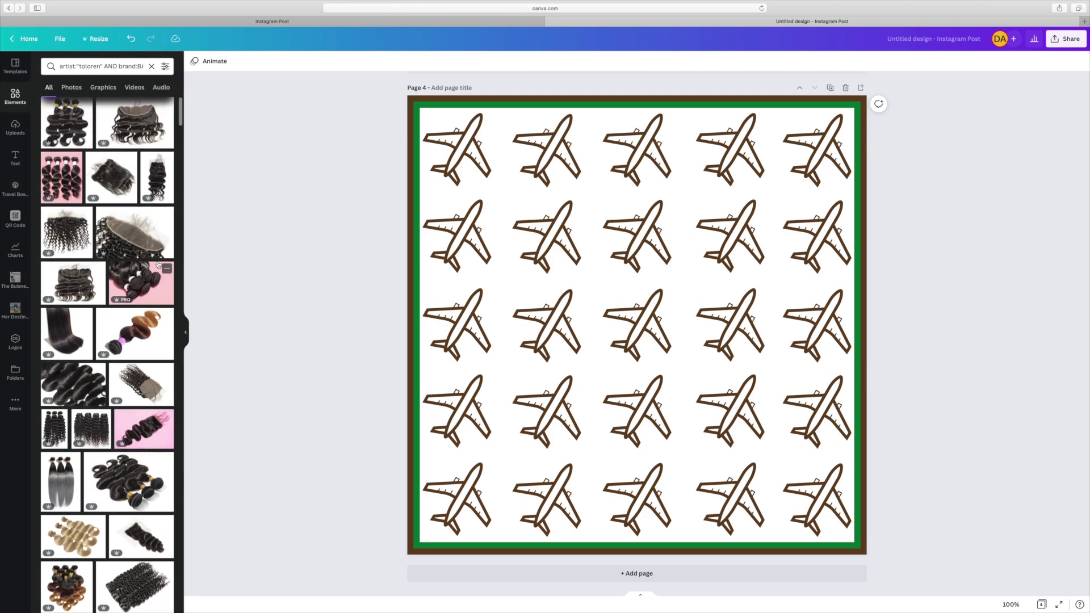
scroll(159, 264, up, 1)
click(158, 183)
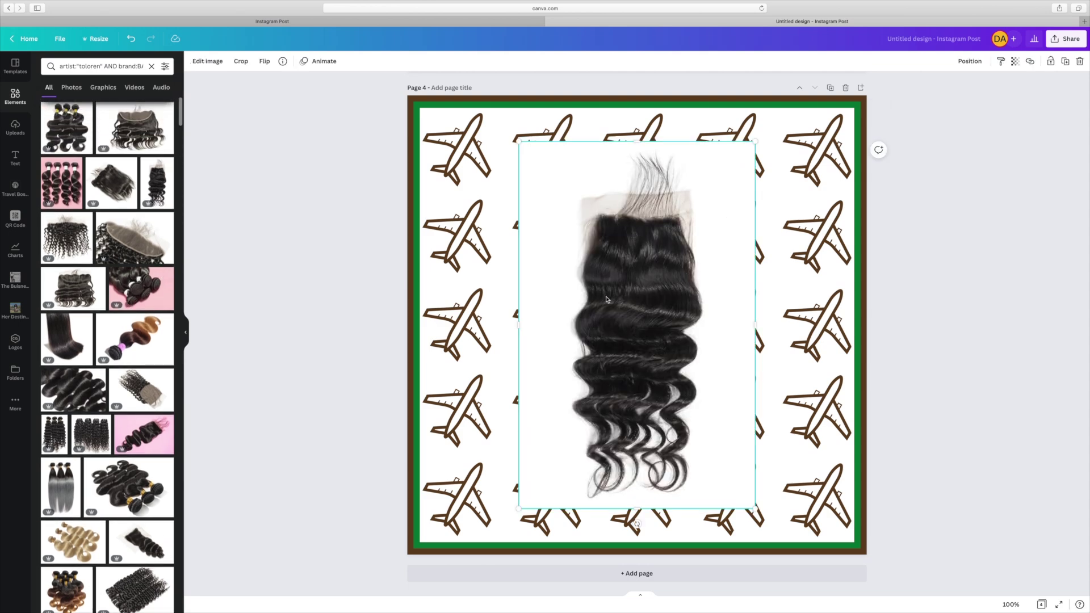
Remove the closure photo's background, enlarge it, and nudge it slightly right and down.
click(208, 61)
click(61, 137)
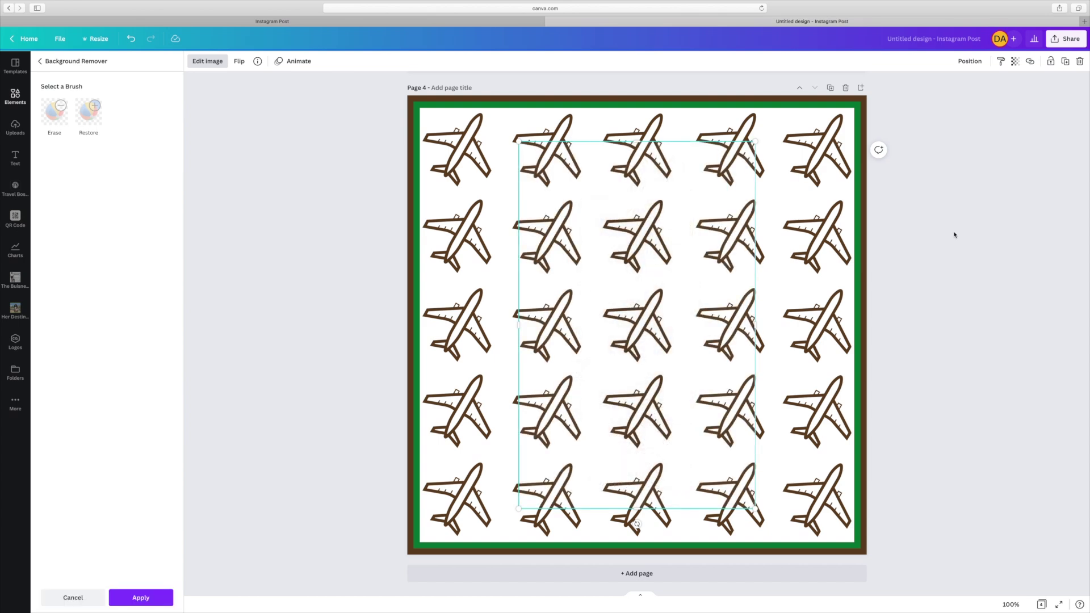
click(566, 200)
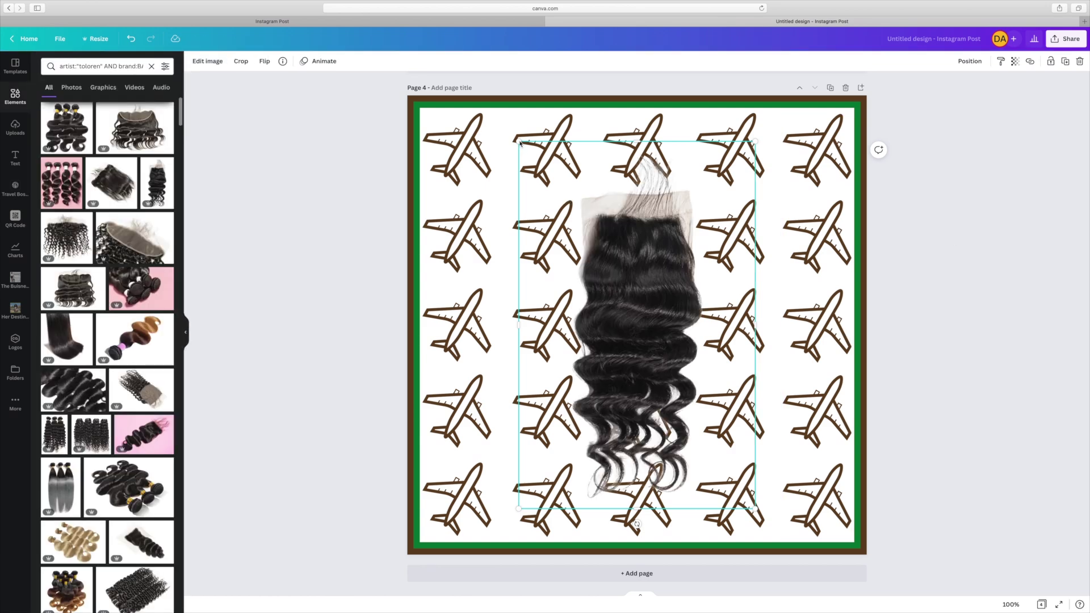
drag(520, 143, 493, 116)
drag(611, 212, 619, 218)
Duplicate Page 4 as Page 5 and select the copied closure image.
click(949, 248)
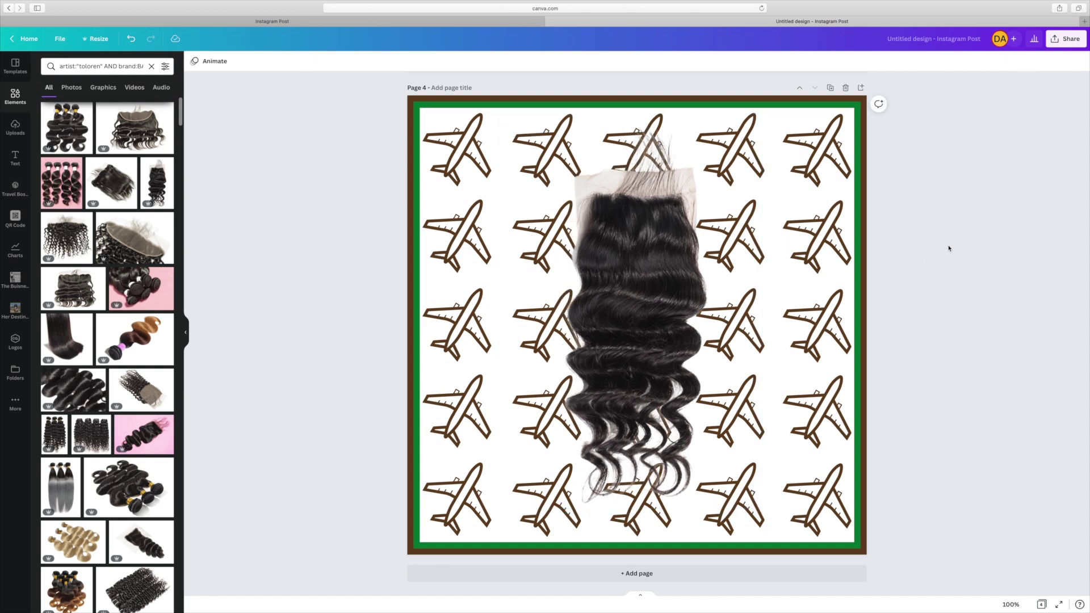
click(830, 87)
click(681, 301)
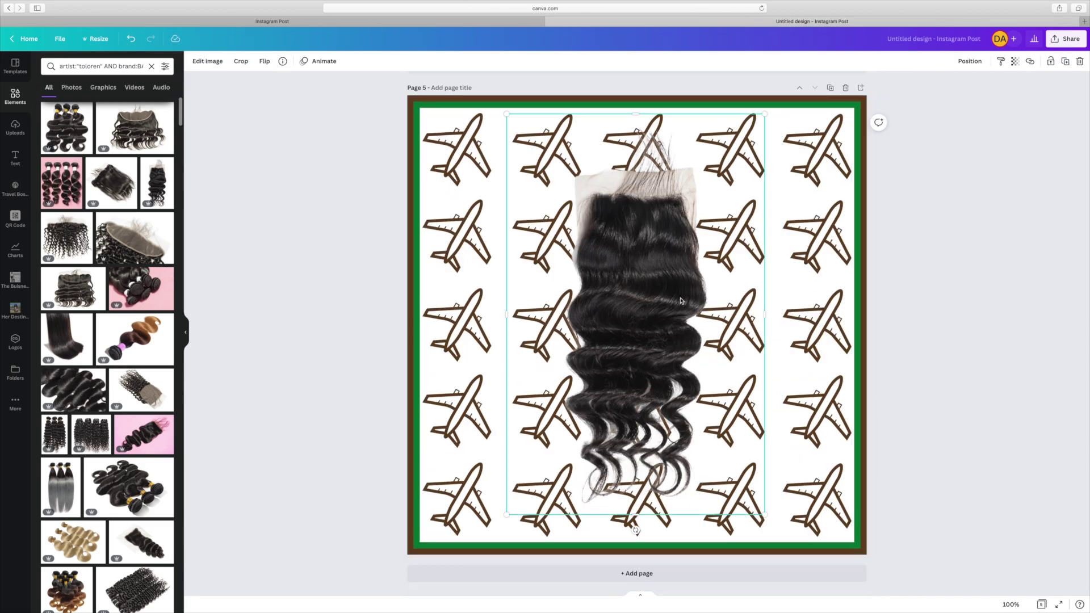
Replace Page 5's closure with the wavy lace-frontal photo and remove its background.
key(Delete)
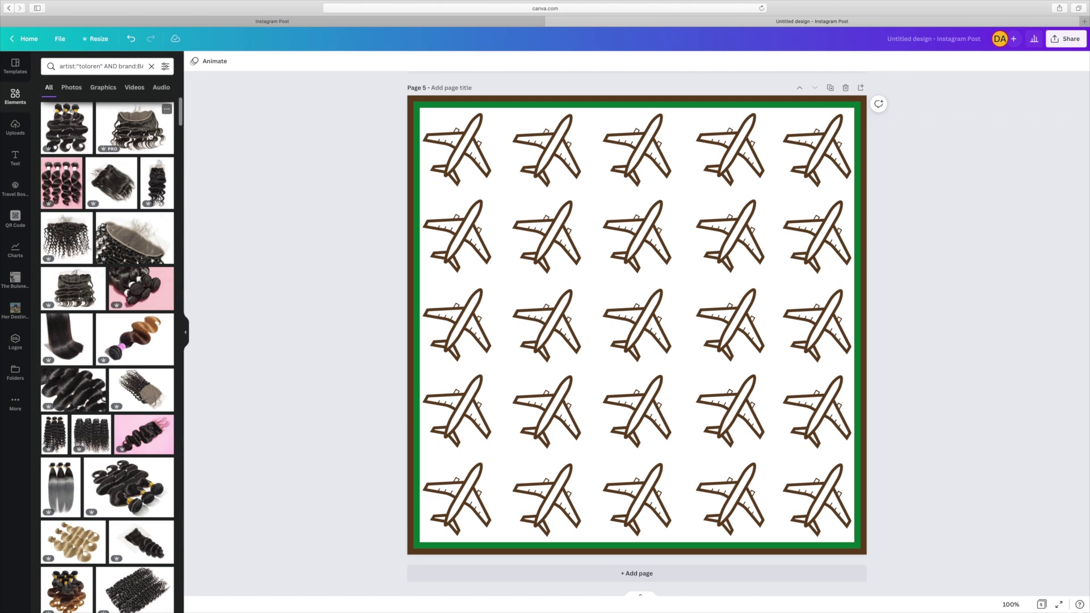
click(149, 137)
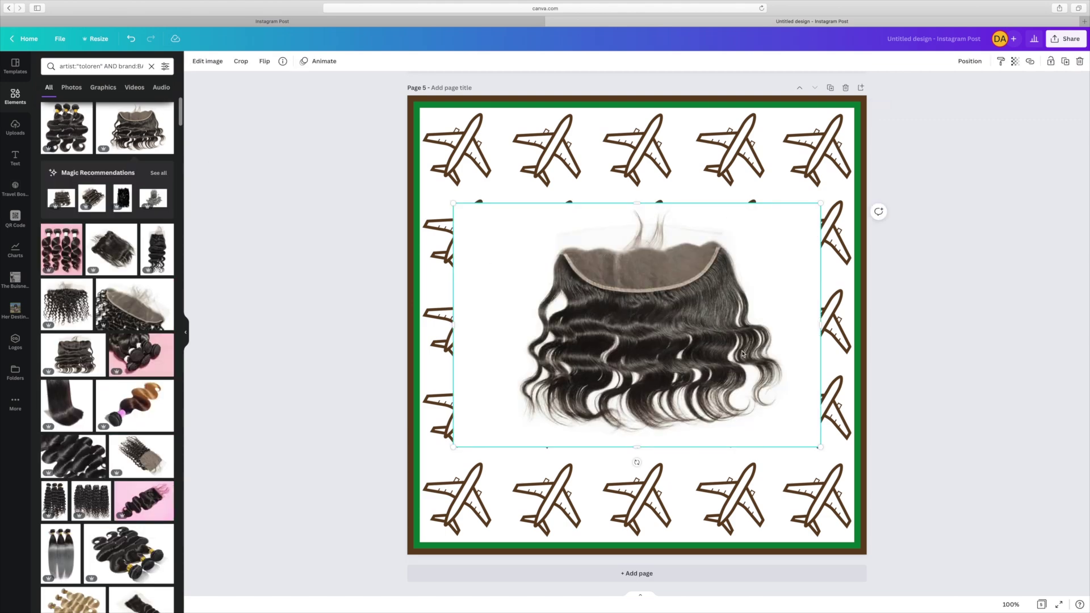
click(199, 63)
click(70, 147)
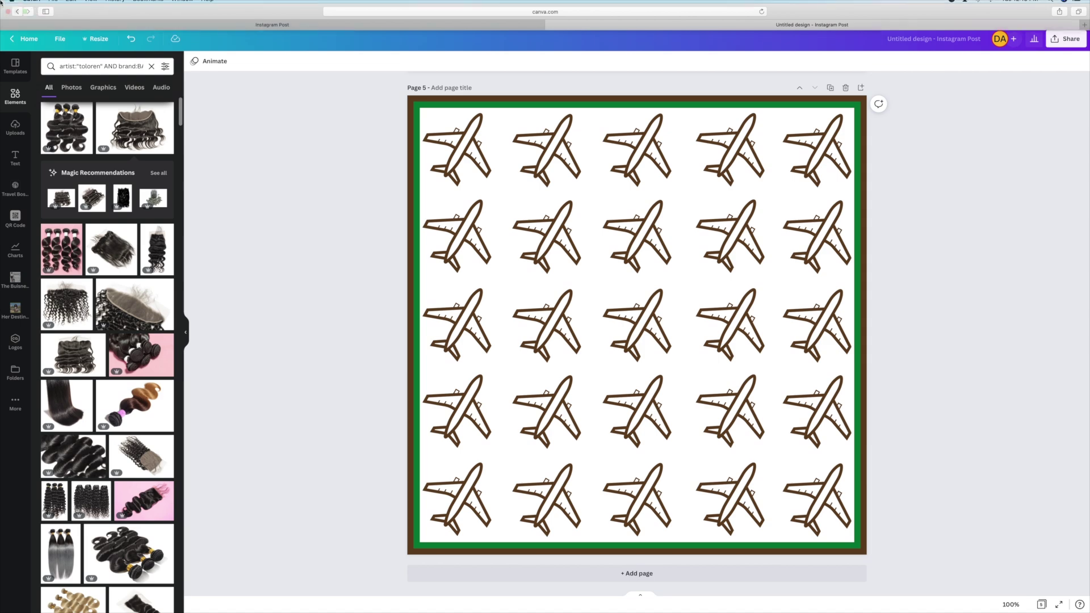
text(w)
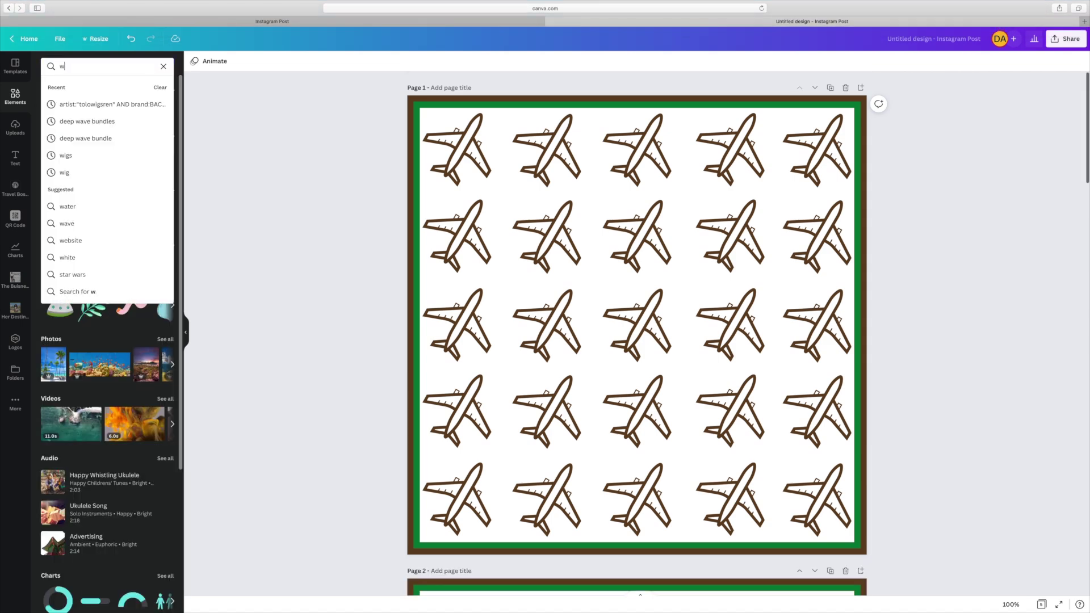
text(igs)
key(Return)
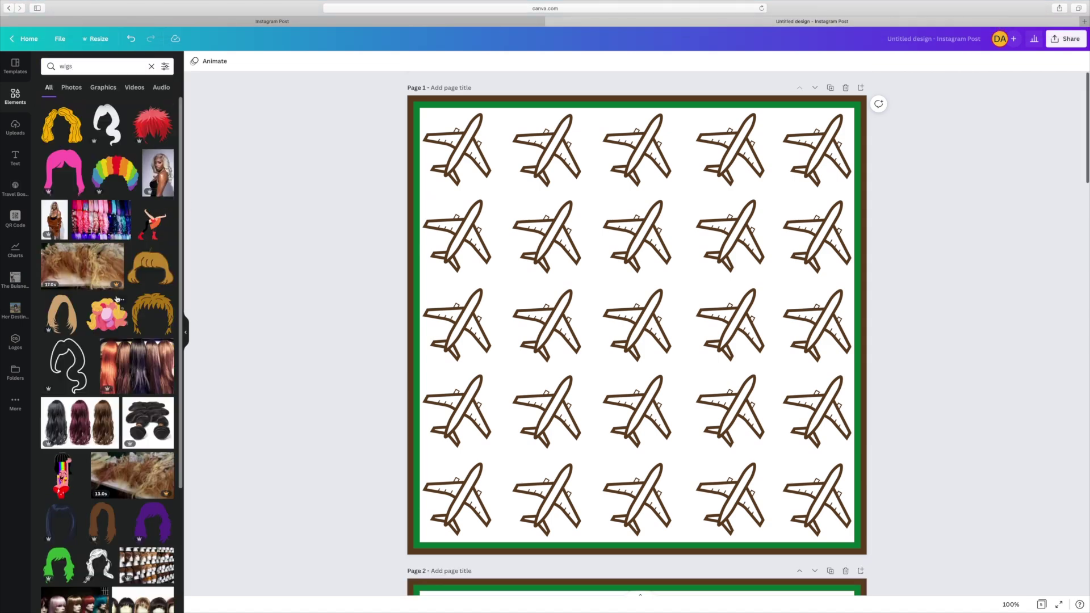
scroll(117, 298, down, 10)
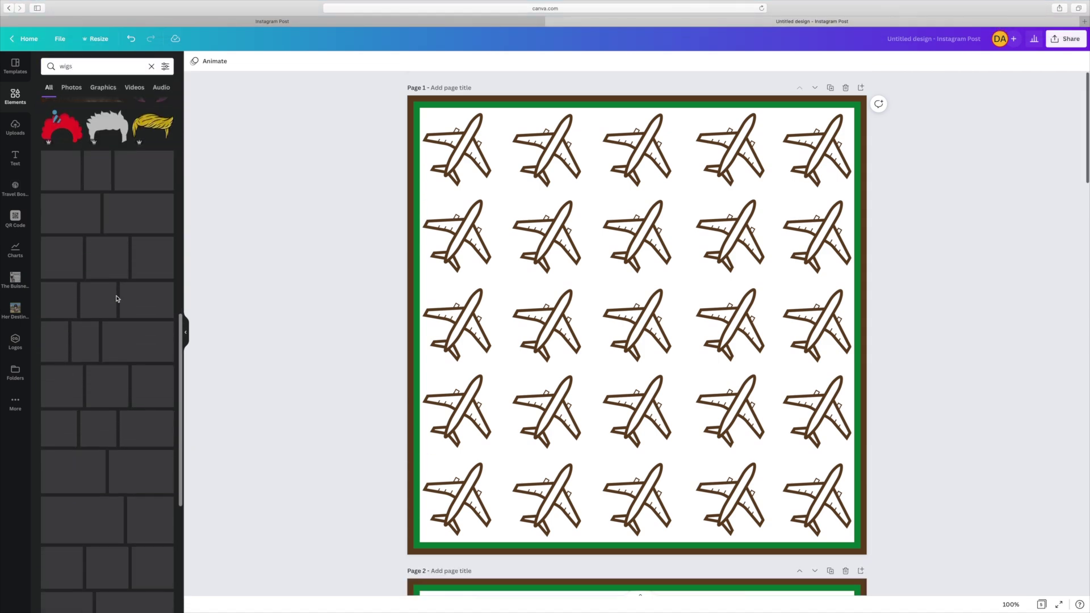
scroll(117, 299, down, 5)
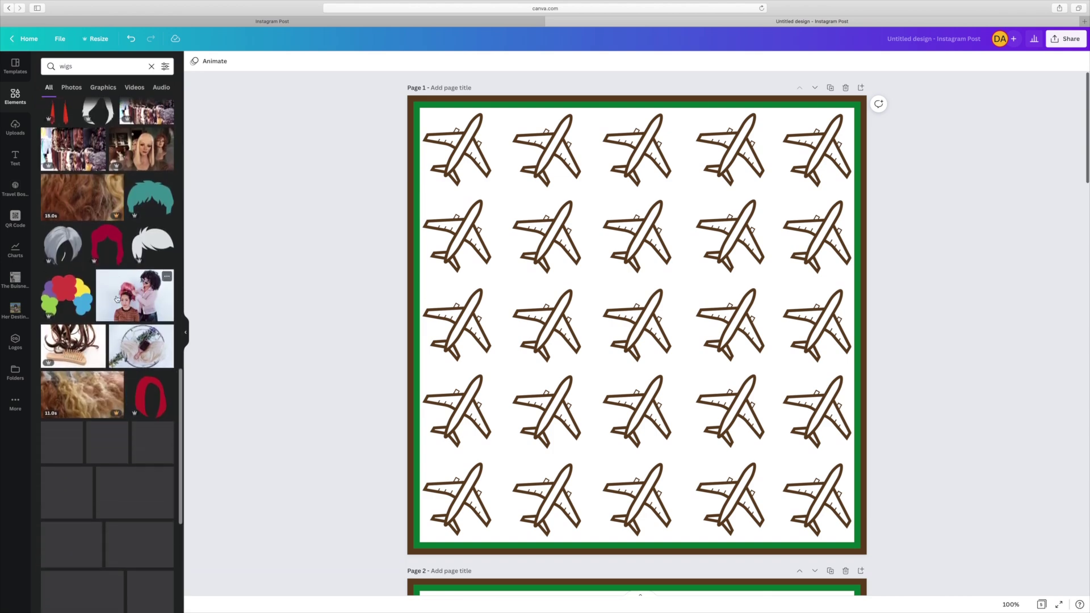
scroll(117, 299, down, 5)
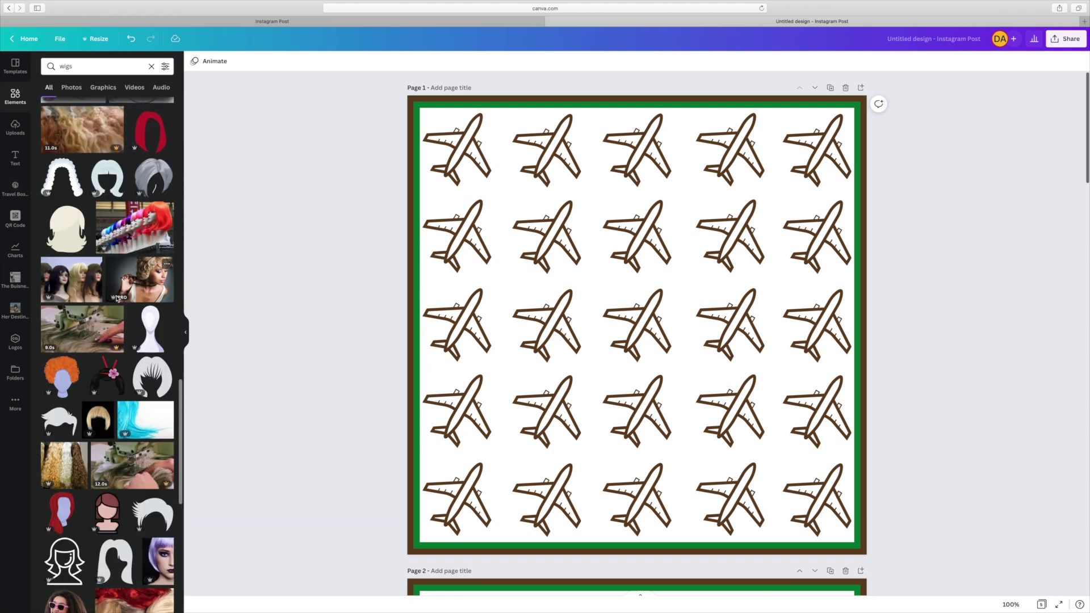
scroll(117, 298, down, 7)
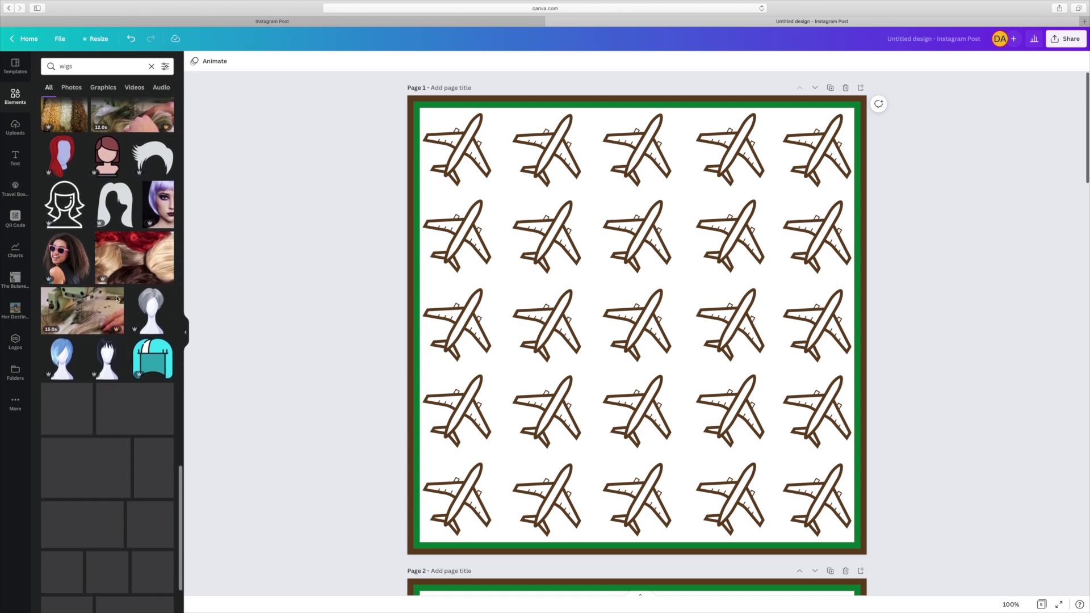
scroll(117, 299, down, 4)
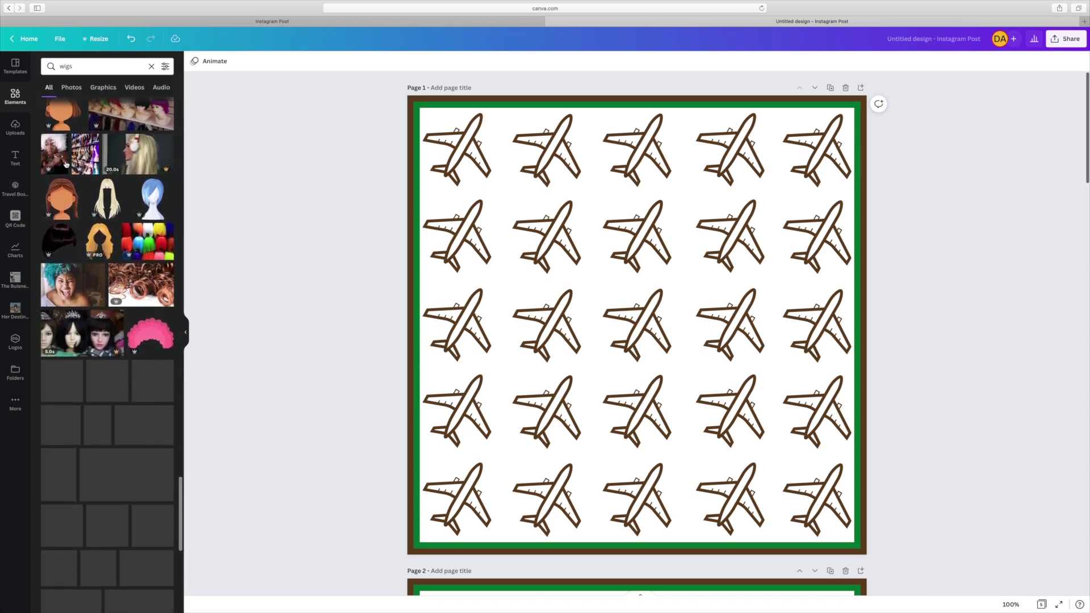
click(15, 127)
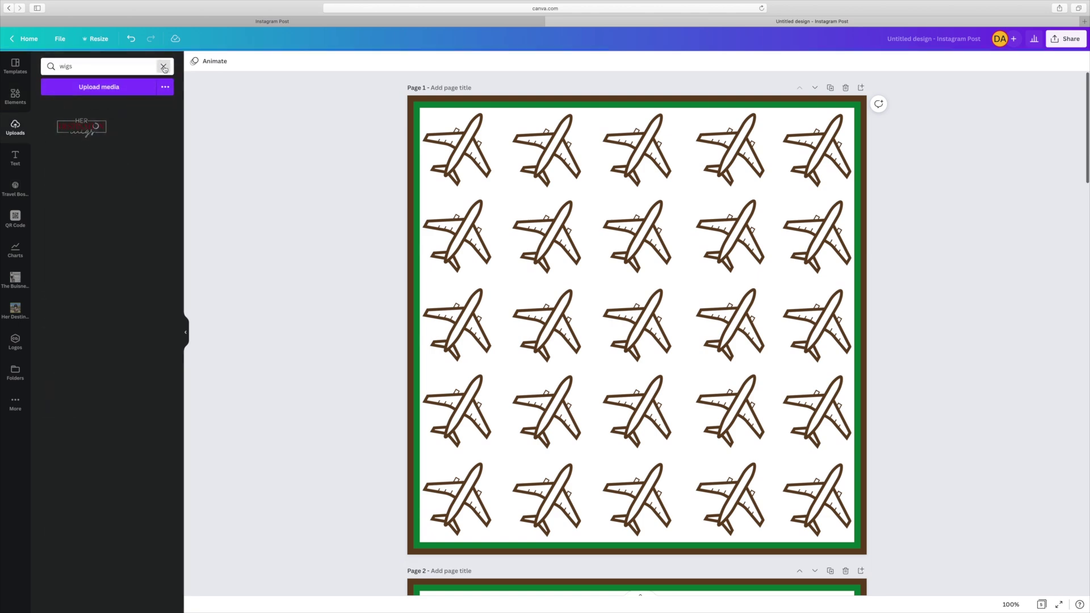
click(162, 65)
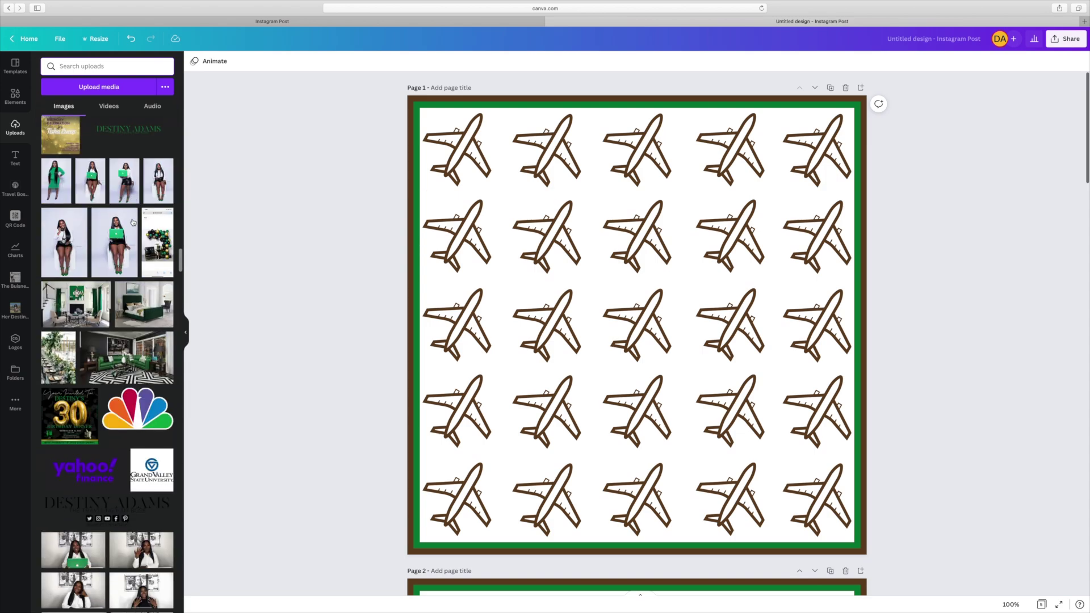
scroll(133, 222, down, 15)
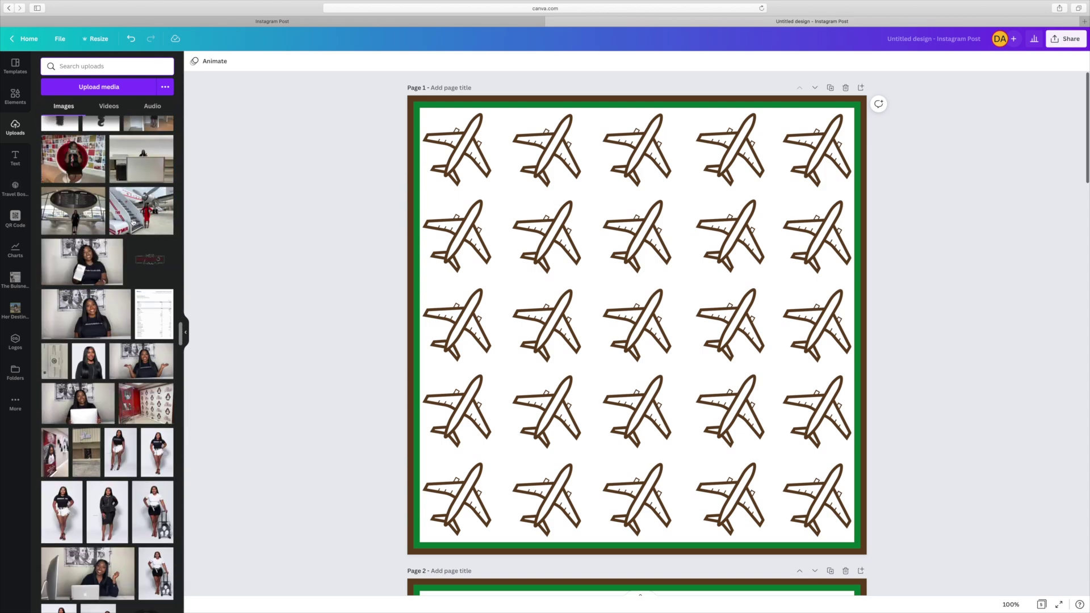
scroll(133, 222, down, 15)
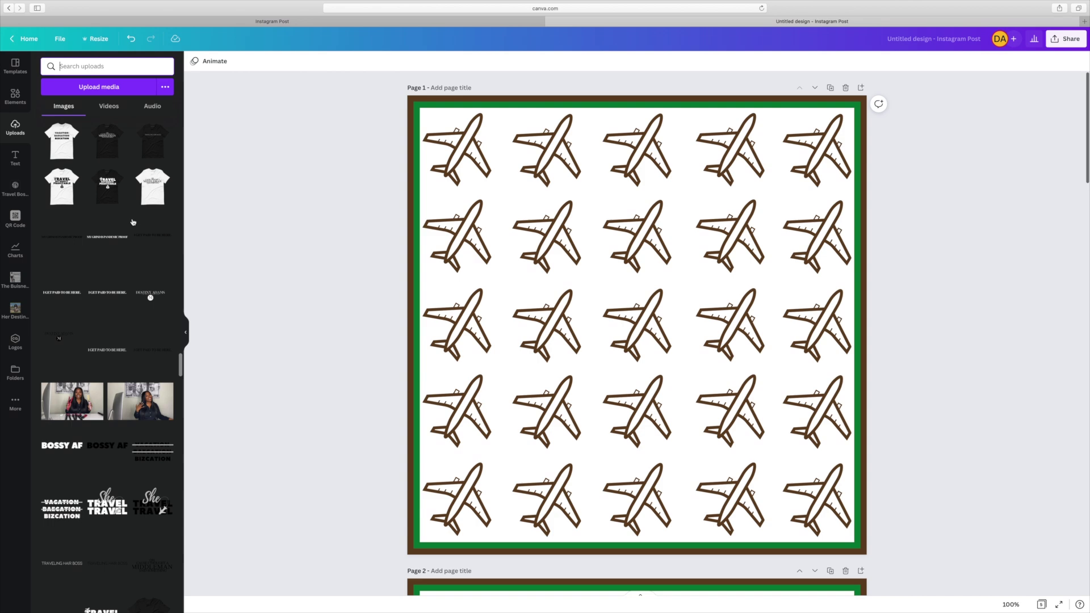
scroll(133, 222, down, 20)
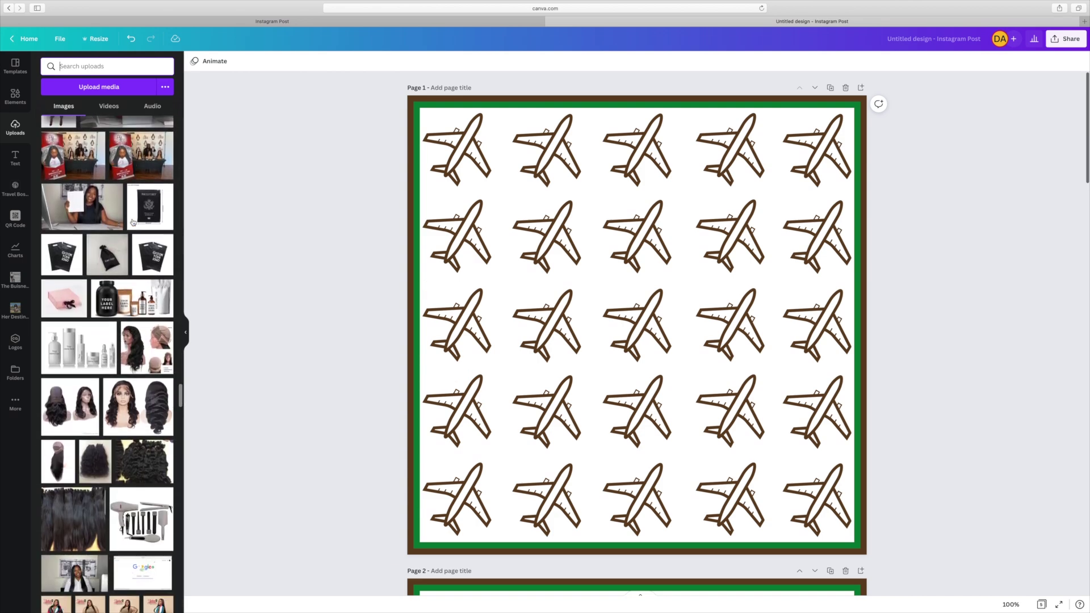
scroll(132, 222, down, 10)
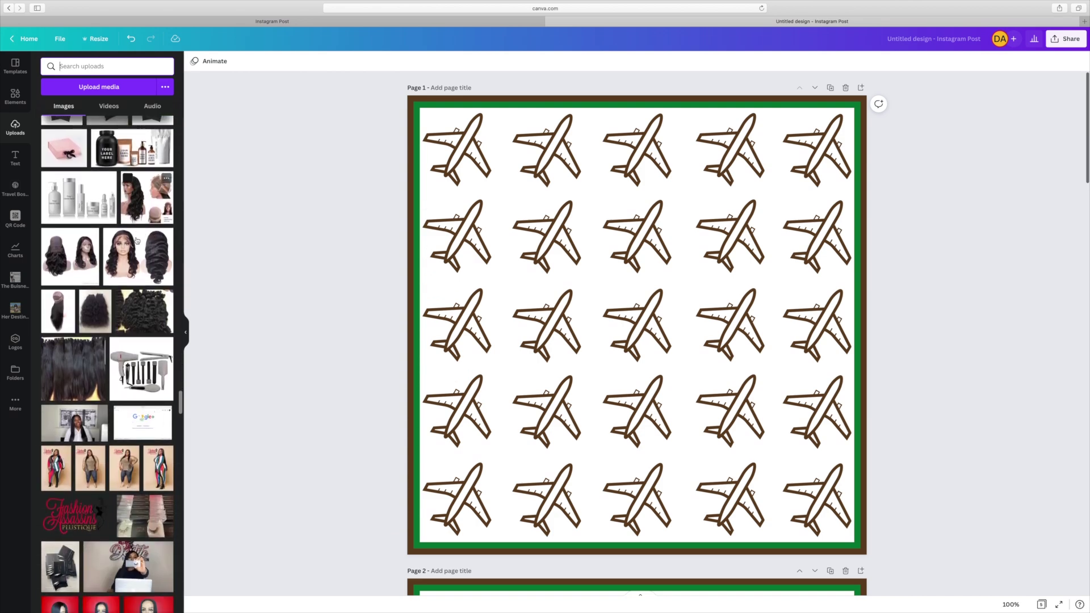
click(136, 266)
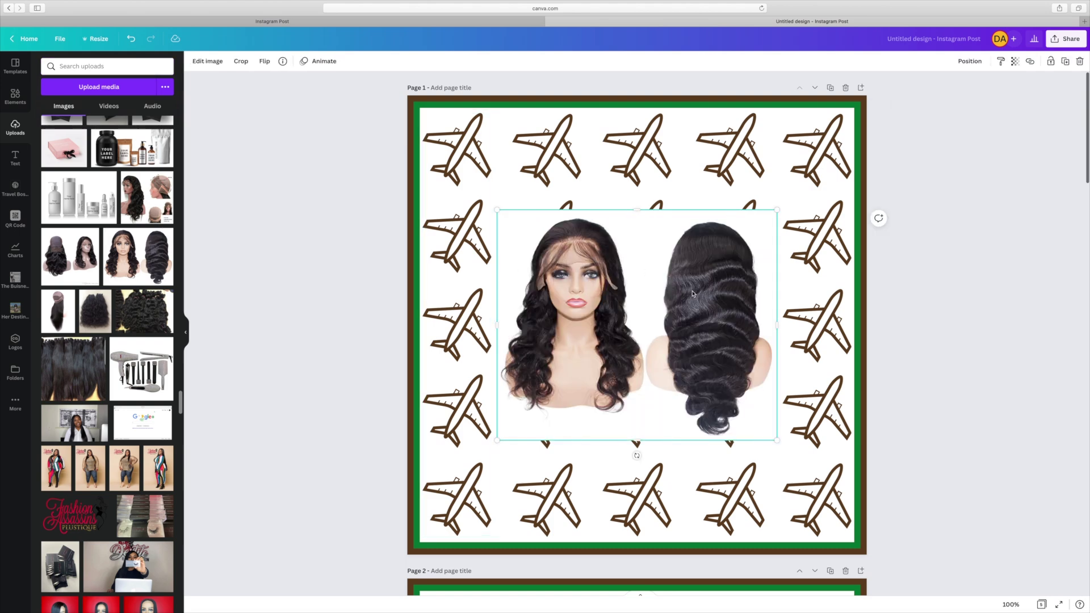
Strip the wig photo's white background with BG Remover and enlarge it toward the top-left.
click(213, 62)
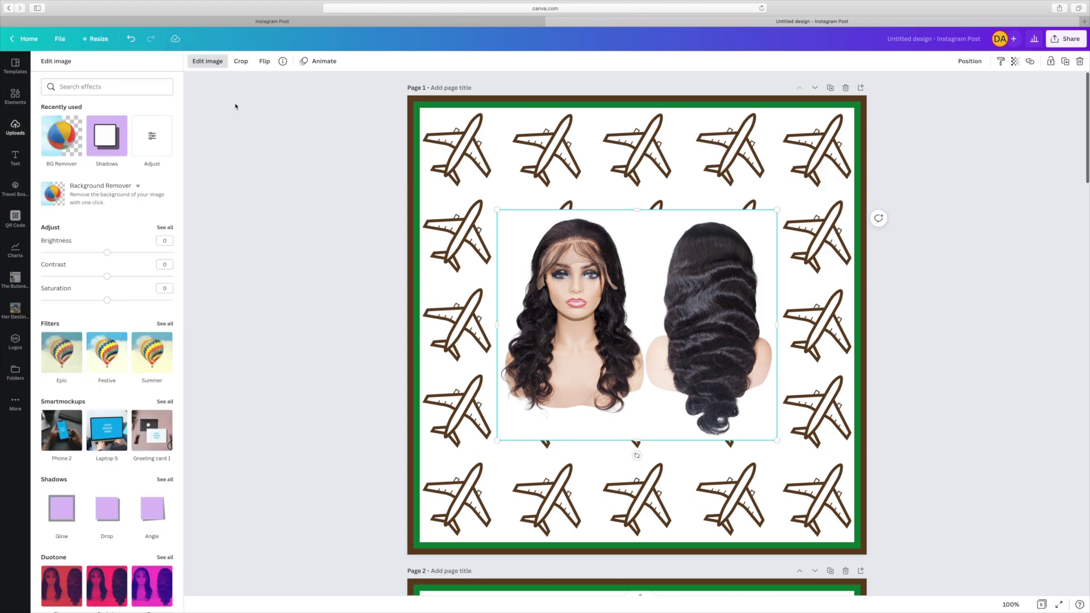
scroll(236, 106, down, 3)
scroll(235, 106, up, 3)
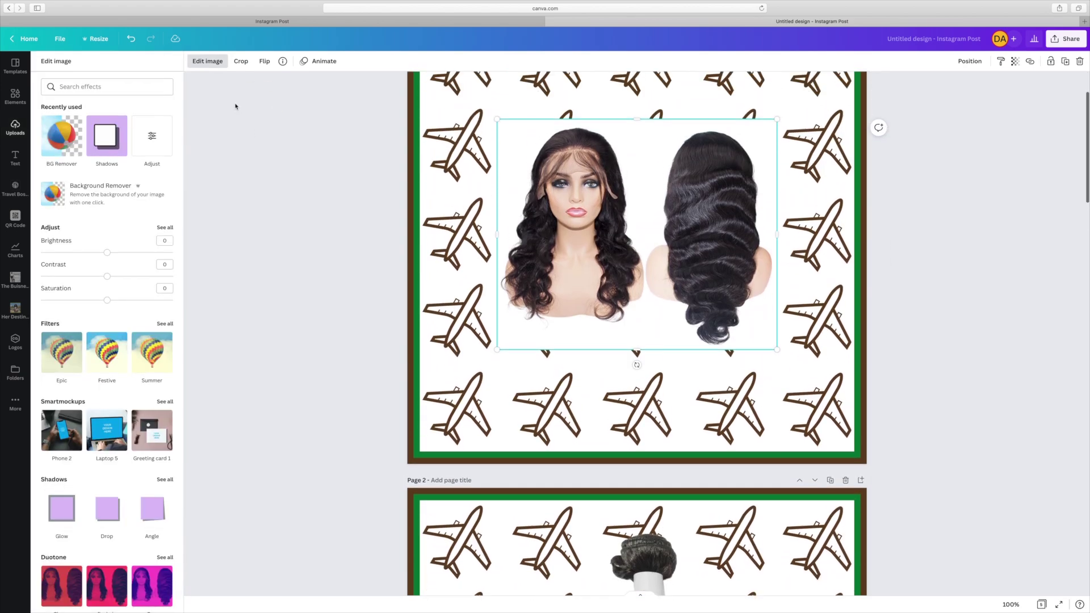
click(65, 131)
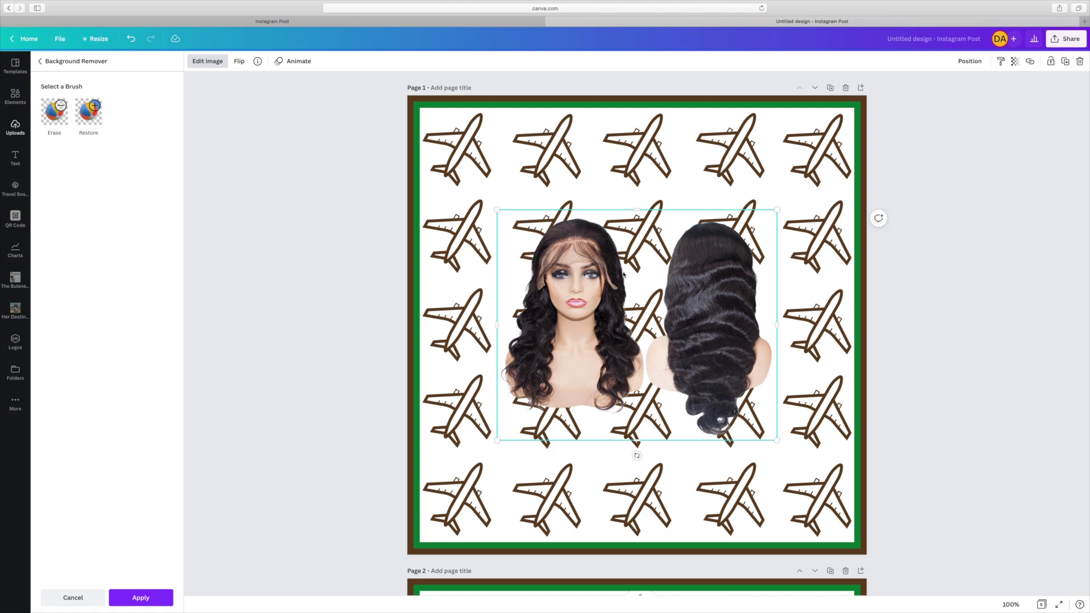
drag(496, 212, 449, 170)
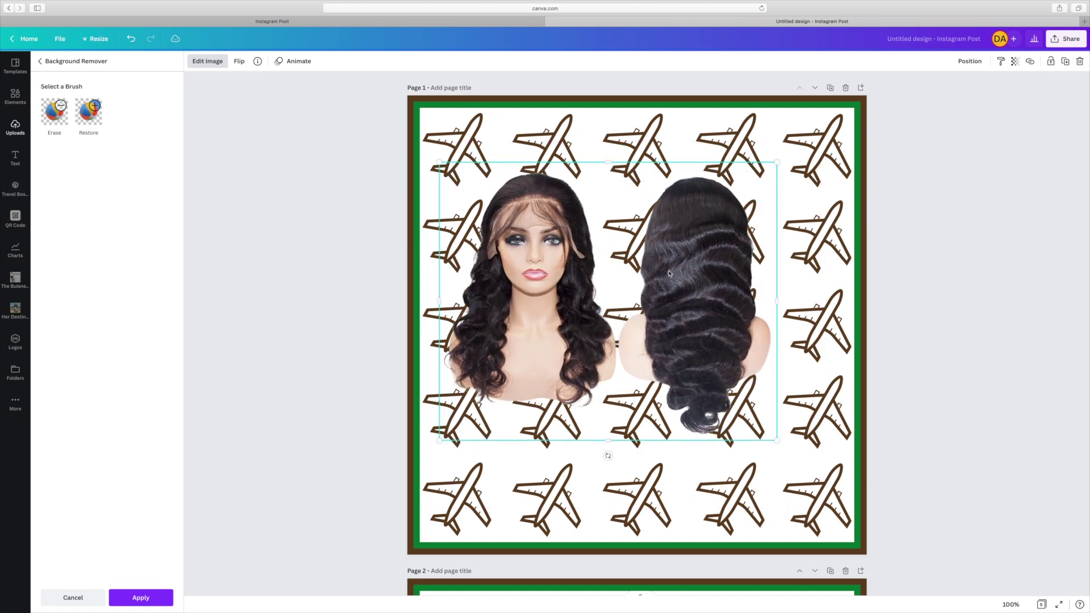
Crop the back-view half off the wig photo and shift it toward the centre.
mouse_move(668, 272)
mouse_down()
mouse_move(681, 277)
mouse_move(666, 277)
mouse_up()
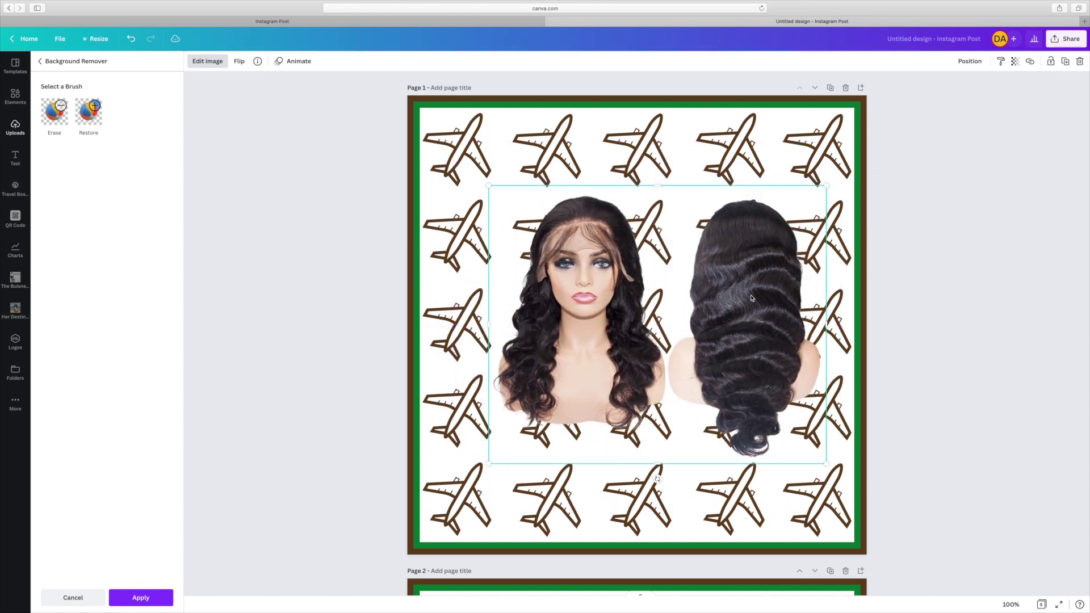
drag(828, 328, 665, 328)
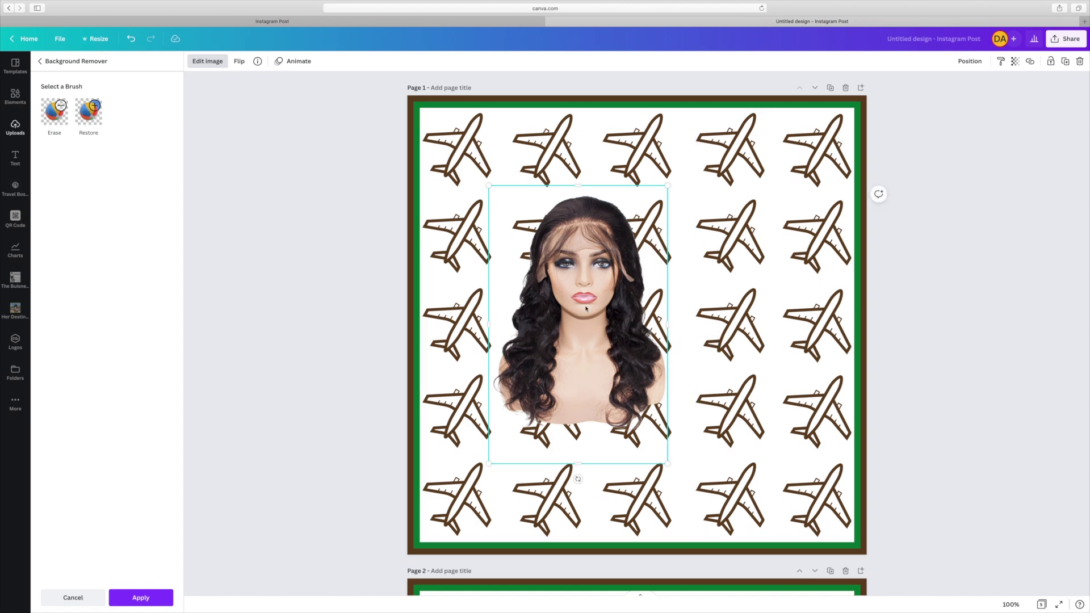
drag(586, 308, 632, 312)
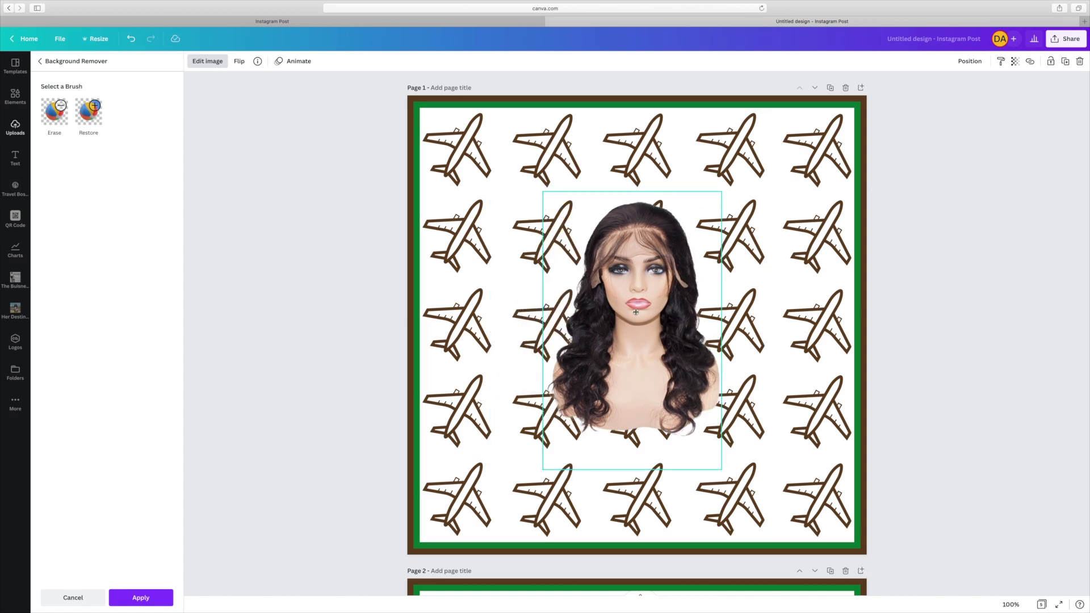
Enlarge the wig's front view twice and settle it at the page centre.
drag(723, 194, 795, 164)
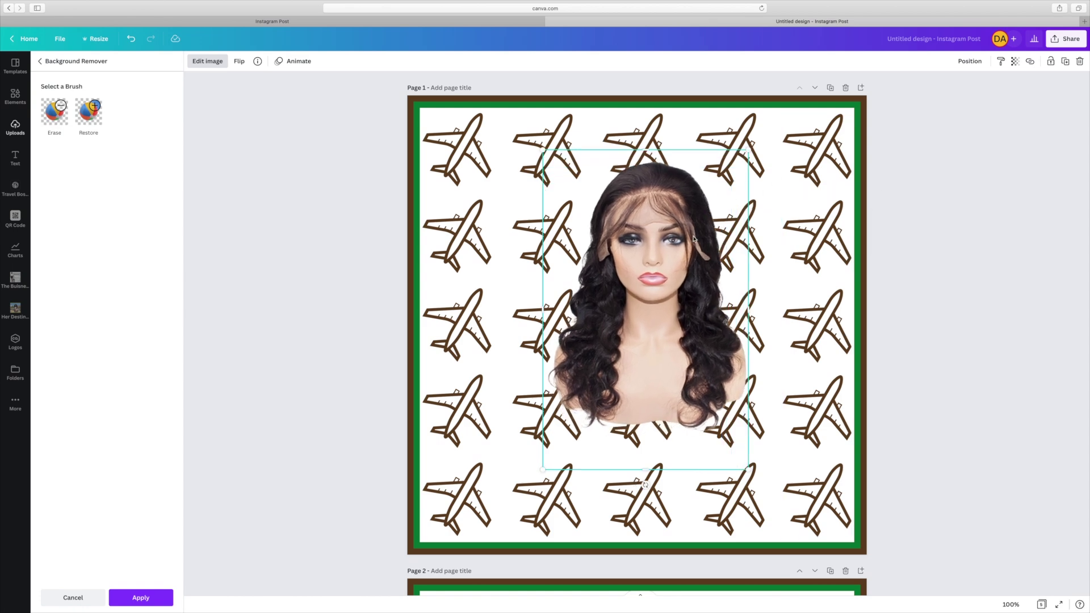
drag(690, 243, 681, 264)
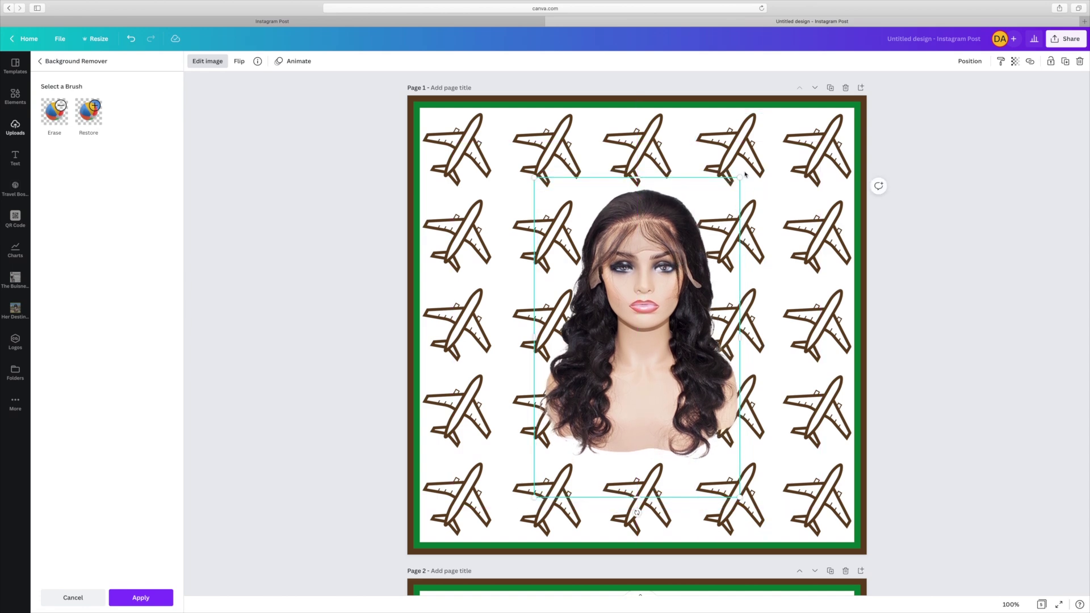
drag(740, 177, 777, 140)
drag(668, 256, 653, 272)
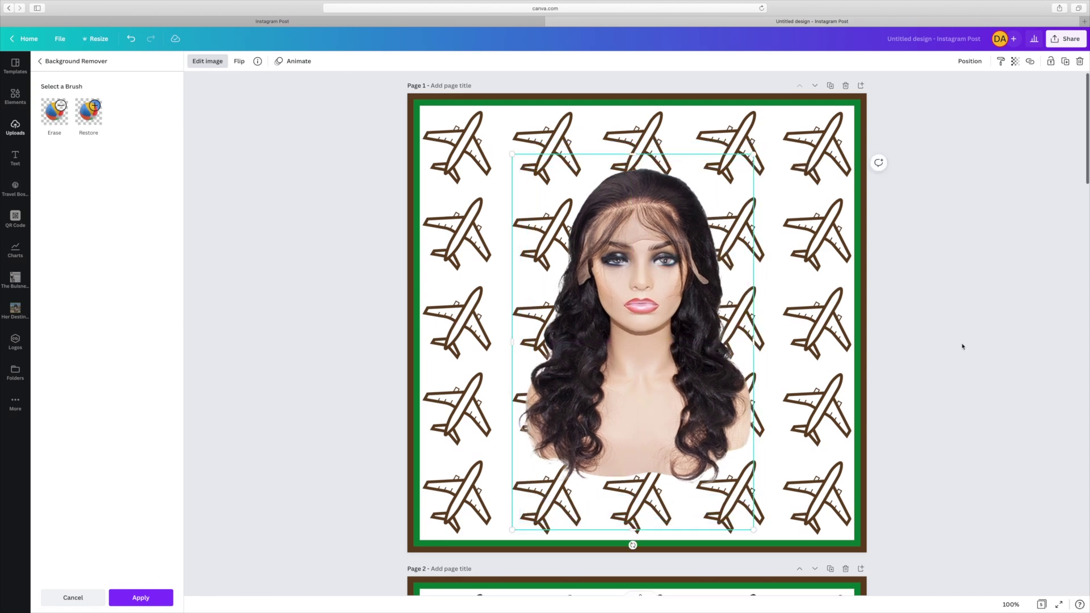
key(Escape)
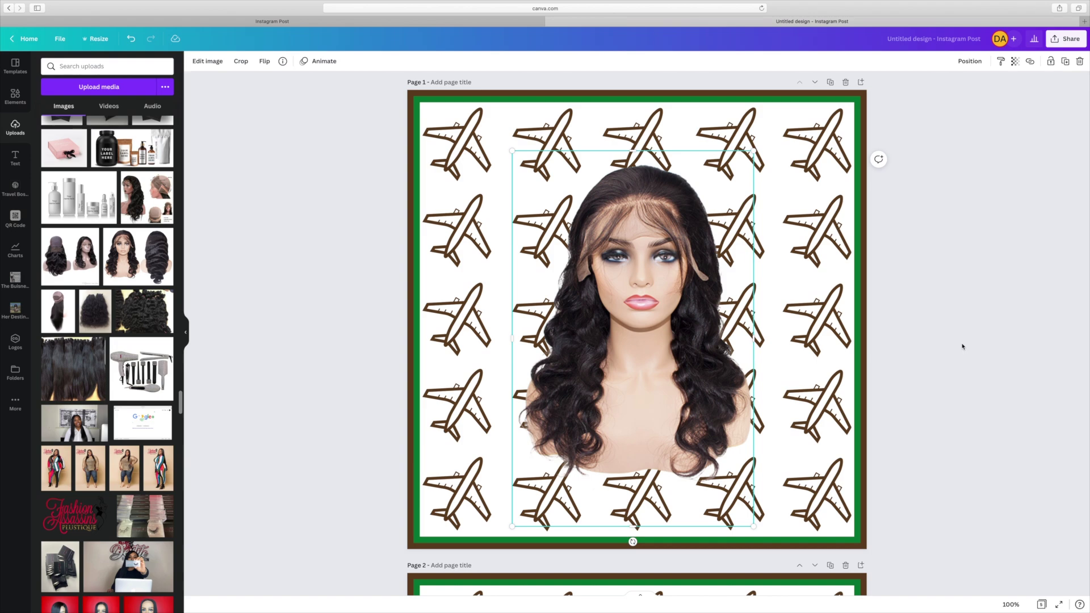
click(962, 346)
scroll(962, 347, down, 15)
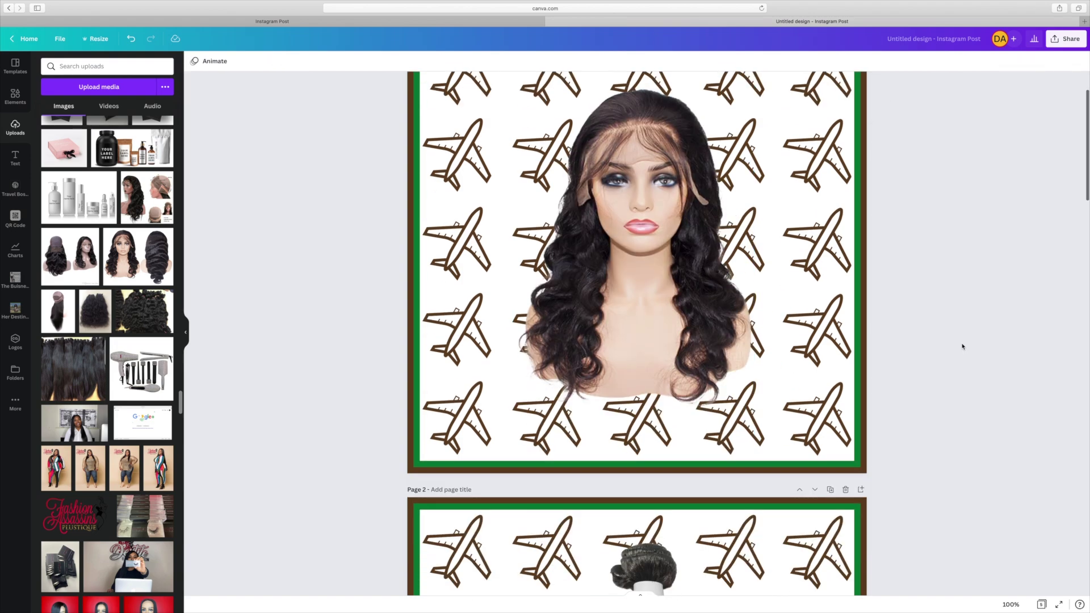
scroll(962, 346, down, 14)
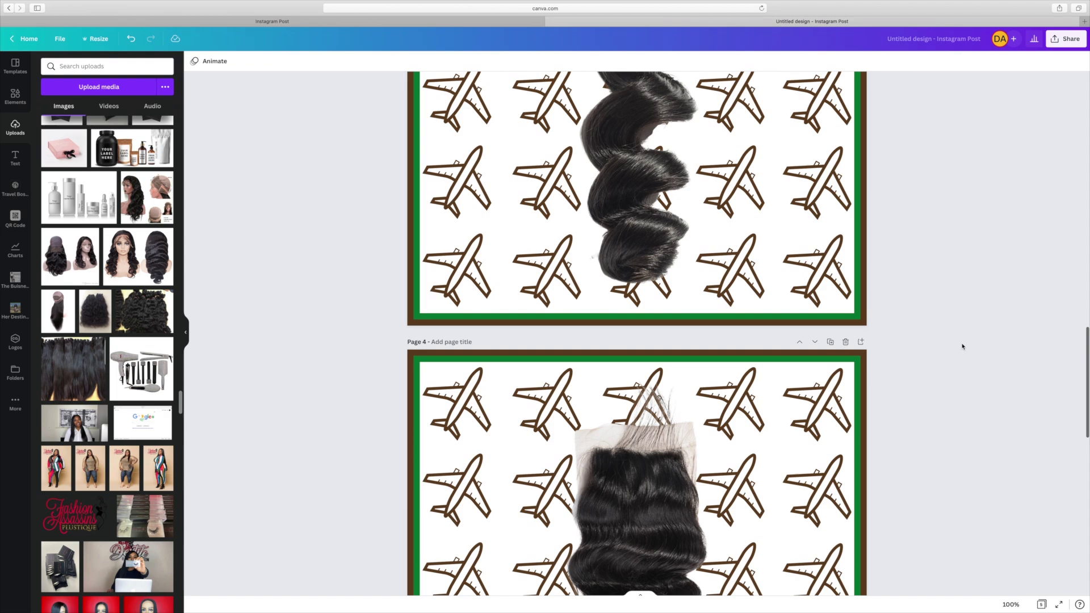
scroll(963, 346, up, 20)
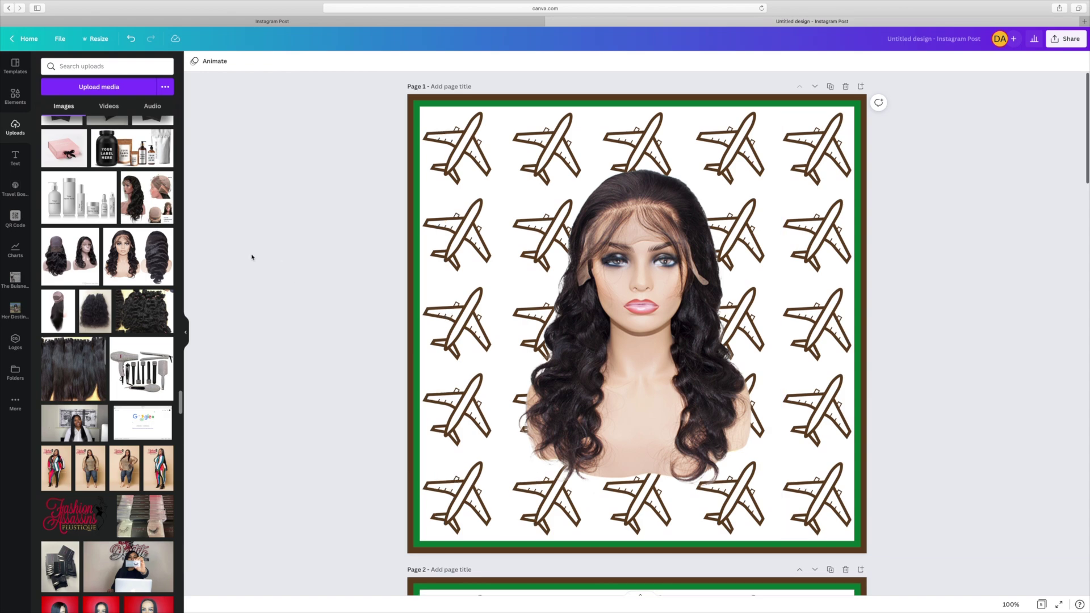
scroll(310, 275, down, 7)
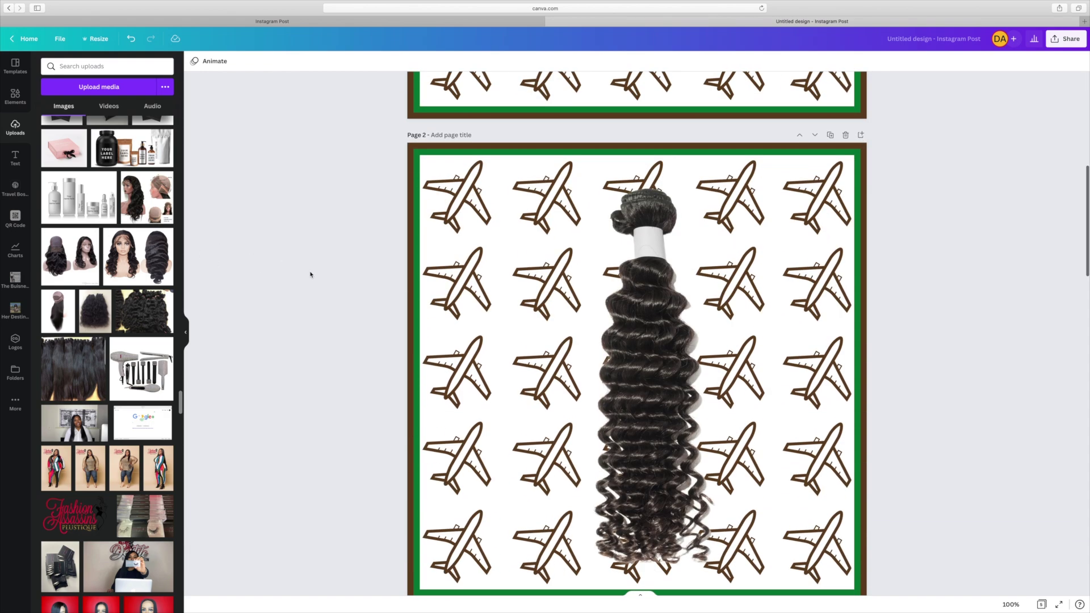
scroll(310, 275, down, 12)
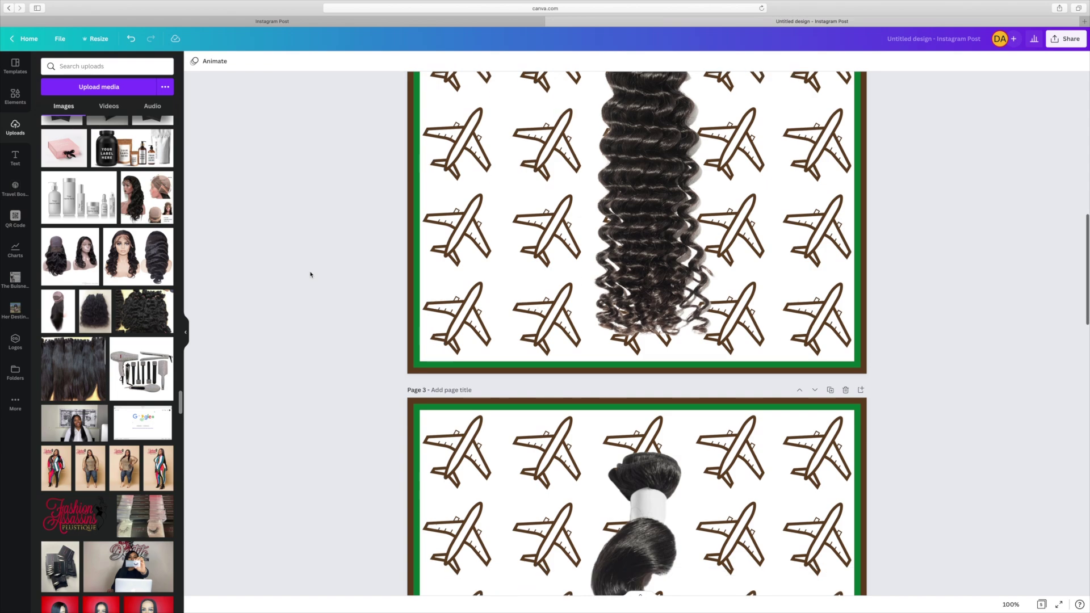
scroll(311, 275, down, 5)
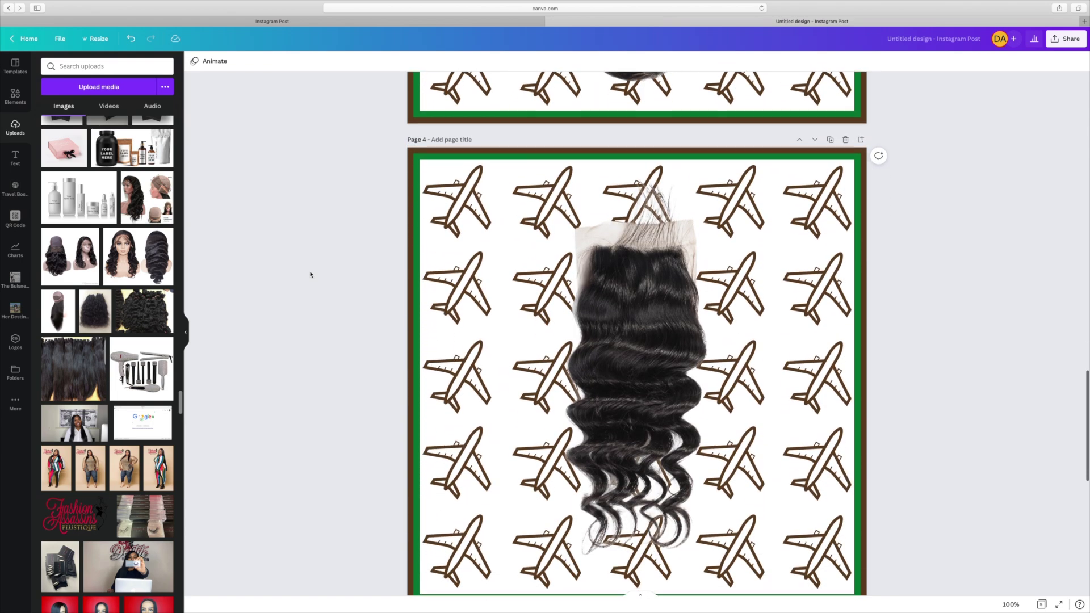
scroll(310, 275, up, 10)
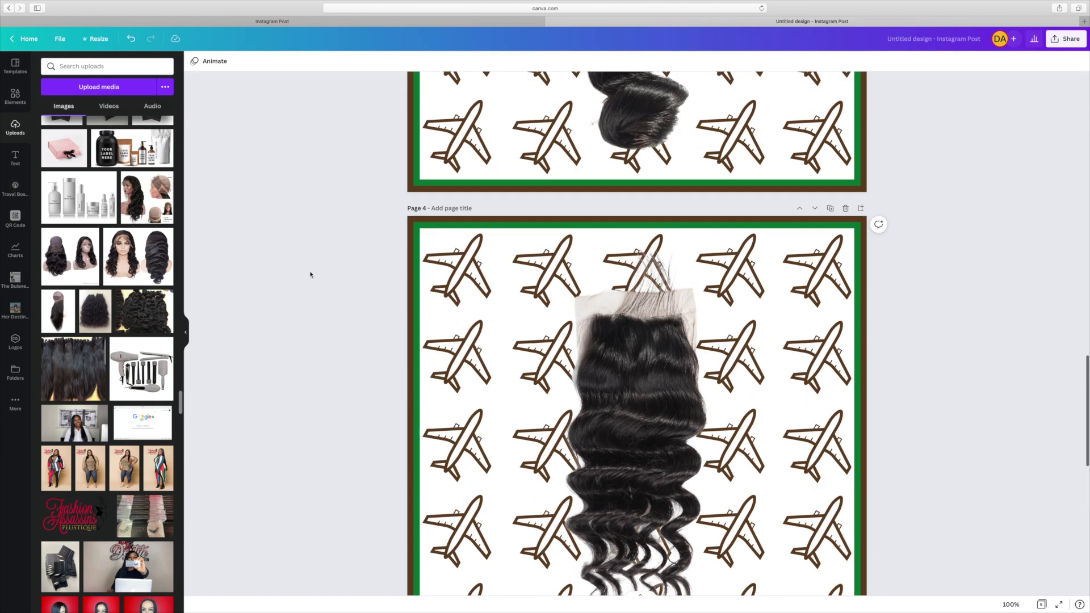
scroll(311, 274, up, 10)
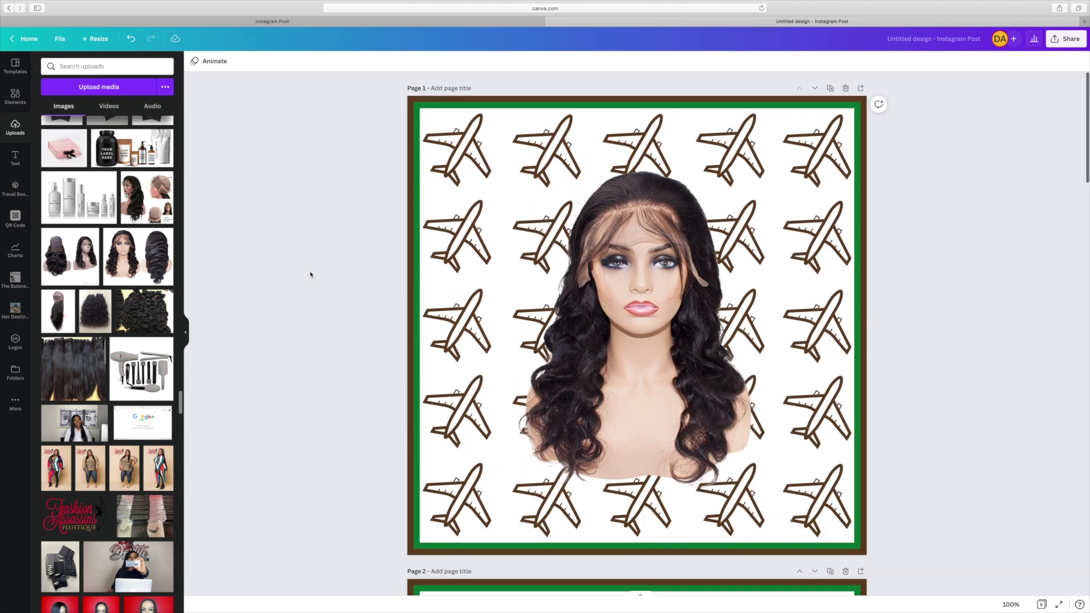